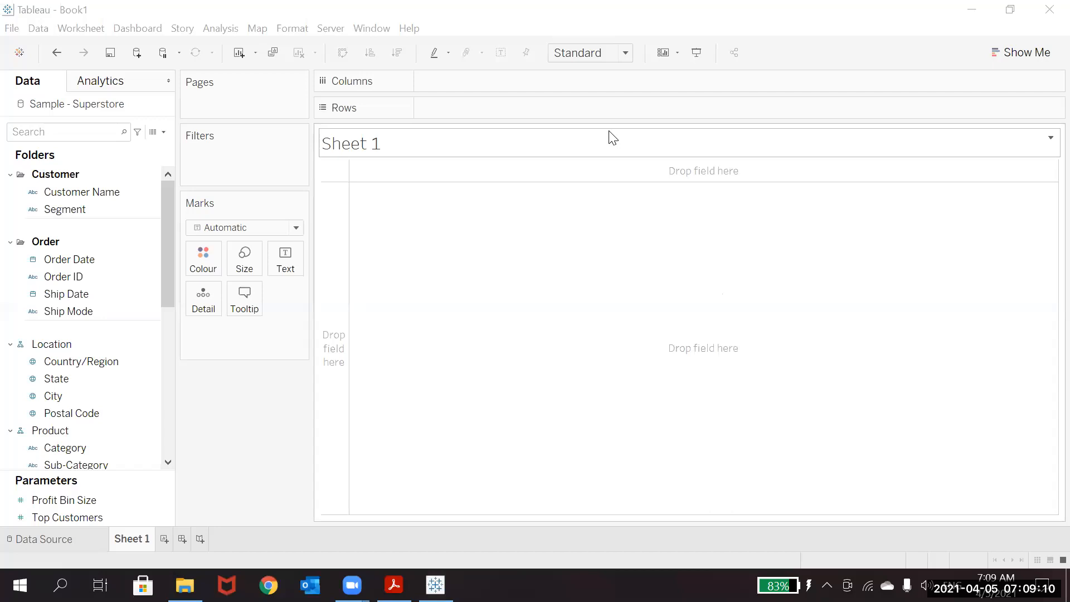
# Show the Show Me chart gallery and place the Segment dimension on Columns.
pyautogui.click(566, 95)
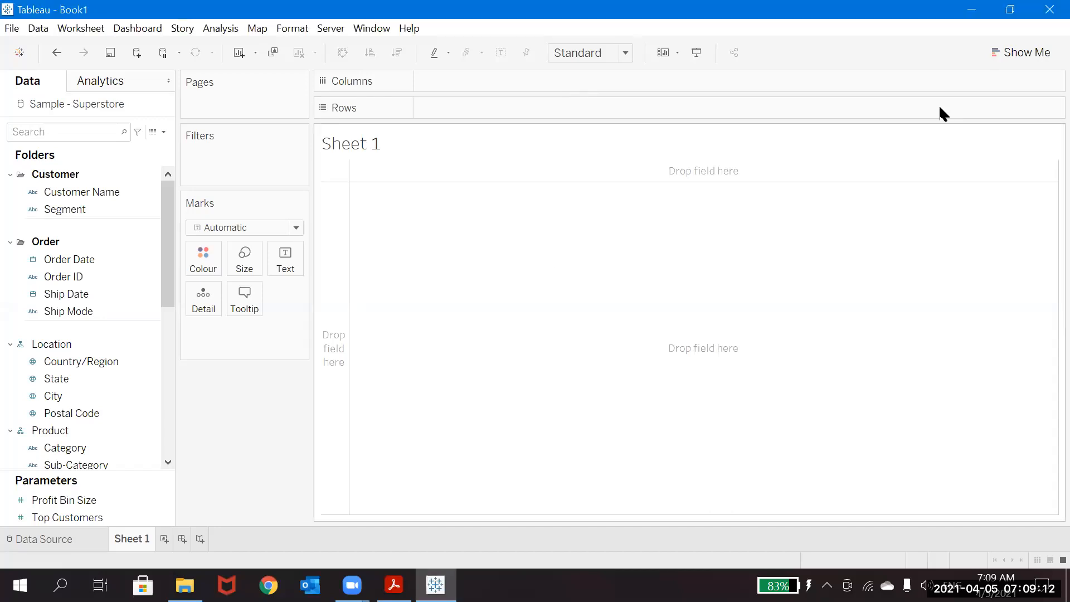
pyautogui.click(1027, 55)
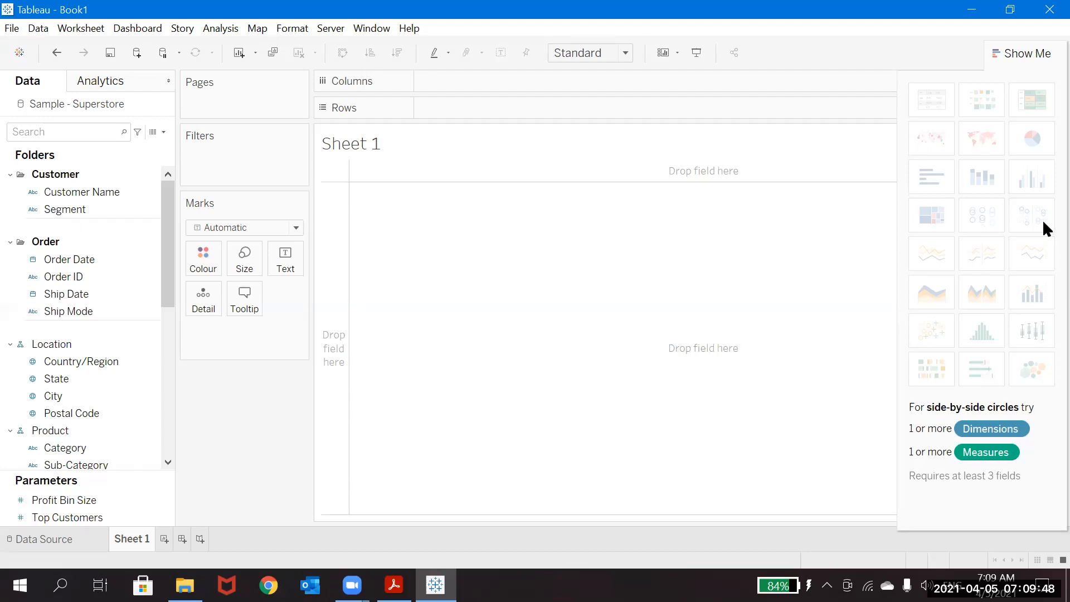
pyautogui.click(67, 299)
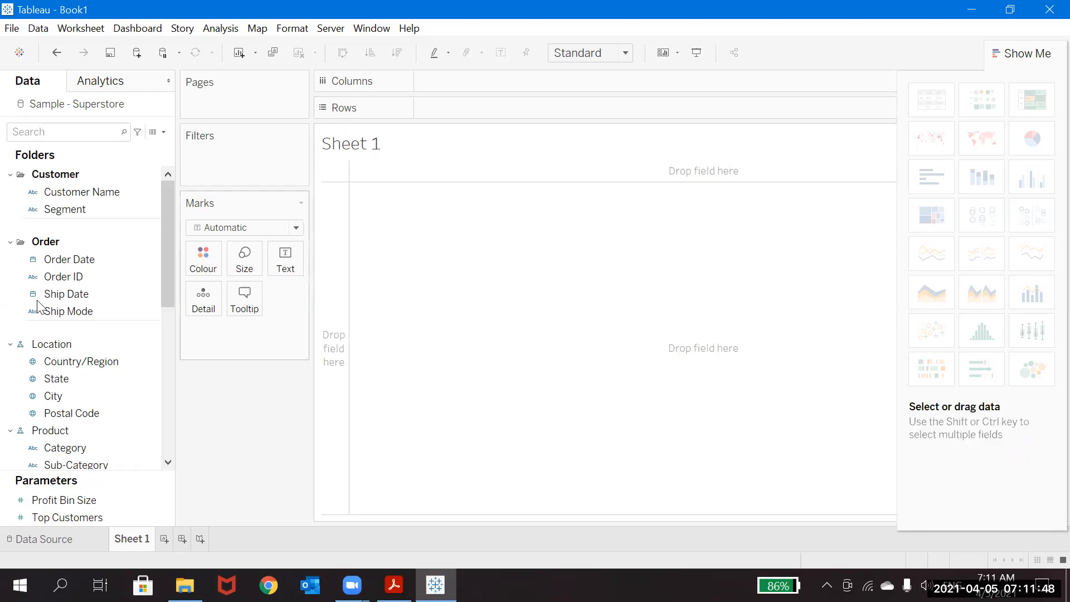
pyautogui.moveTo(97, 206); pyautogui.dragTo(463, 83)
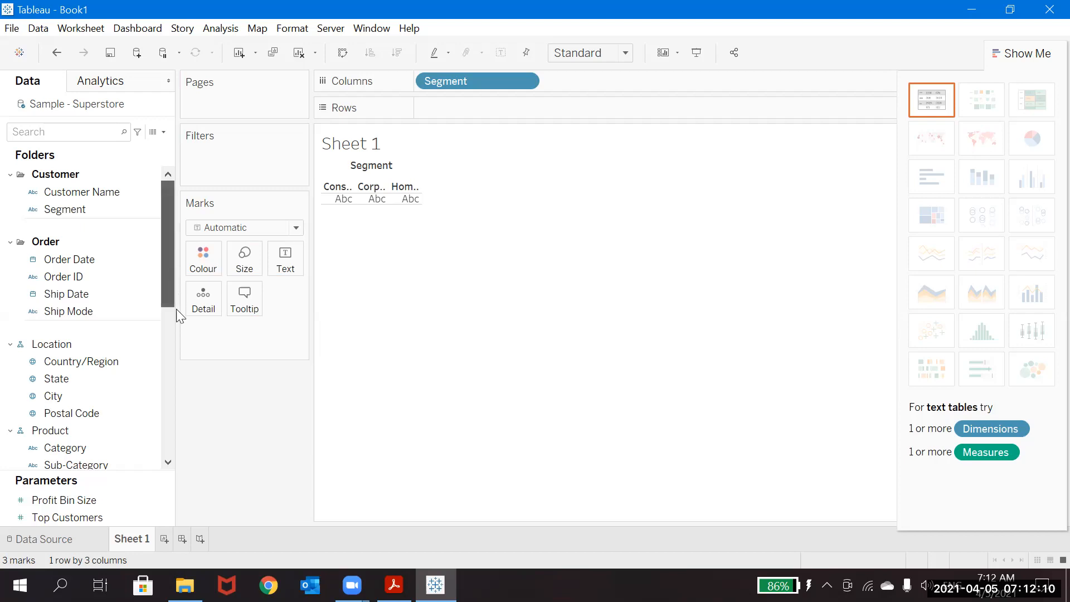
# Add the Sales measure to Columns and convert the view to a text table with Show Me.
pyautogui.scroll(-2, 165, 267)
pyautogui.moveTo(167, 266); pyautogui.dragTo(170, 345)
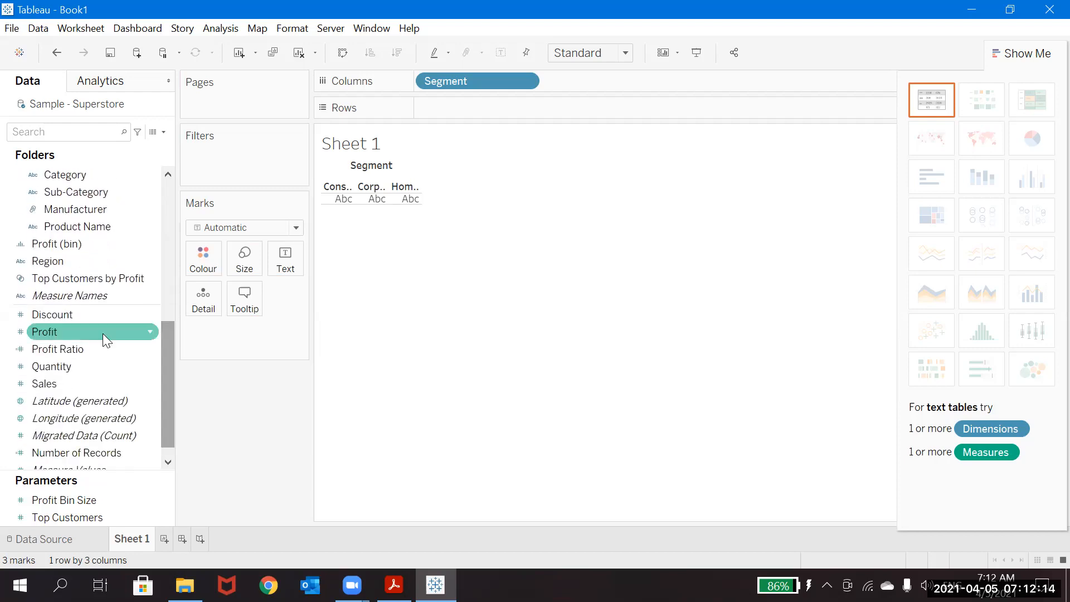
pyautogui.moveTo(68, 377); pyautogui.dragTo(563, 83)
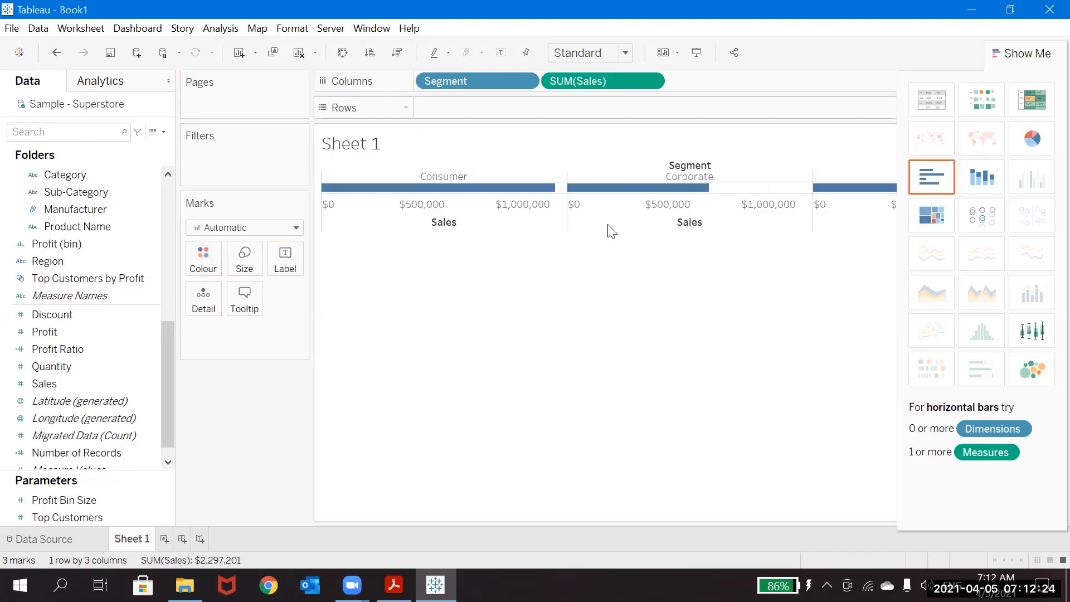
pyautogui.click(941, 105)
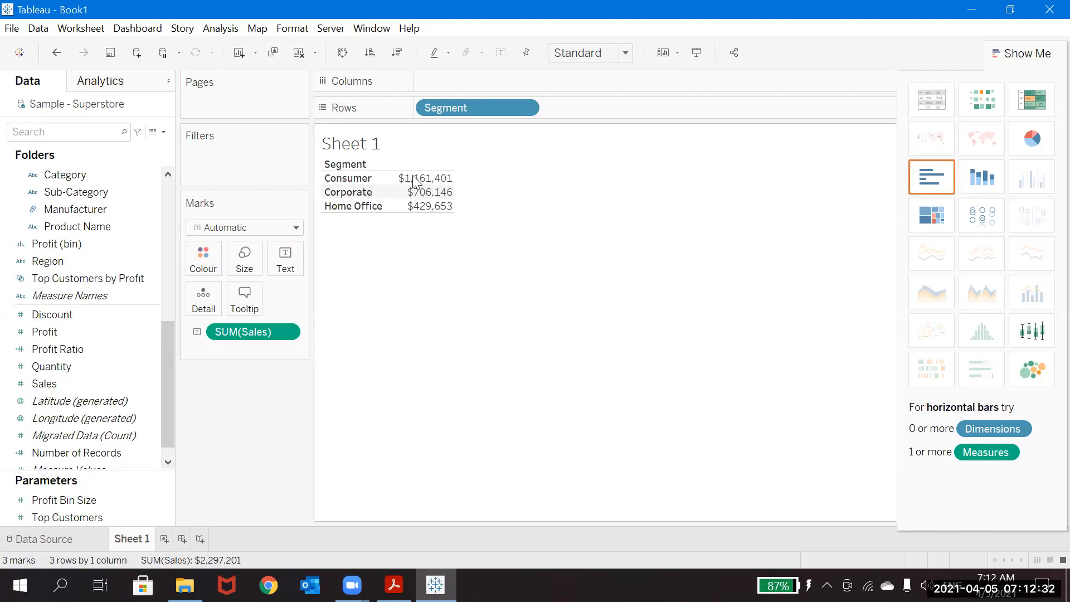
# Rename the current worksheet as "text tables".
pyautogui.doubleClick(132, 541)
pyautogui.write('text tables')
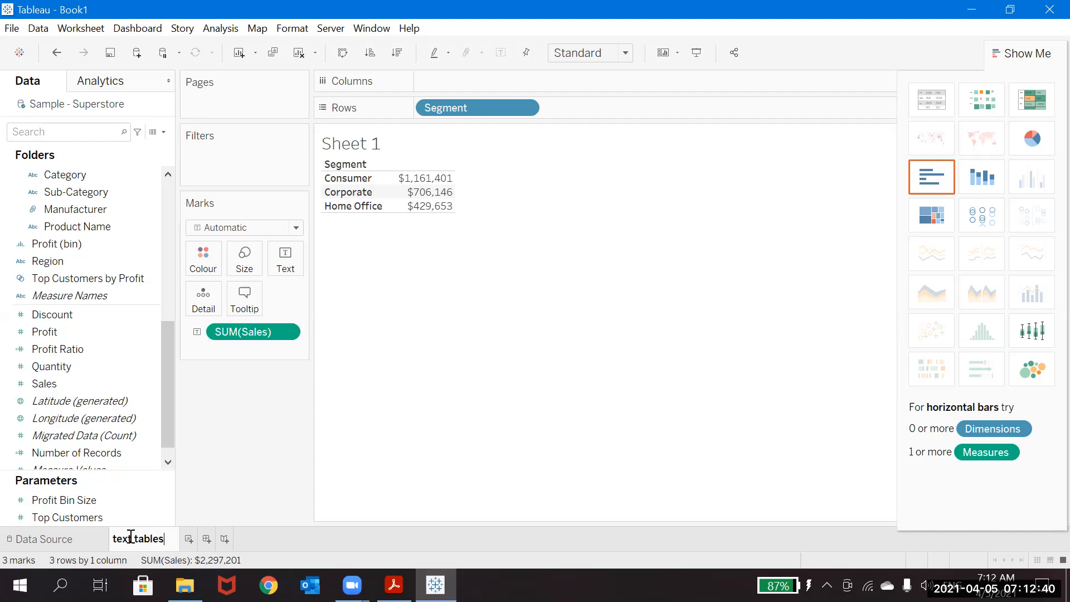
pyautogui.press('Return')
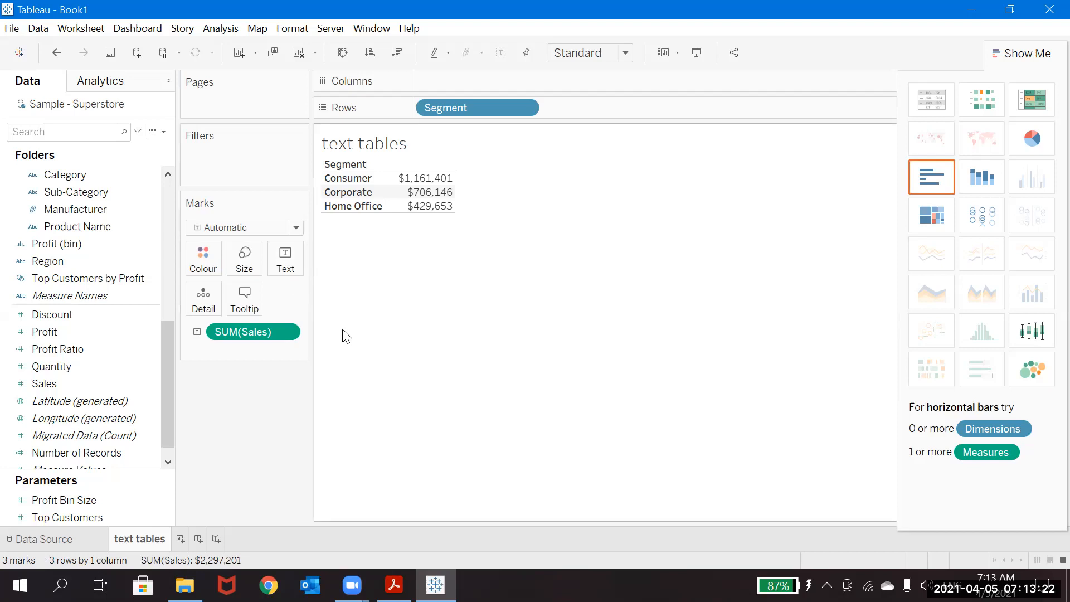
# On a new worksheet, build a text table with Sub-Category on Rows and Sales as the Text mark.
pyautogui.click(180, 539)
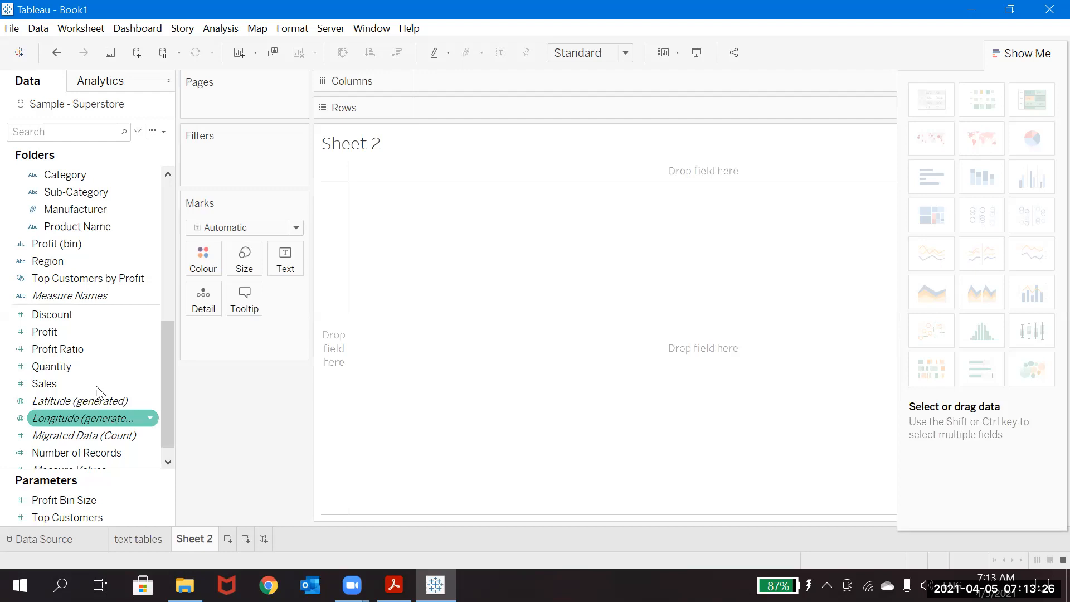
pyautogui.click(94, 191)
pyautogui.moveTo(94, 192); pyautogui.dragTo(470, 105)
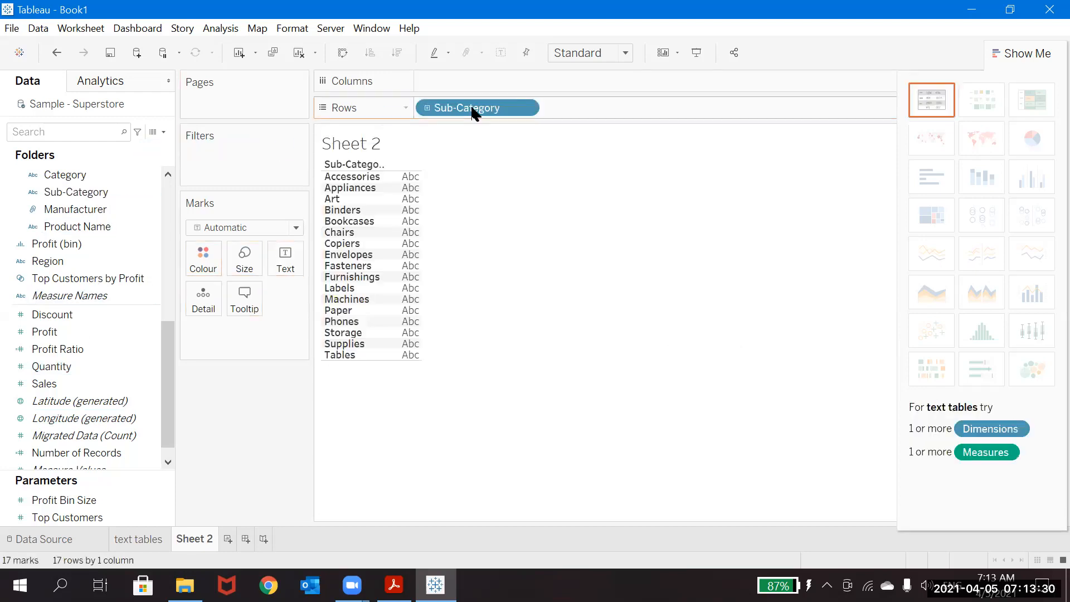
pyautogui.click(81, 383)
pyautogui.moveTo(81, 382); pyautogui.dragTo(286, 267)
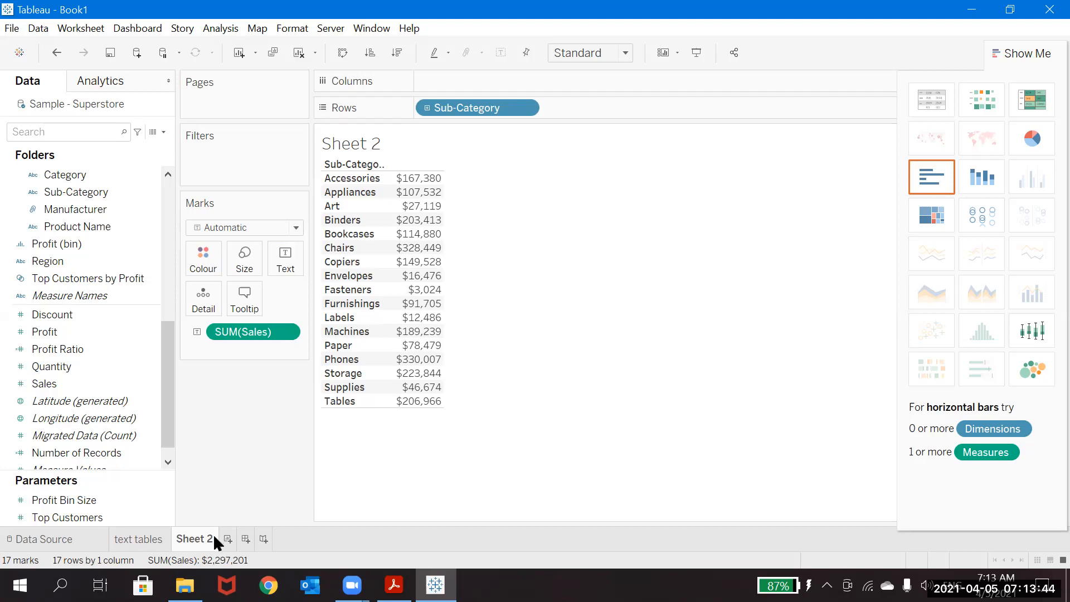
# Add another new worksheet and place the Sub-Category dimension on Columns.
pyautogui.click(228, 539)
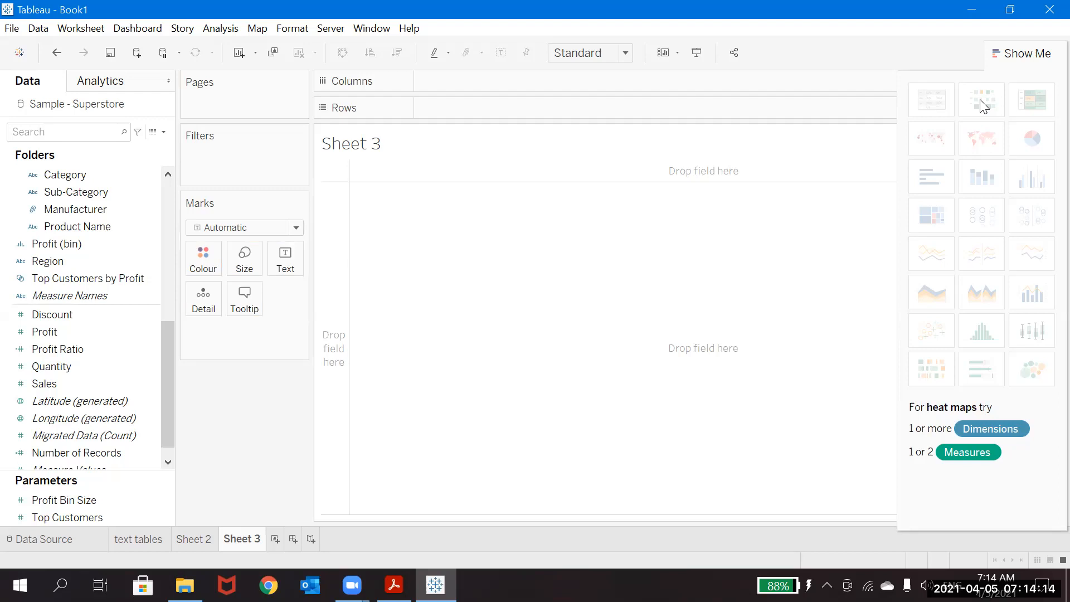
pyautogui.click(25, 246)
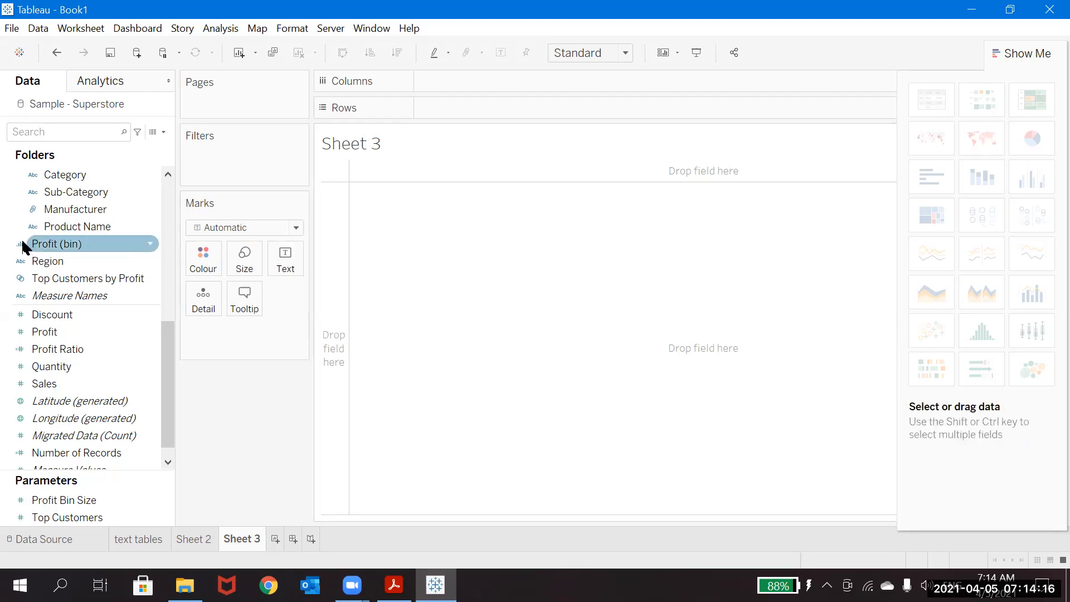
pyautogui.click(138, 192)
pyautogui.click(101, 210)
pyautogui.click(86, 195)
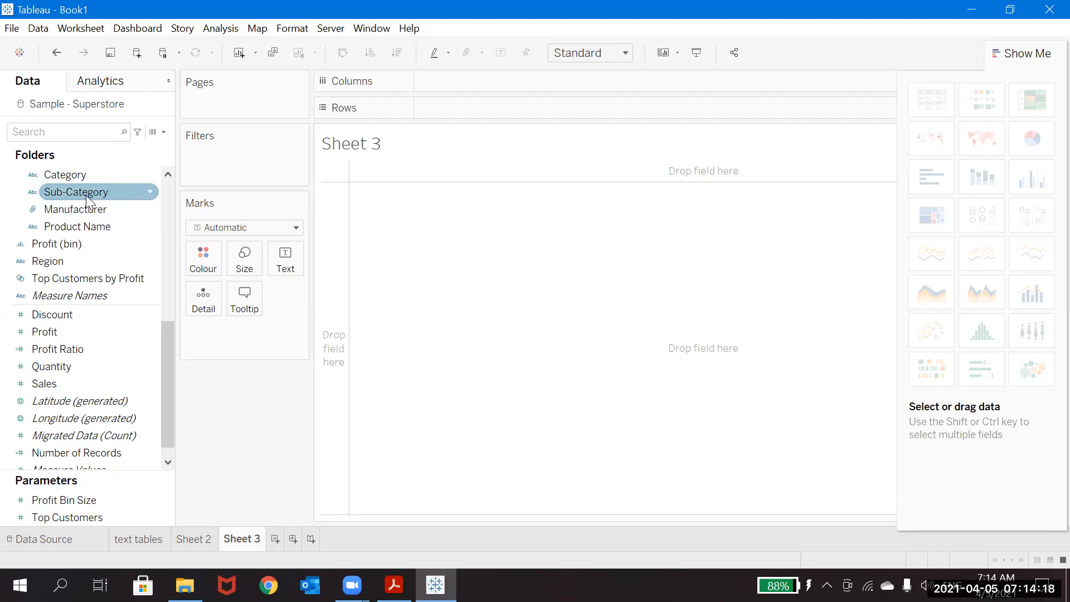
pyautogui.click(76, 176)
pyautogui.click(77, 191)
pyautogui.moveTo(74, 187); pyautogui.dragTo(478, 92)
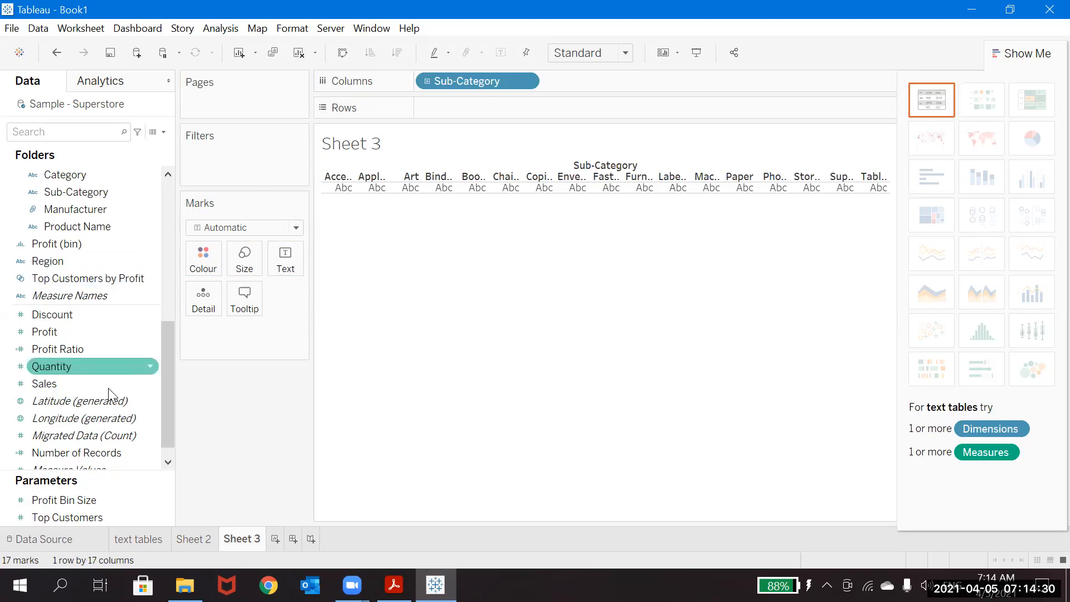
# Add the Sales measure to Columns and convert the view to a heat map with Show Me.
pyautogui.moveTo(70, 387); pyautogui.dragTo(591, 92)
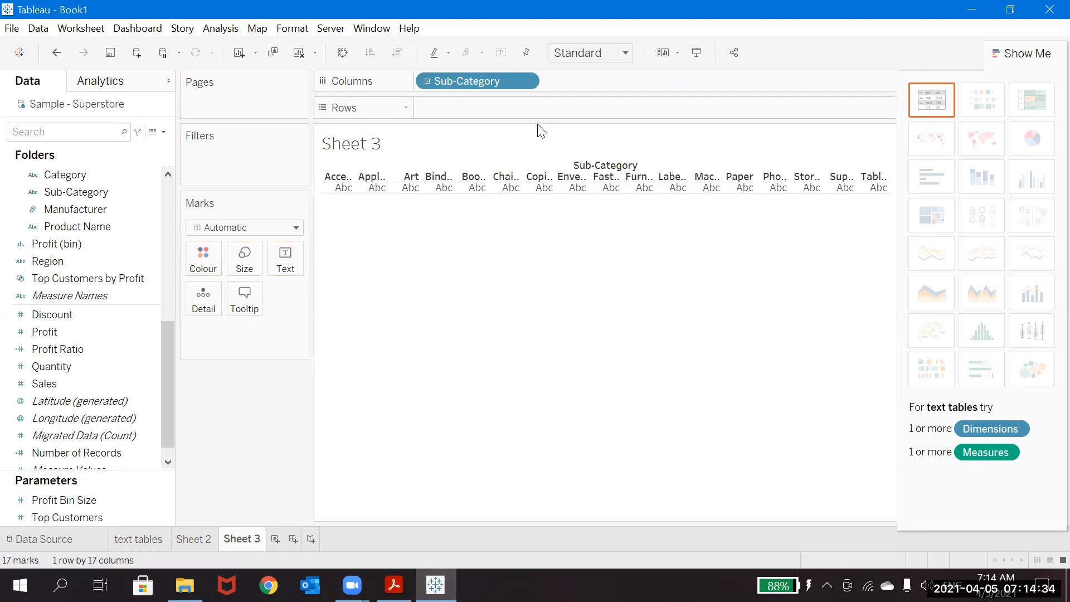
pyautogui.click(118, 382)
pyautogui.moveTo(118, 382); pyautogui.dragTo(632, 83)
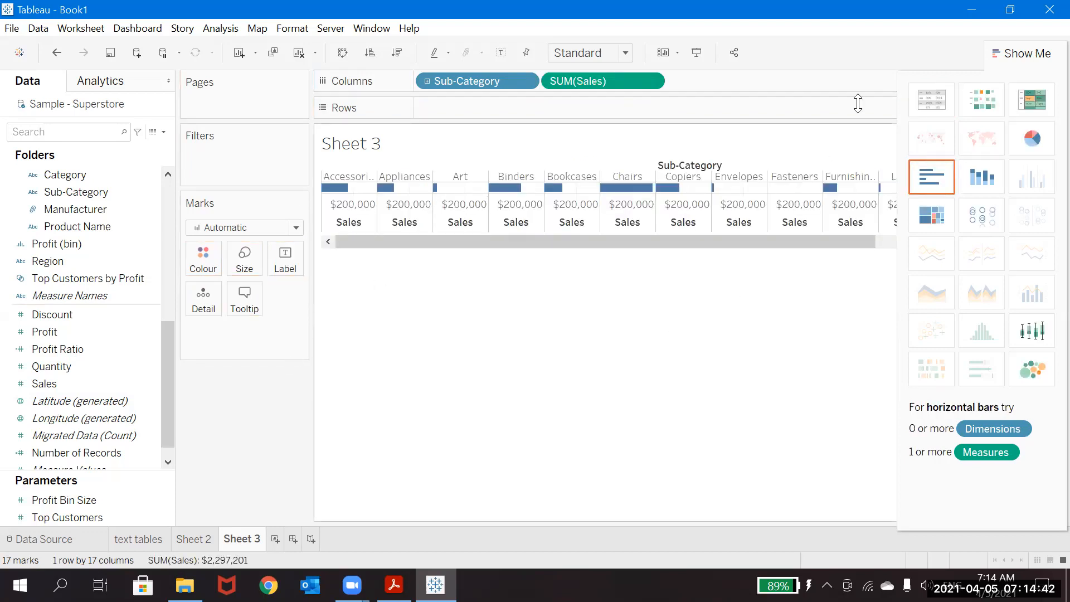
pyautogui.click(982, 96)
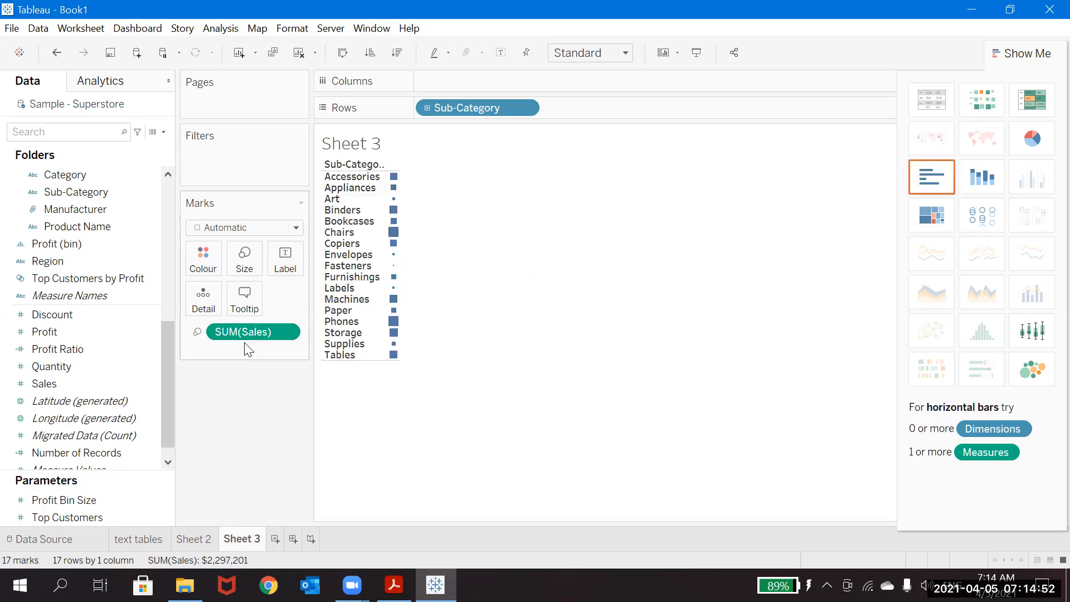
# Add the Quantity measure to Columns and reapply the heat map so it encodes both Quantity and Sales.
pyautogui.moveTo(394, 261)
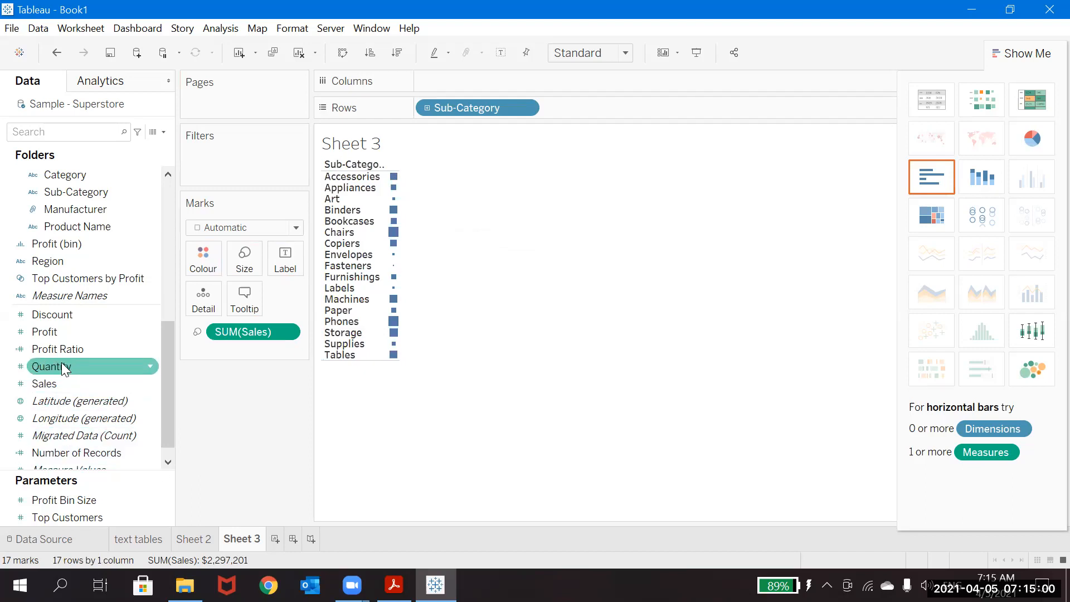
pyautogui.moveTo(61, 362); pyautogui.dragTo(521, 78)
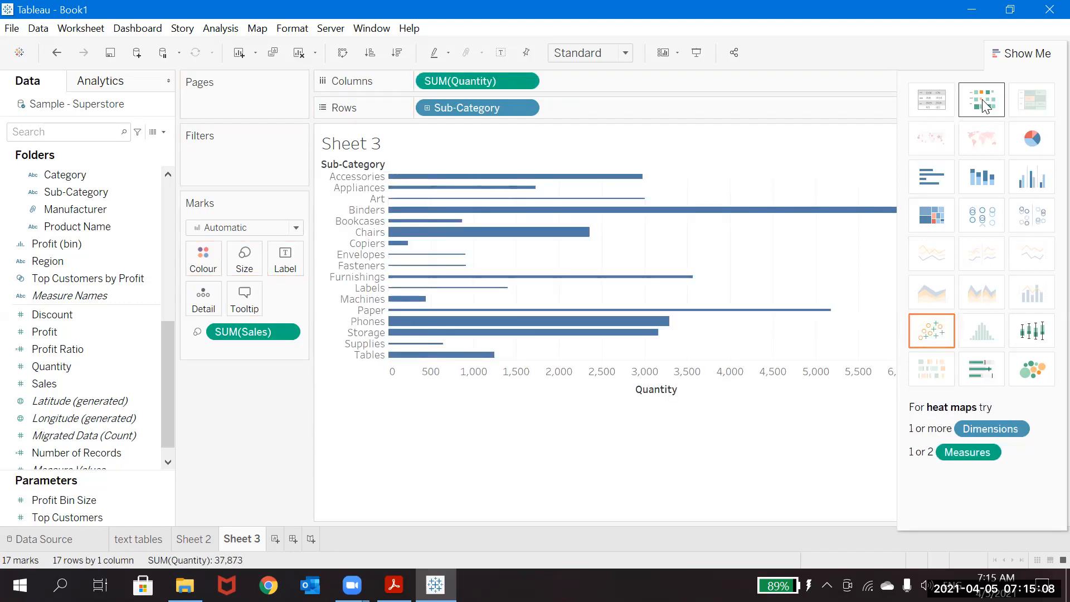
pyautogui.click(982, 99)
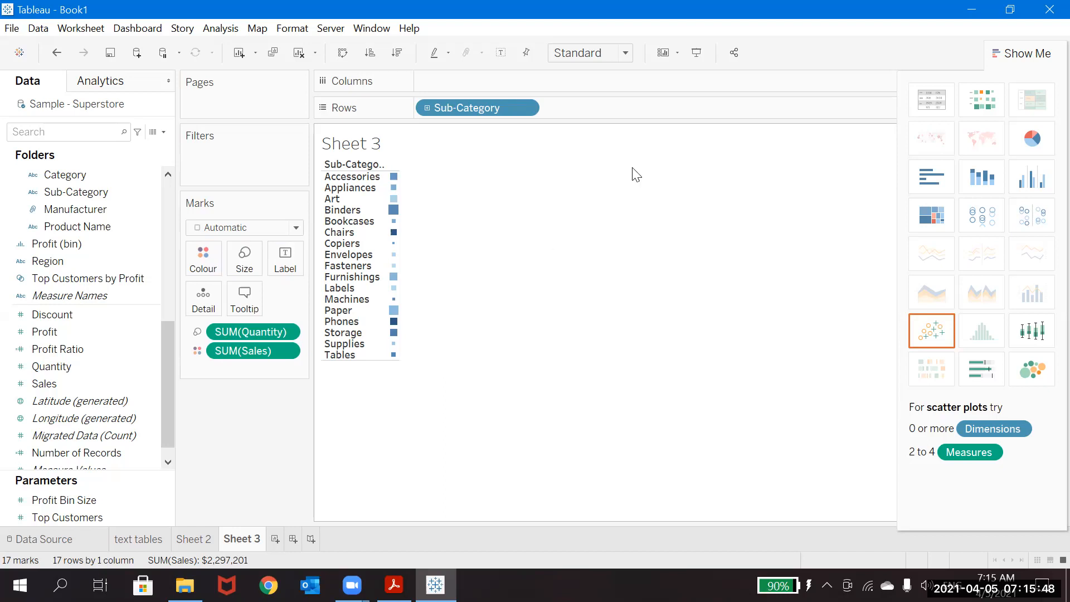
# Edit the Sales colour legend to use stepped colour with 5 steps.
pyautogui.click(1022, 53)
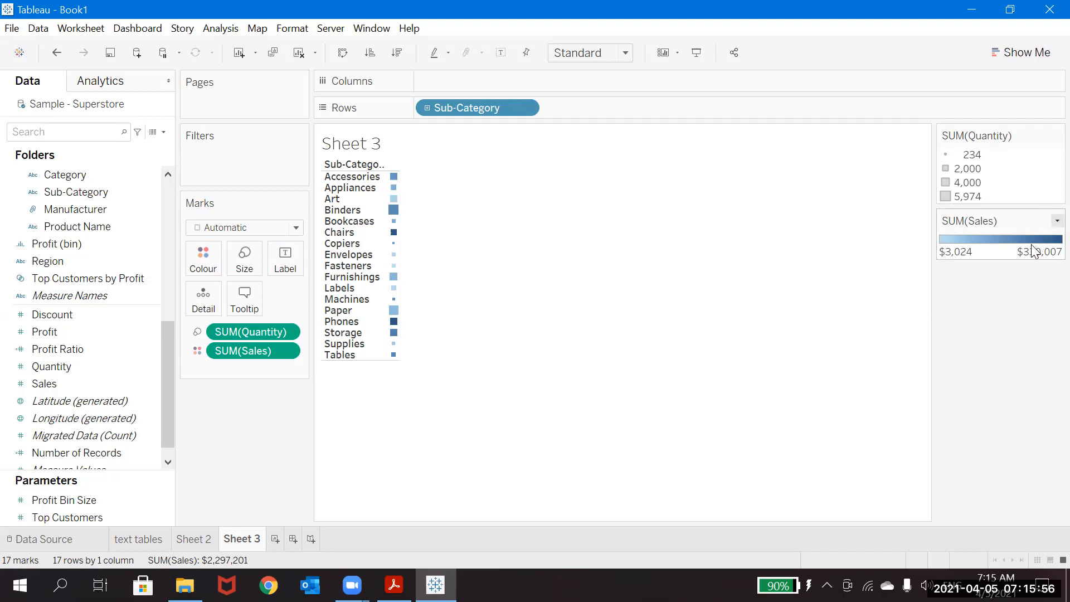
pyautogui.click(1057, 220)
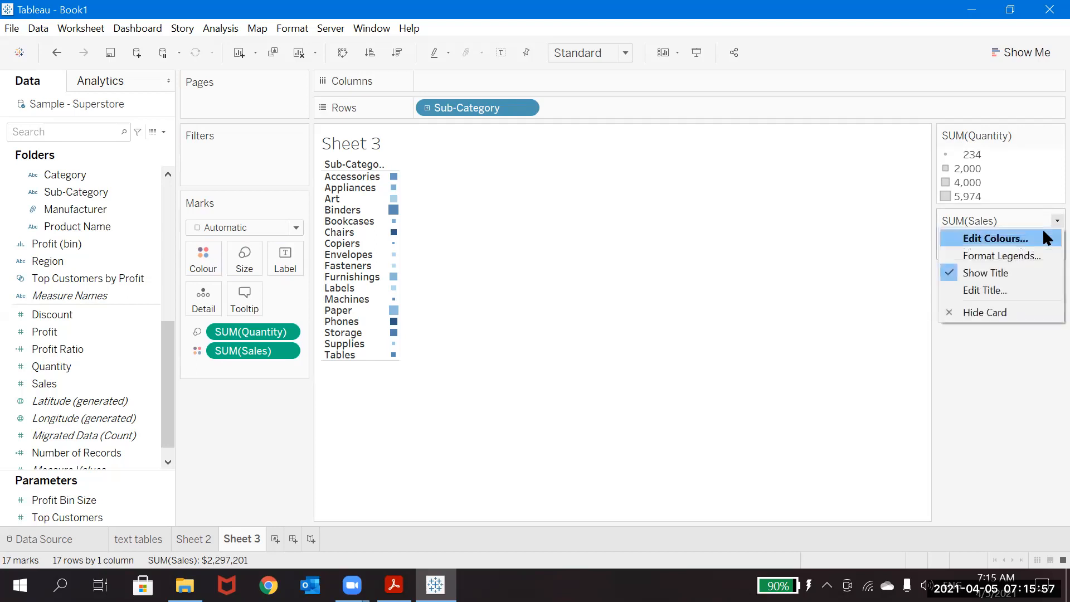
pyautogui.click(1012, 241)
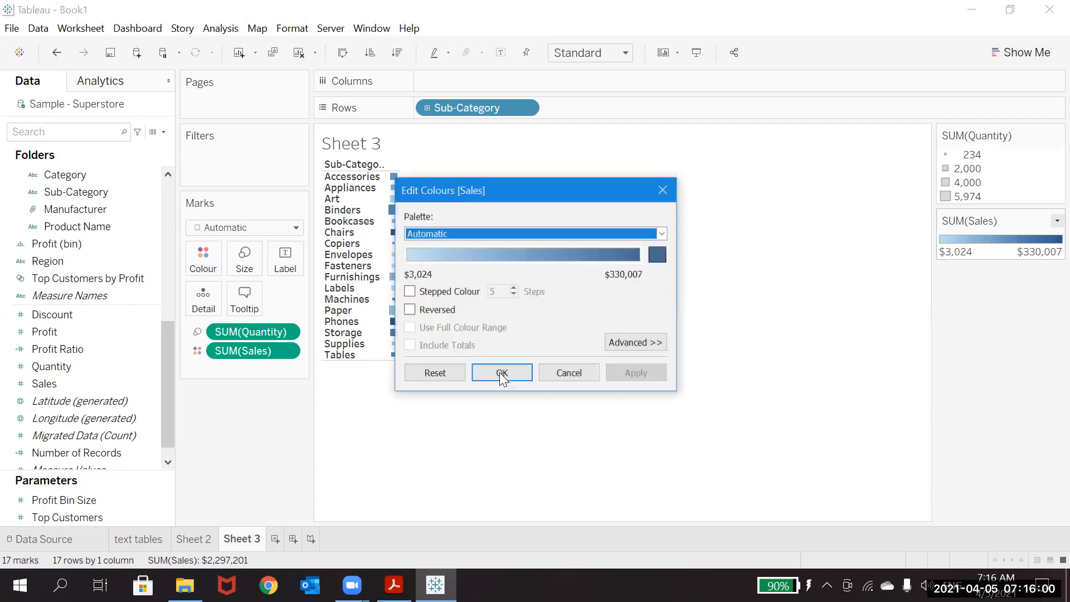
pyautogui.click(409, 291)
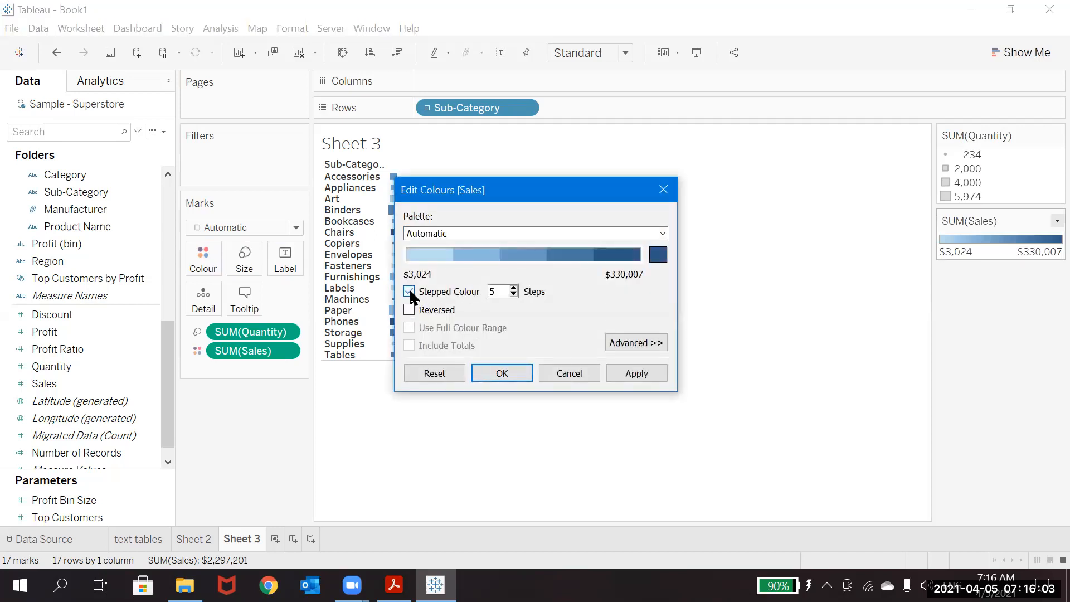
pyautogui.click(512, 372)
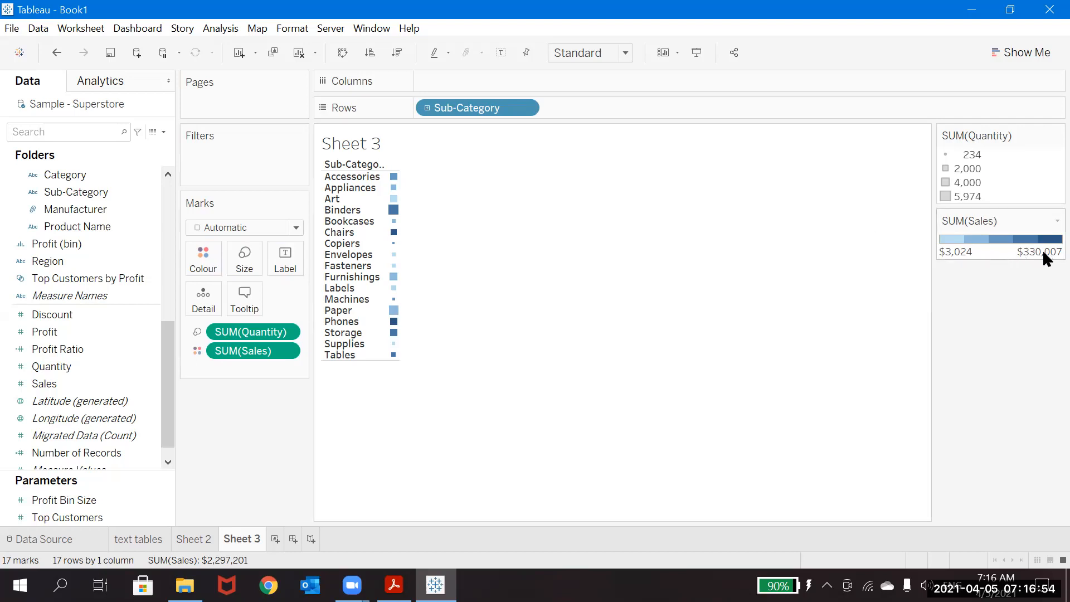
# Reopen Show Me and try adding Profit to Columns as a third measure, removing it again.
pyautogui.click(1012, 58)
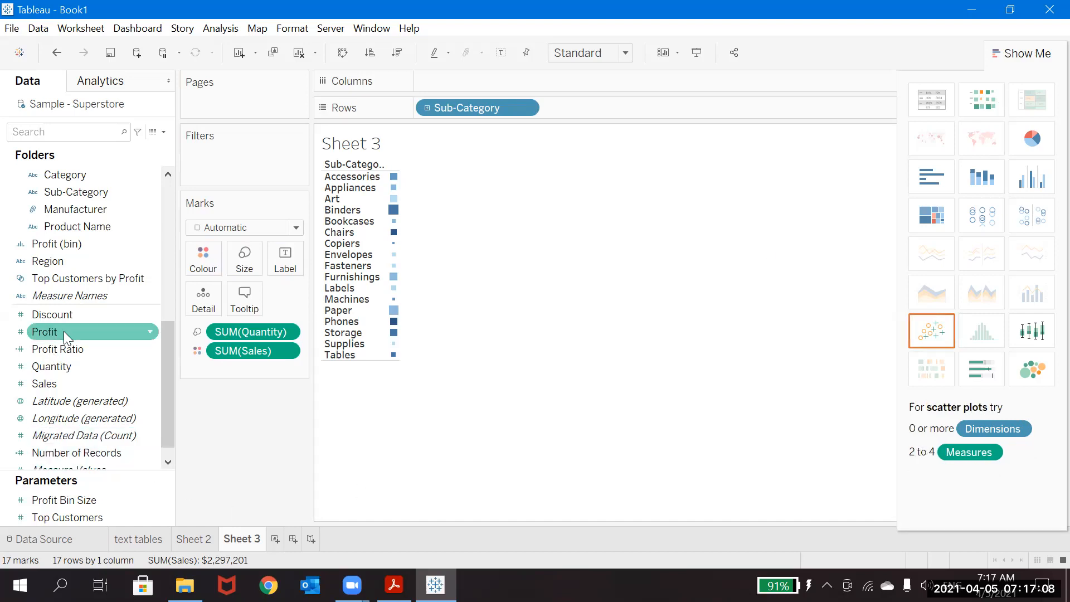
pyautogui.moveTo(63, 330); pyautogui.dragTo(512, 79)
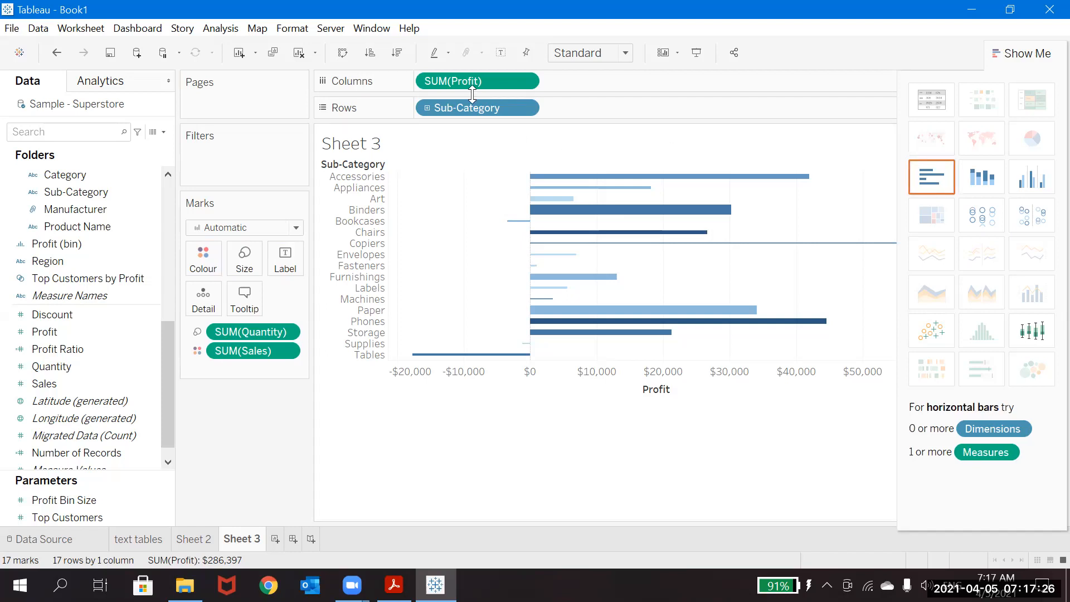
pyautogui.moveTo(469, 84); pyautogui.dragTo(64, 296)
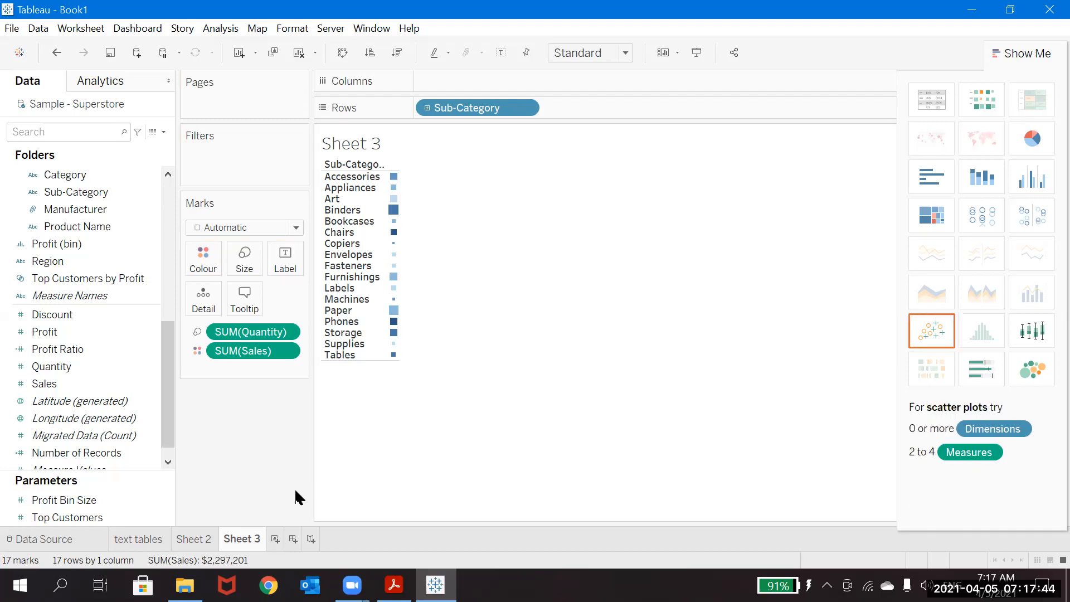
# Rename the heat map worksheet as "heat maps".
pyautogui.doubleClick(236, 541)
pyautogui.write('heat ma')
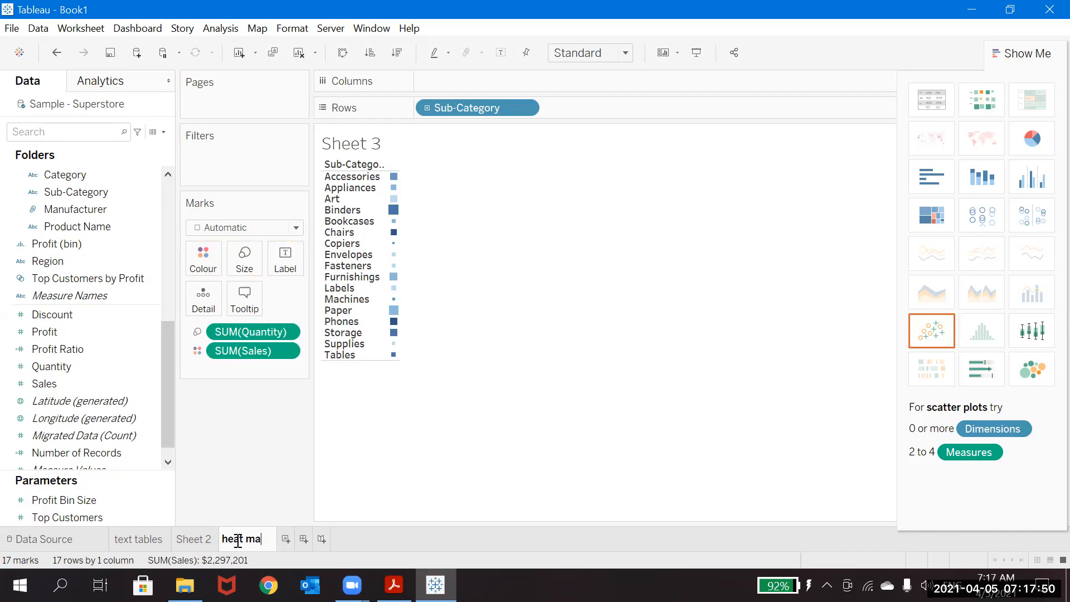
pyautogui.write('ps')
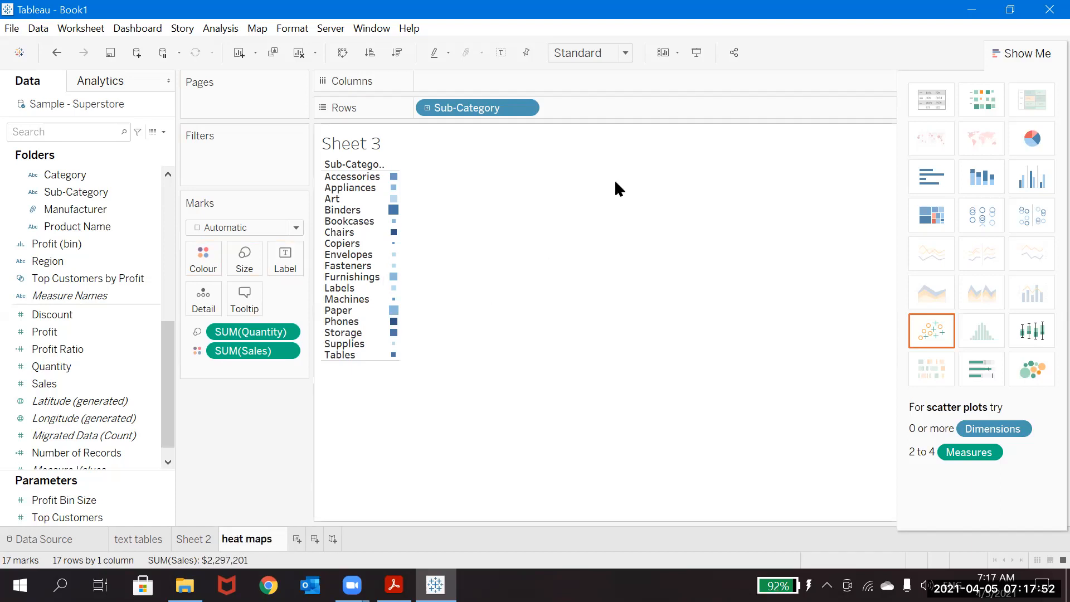
pyautogui.click(654, 127)
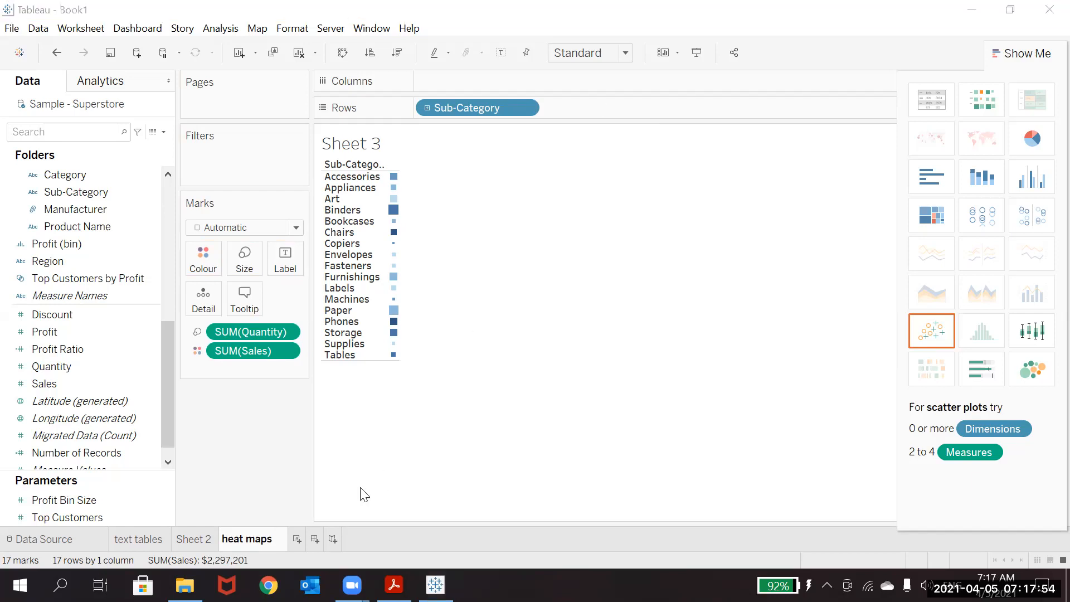
# Add a new worksheet and place the Sub-Category dimension and the Sales measure on Rows.
pyautogui.click(289, 540)
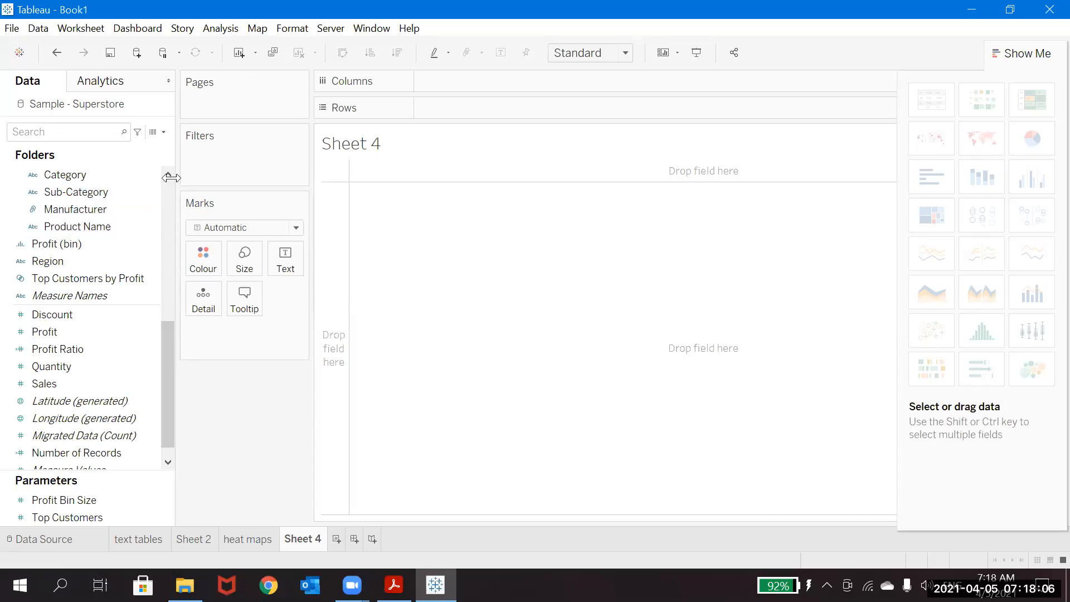
pyautogui.moveTo(176, 177); pyautogui.dragTo(164, 177)
pyautogui.click(102, 192)
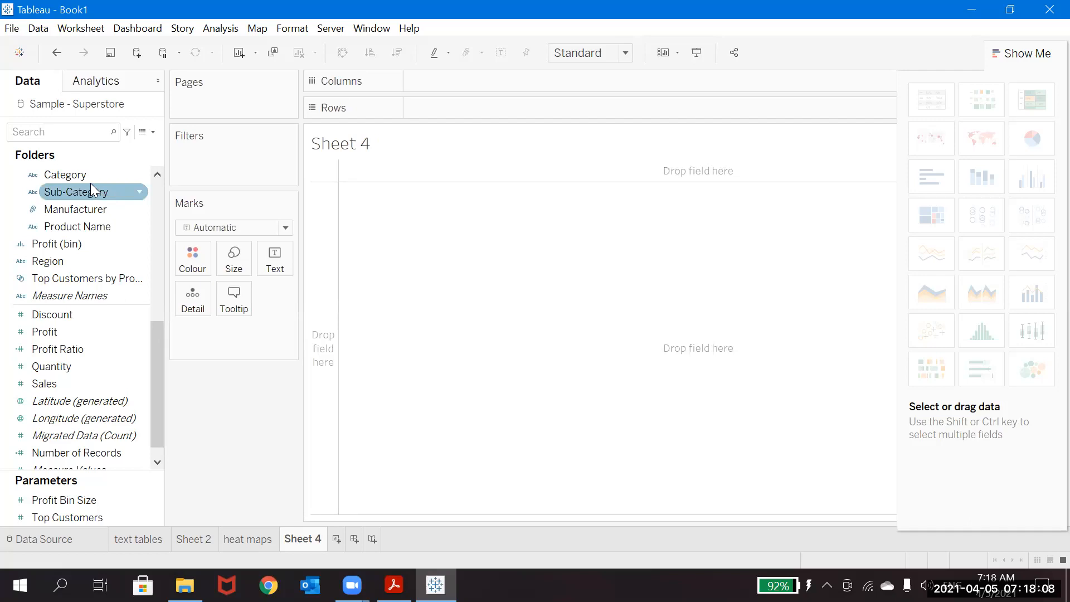
pyautogui.moveTo(90, 183); pyautogui.dragTo(433, 98)
pyautogui.click(42, 388)
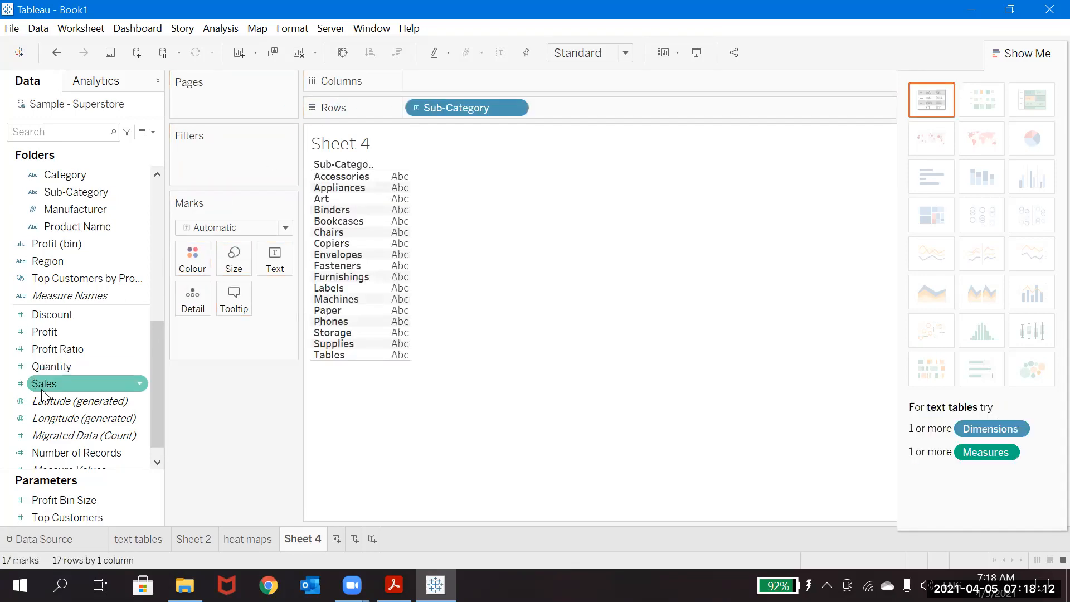
pyautogui.moveTo(42, 391); pyautogui.dragTo(556, 113)
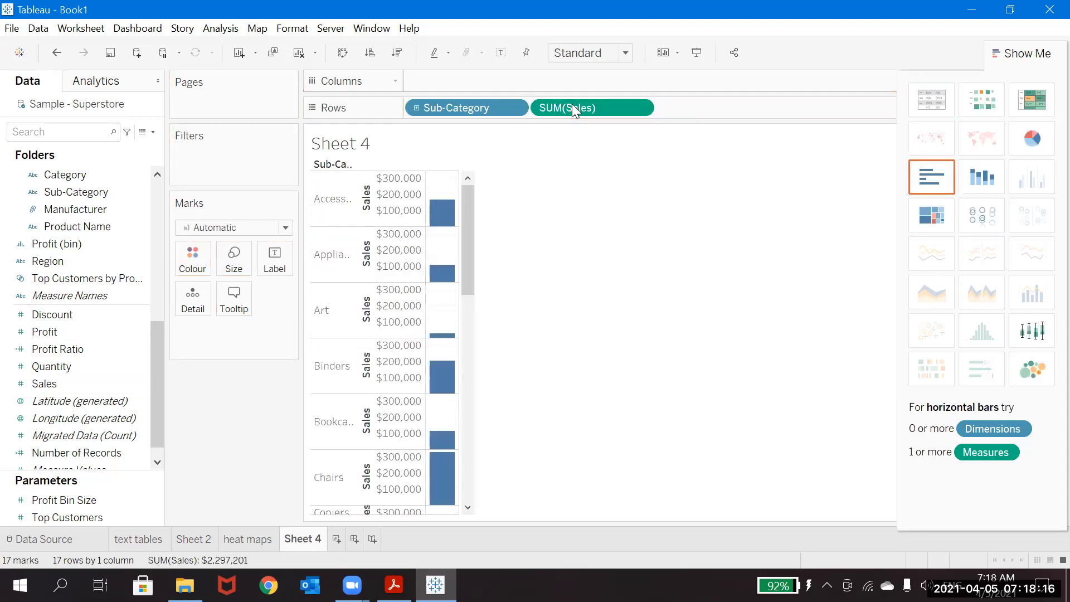
# Convert the view to a highlight table and sort the sub-categories in descending order of Sales.
pyautogui.click(1035, 115)
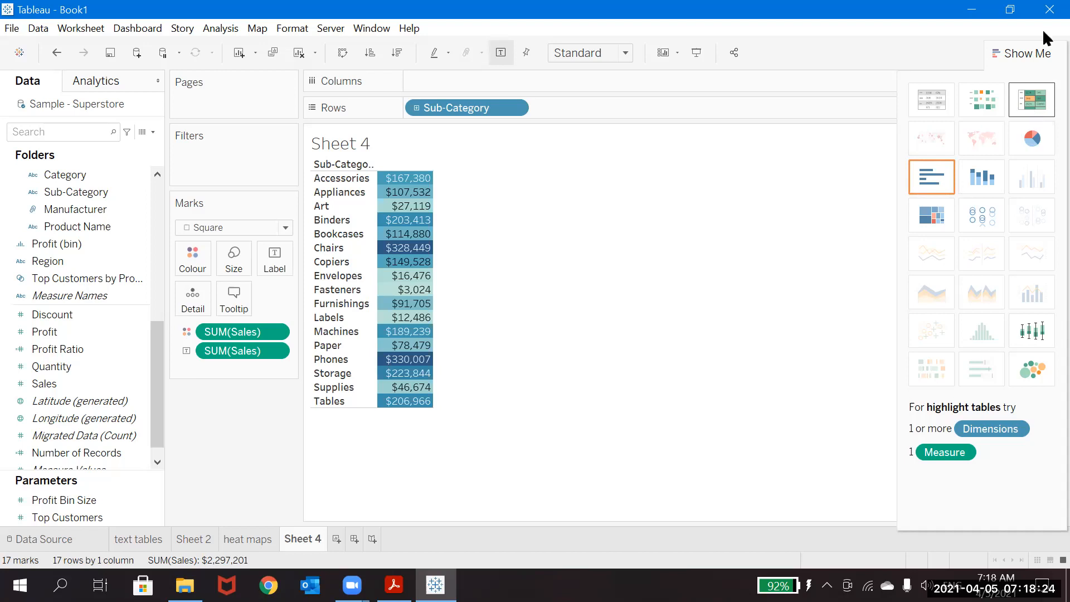
pyautogui.click(1027, 54)
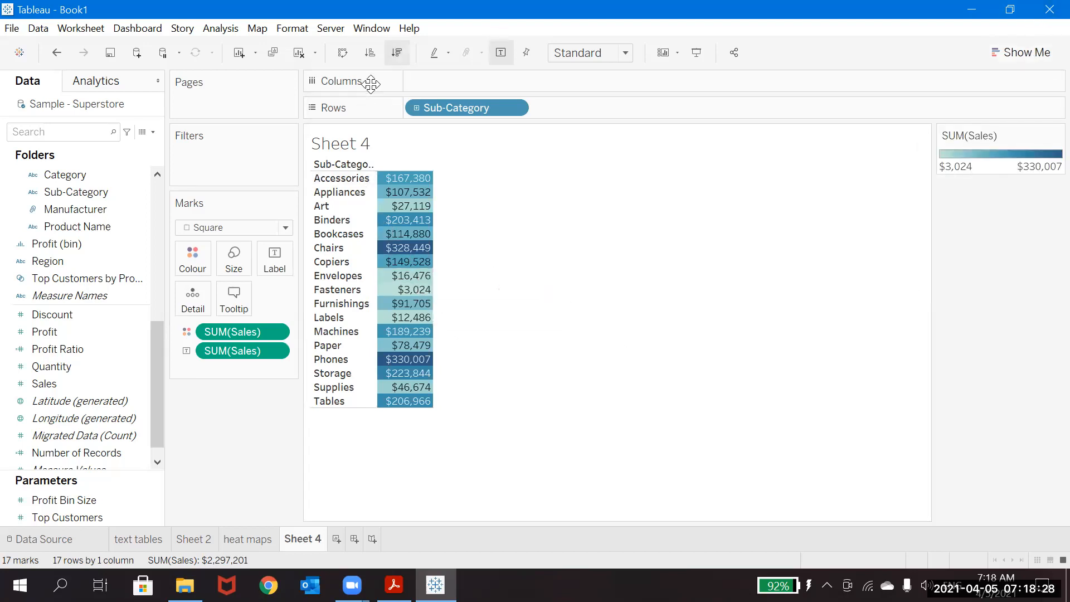
pyautogui.click(397, 53)
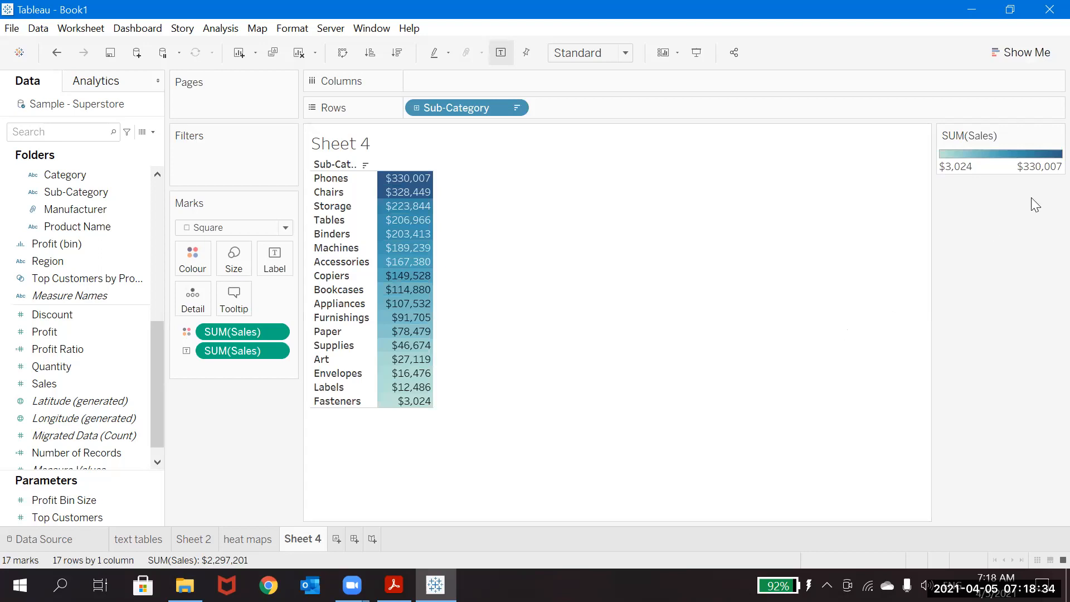
# Edit the highlight table's Sales colours to use stepped colour with 3 steps.
pyautogui.click(1056, 136)
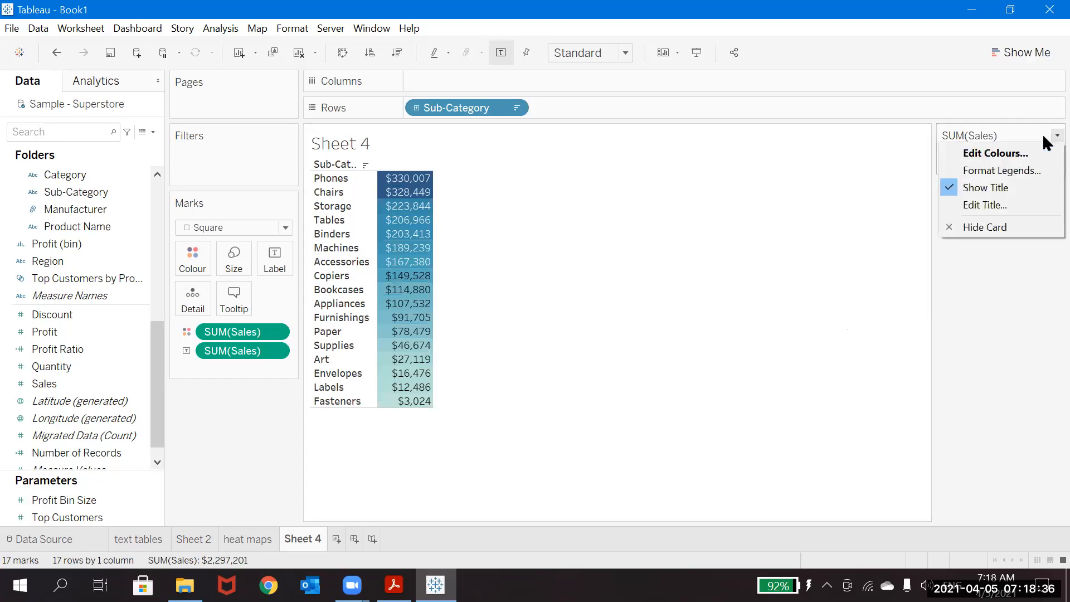
pyautogui.click(1014, 156)
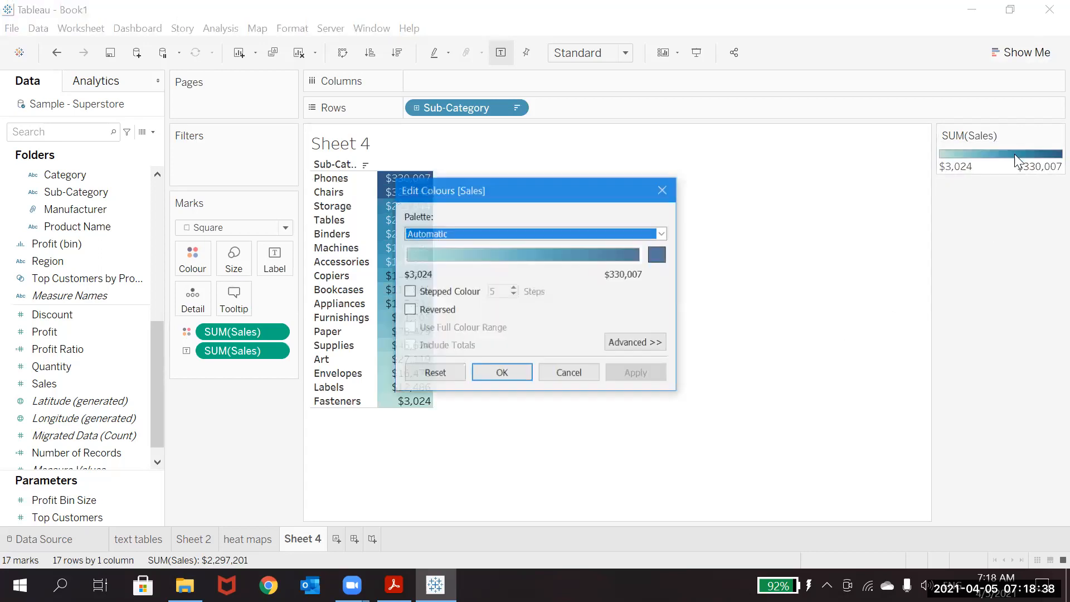
pyautogui.click(409, 292)
pyautogui.click(513, 295)
pyautogui.click(512, 295)
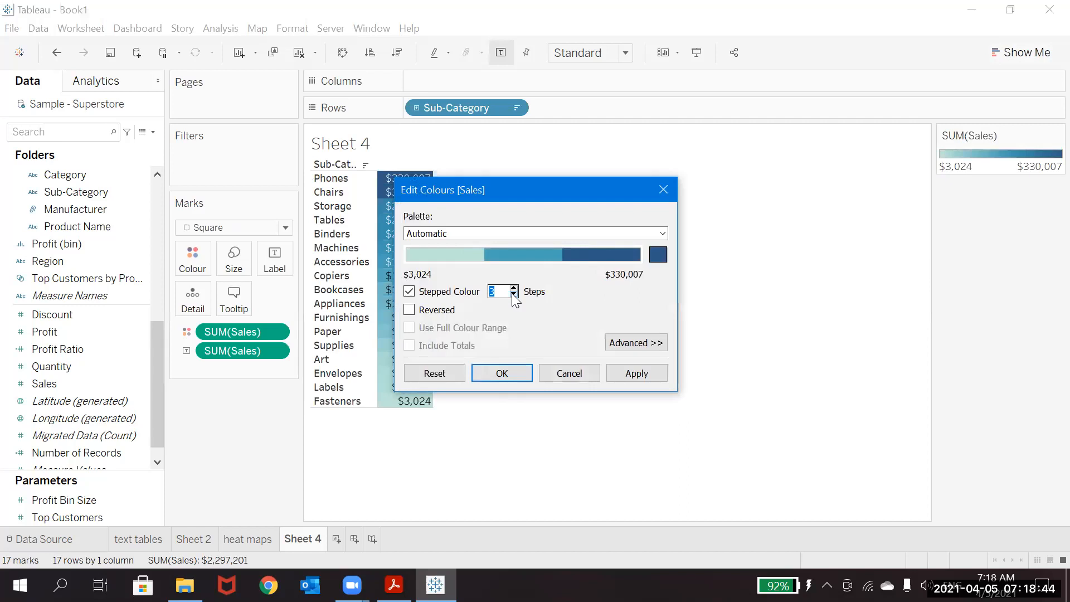
pyautogui.click(492, 375)
pyautogui.click(492, 375)
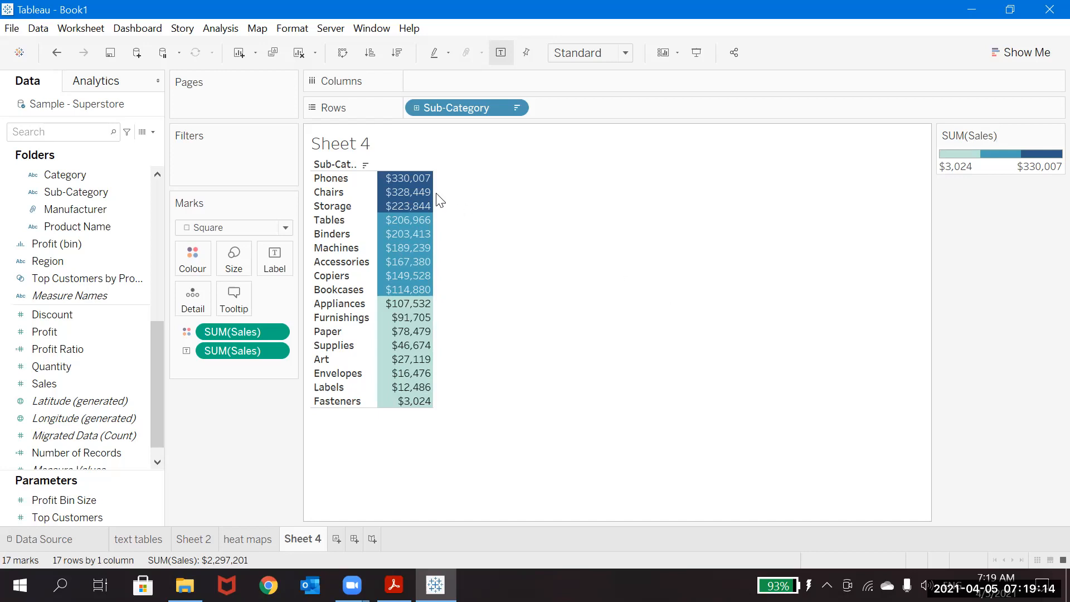
pyautogui.moveTo(416, 212)
pyautogui.doubleClick(301, 542)
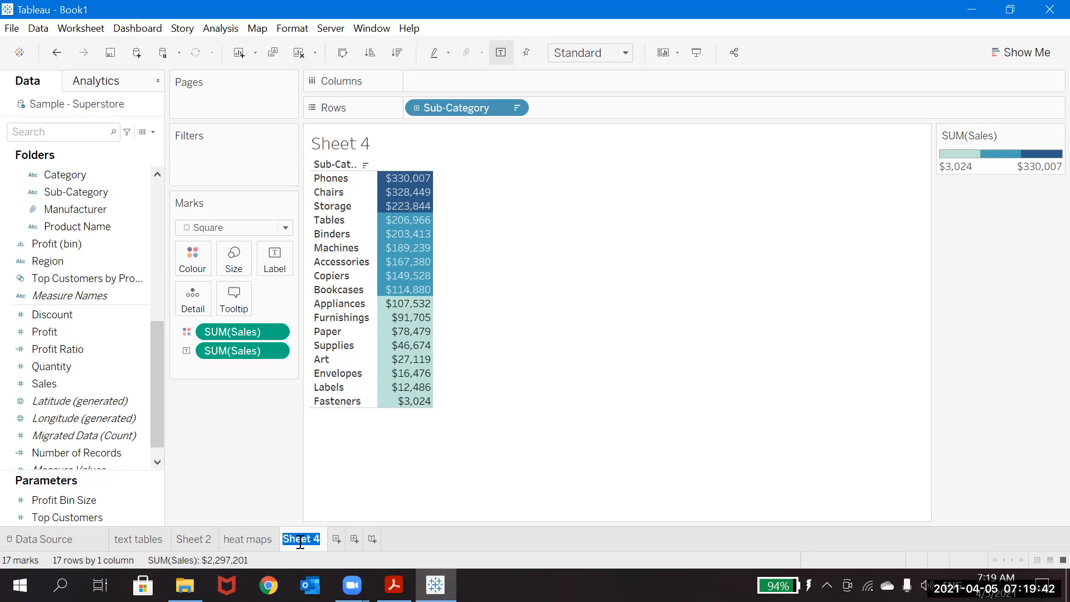
pyautogui.click(502, 473)
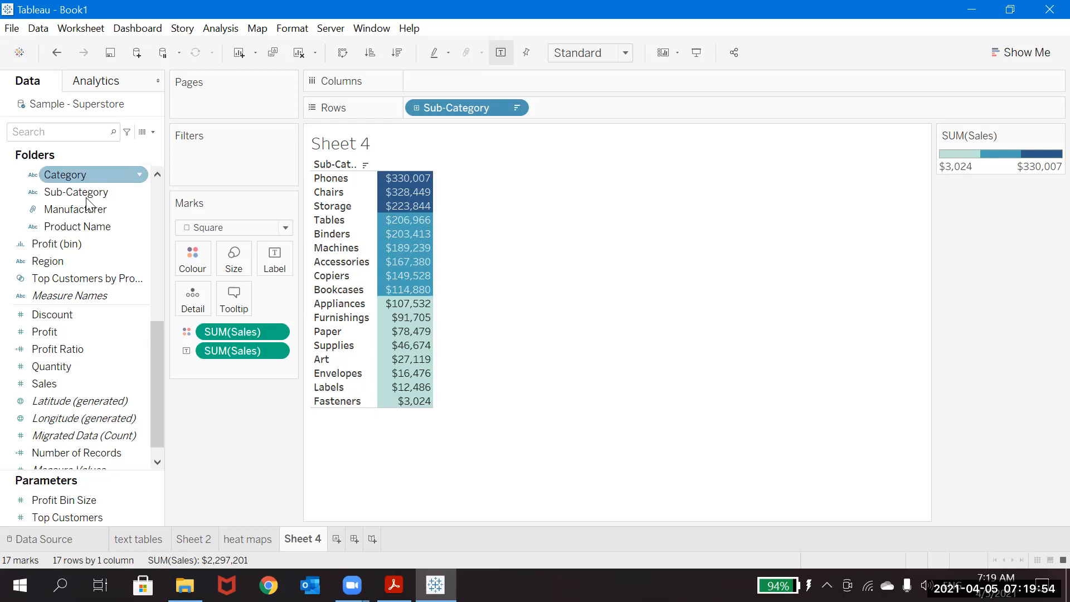
# Add the Region dimension to the highlight table and place it on Columns.
pyautogui.moveTo(62, 261); pyautogui.dragTo(649, 104)
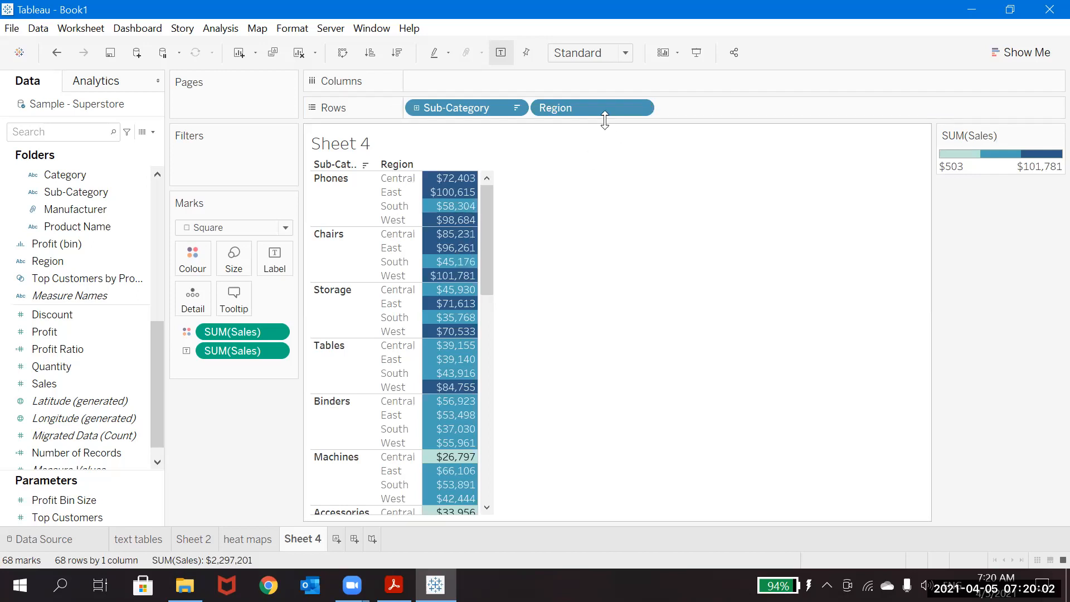
pyautogui.moveTo(588, 111); pyautogui.dragTo(562, 79)
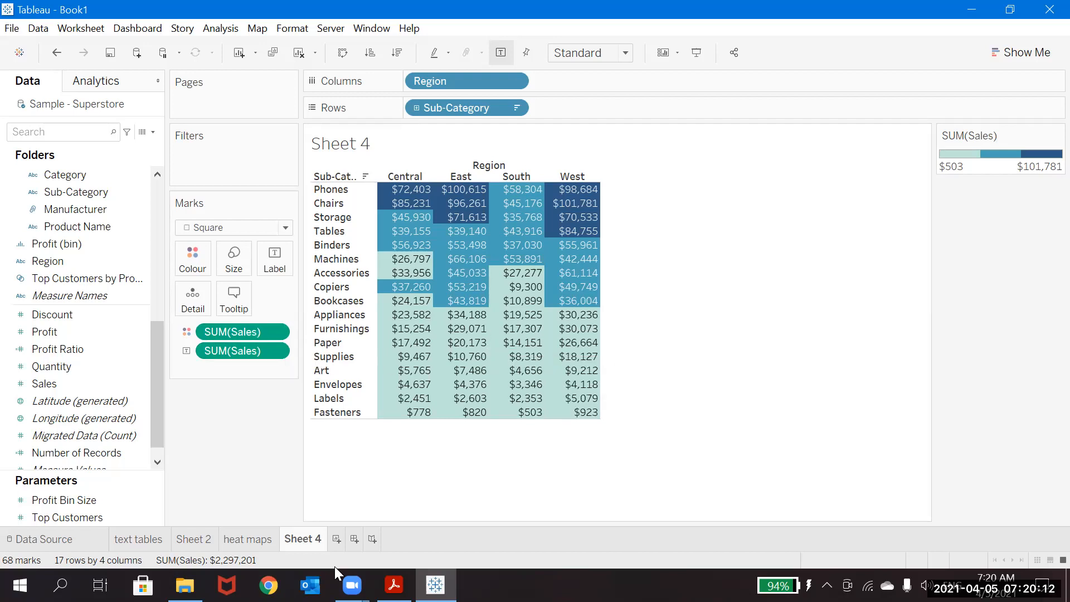
# Rename the highlight table worksheet as "highlight tables".
pyautogui.doubleClick(307, 542)
pyautogui.write('hight')
pyautogui.press('BackSpace')
pyautogui.write('light t')
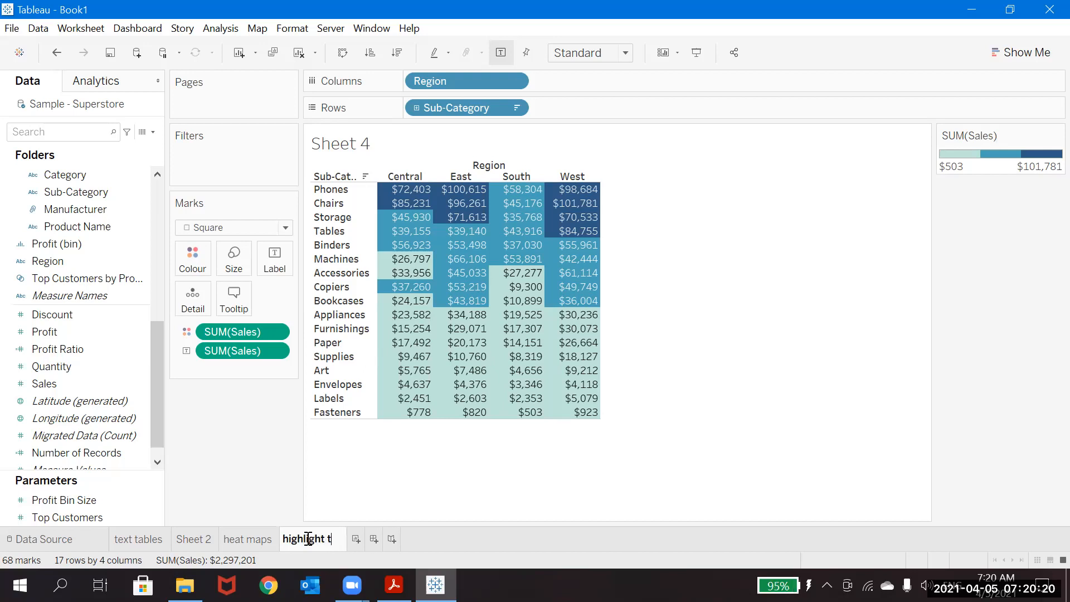
pyautogui.write('ables')
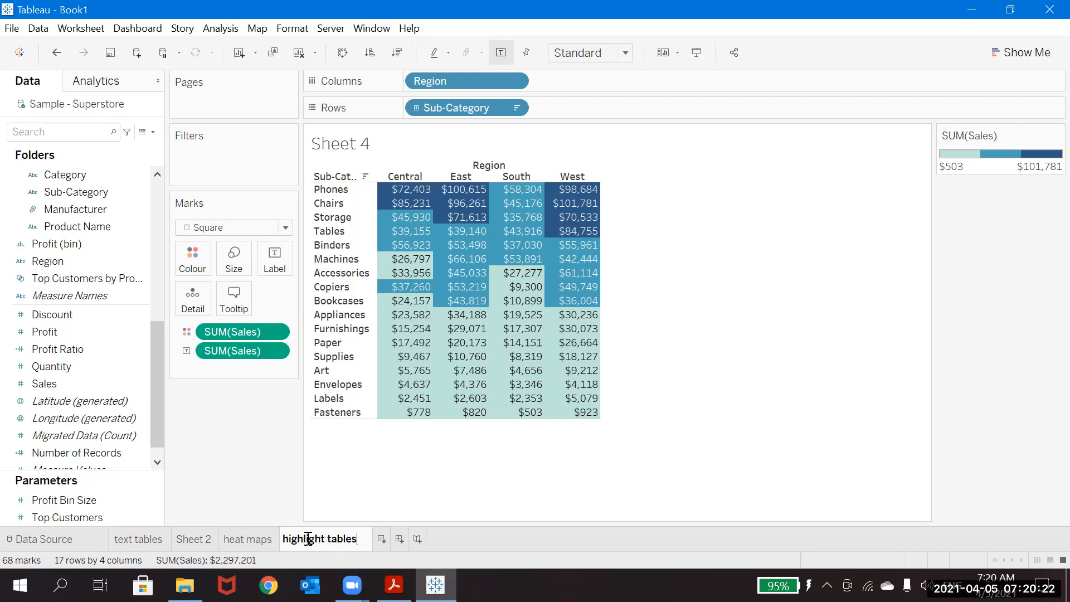
pyautogui.press('Return')
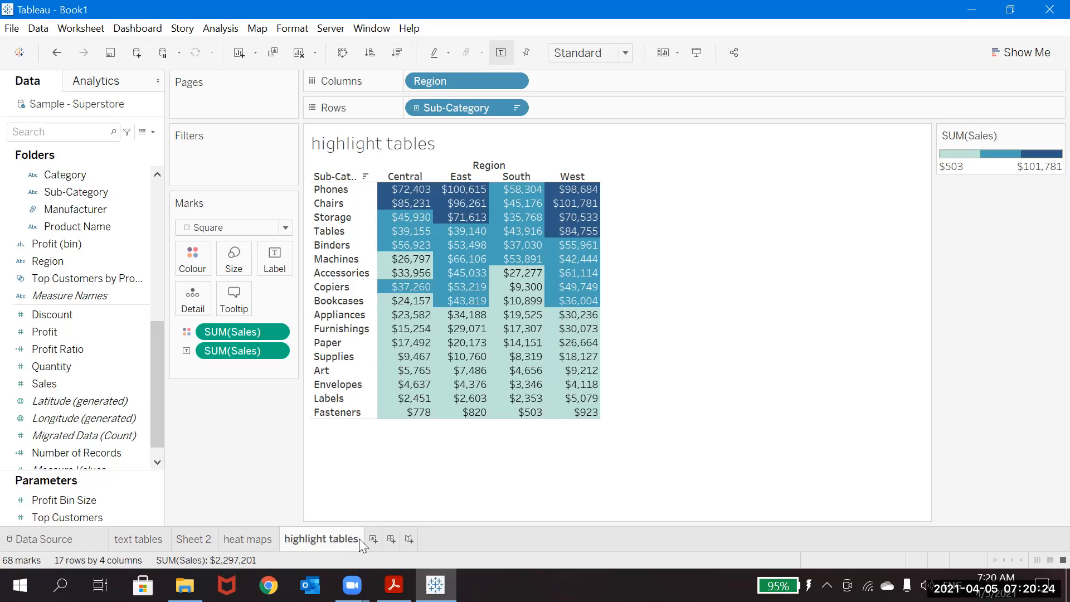
# Add another new worksheet and open the Show Me gallery.
pyautogui.click(372, 539)
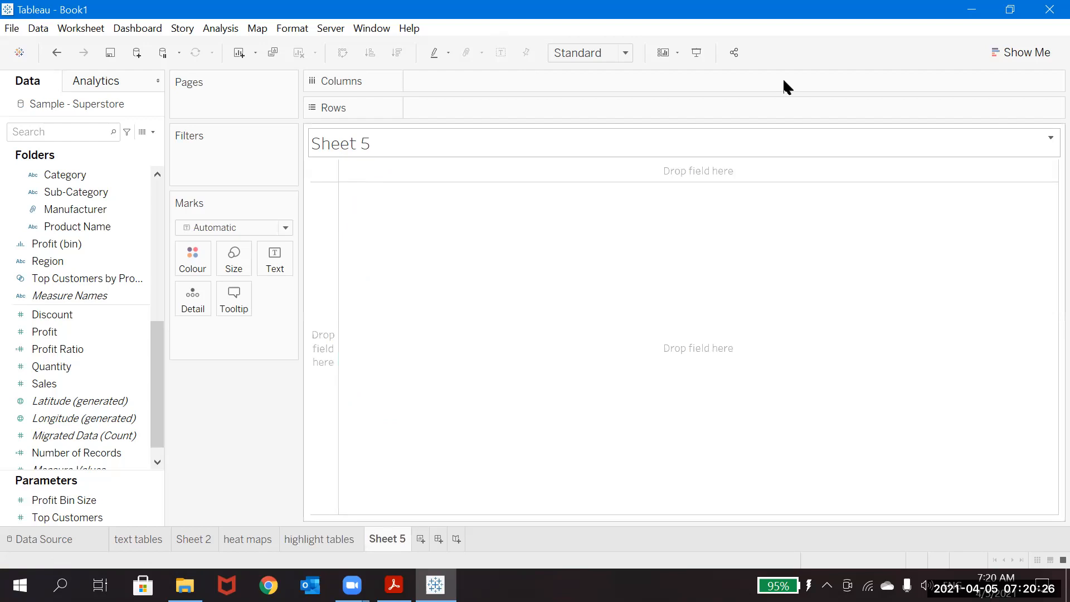
pyautogui.click(600, 119)
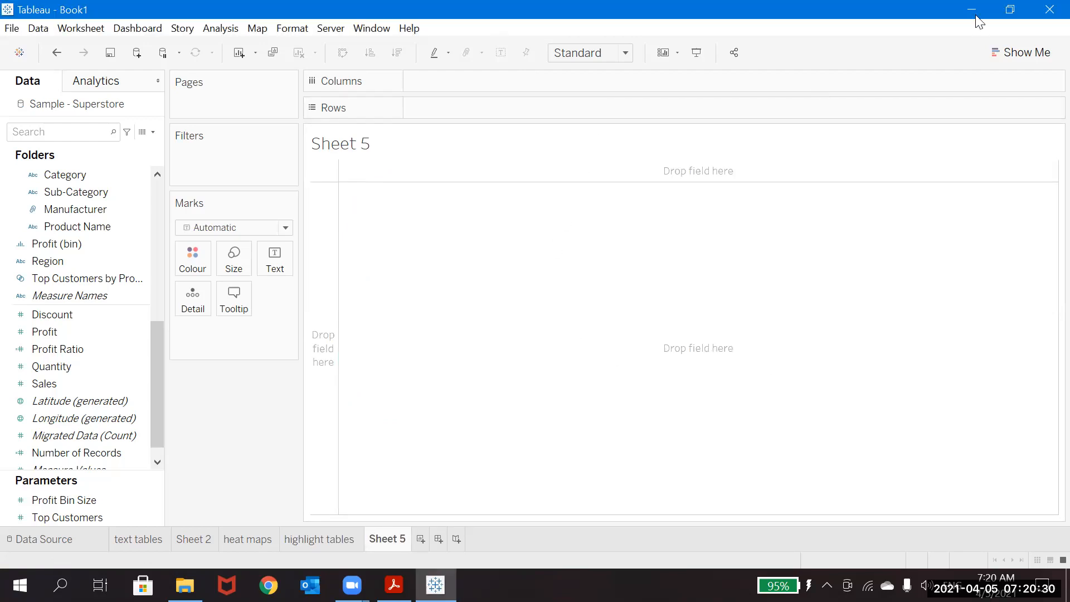
pyautogui.click(1017, 50)
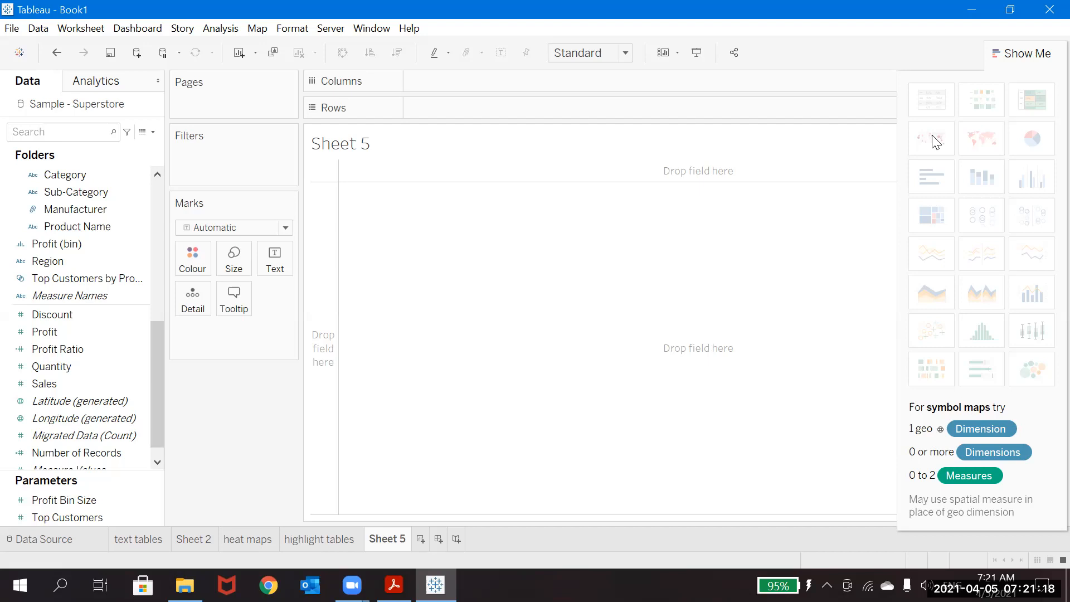
# Examine the geographic fields in the Location hierarchy and the Show Me requirements for the map chart types.
pyautogui.moveTo(155, 191)
pyautogui.mouseDown()
pyautogui.moveTo(158, 212)
pyautogui.moveTo(159, 186)
pyautogui.mouseUp()
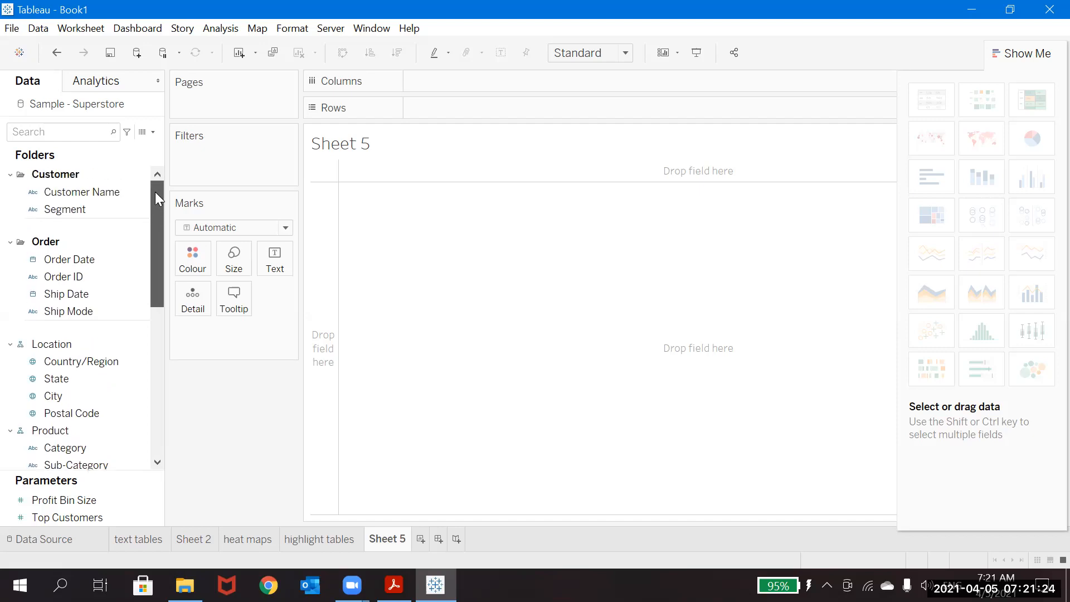
pyautogui.click(68, 311)
pyautogui.click(47, 361)
pyautogui.click(33, 380)
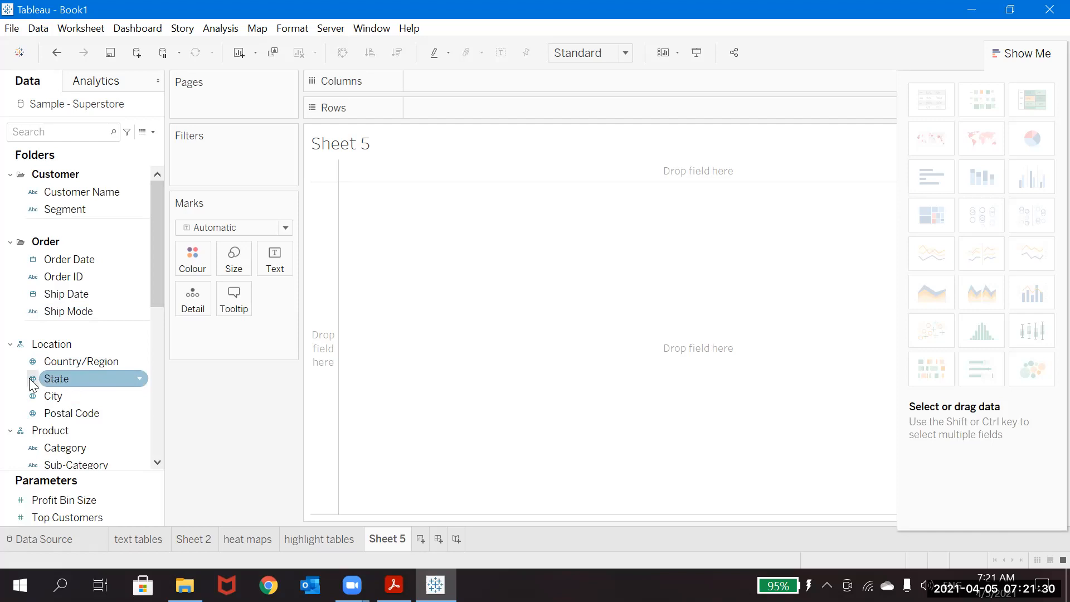
pyautogui.click(498, 431)
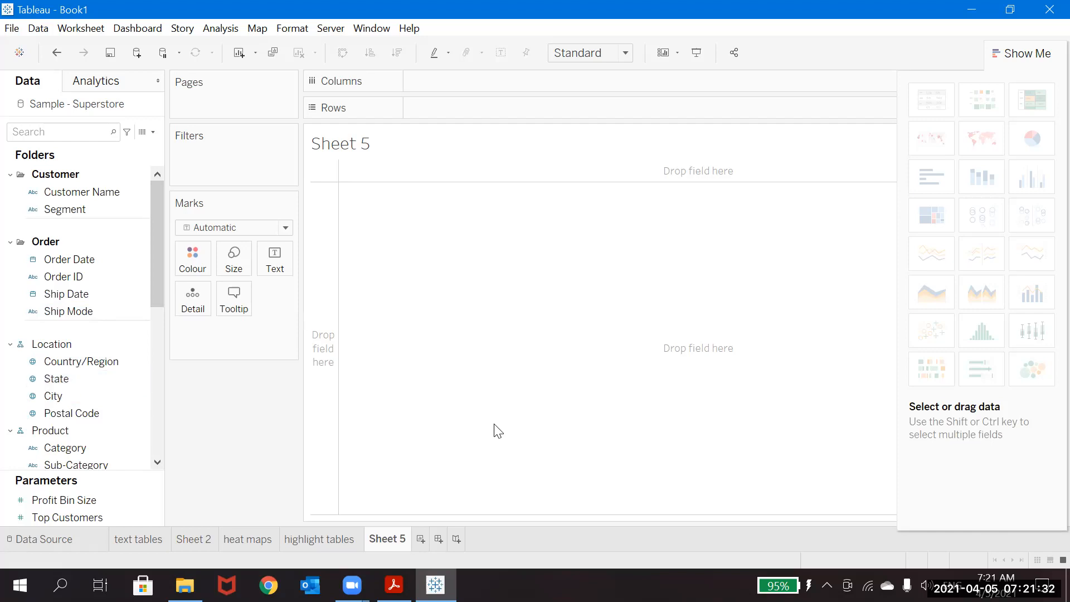
pyautogui.moveTo(929, 155)
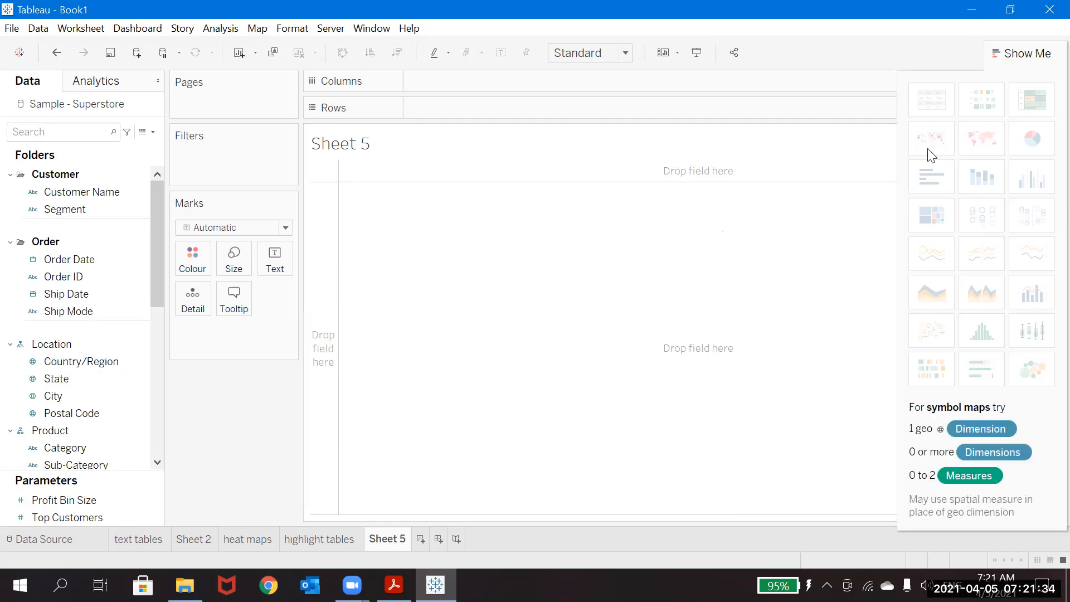
pyautogui.moveTo(976, 154)
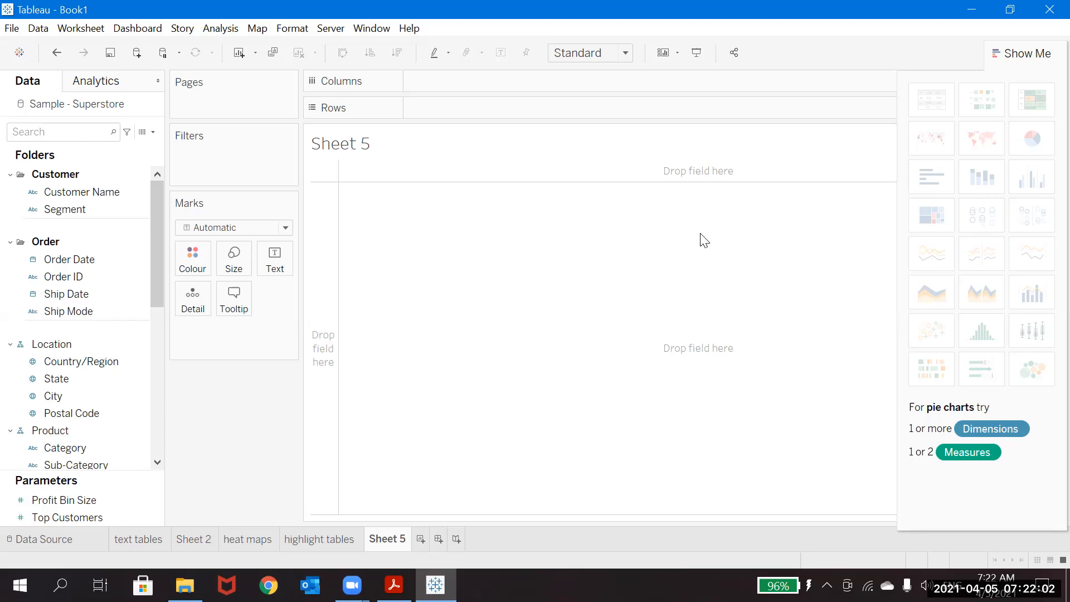
# Place Category and Quantity on Rows and convert the view to a pie chart.
pyautogui.click(156, 384)
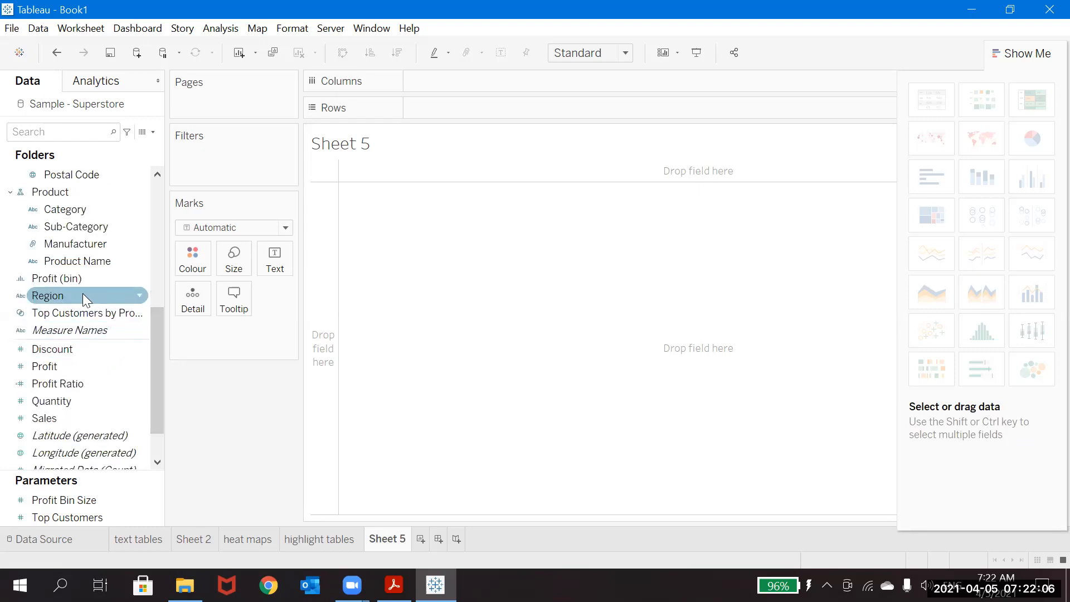
pyautogui.moveTo(71, 211); pyautogui.dragTo(443, 115)
pyautogui.moveTo(445, 119); pyautogui.dragTo(445, 107)
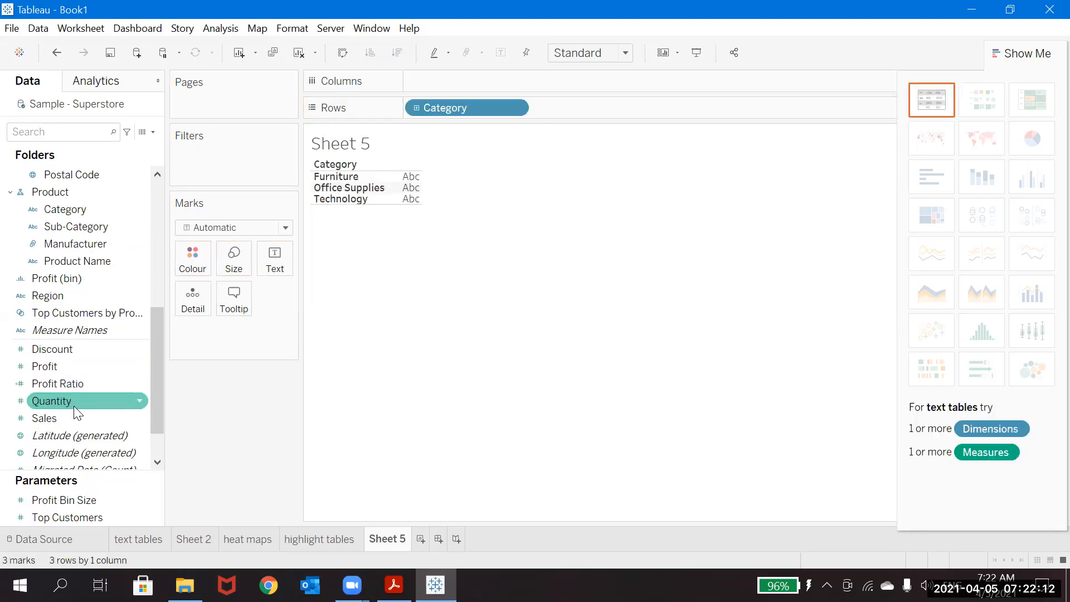
pyautogui.moveTo(74, 406); pyautogui.dragTo(568, 119)
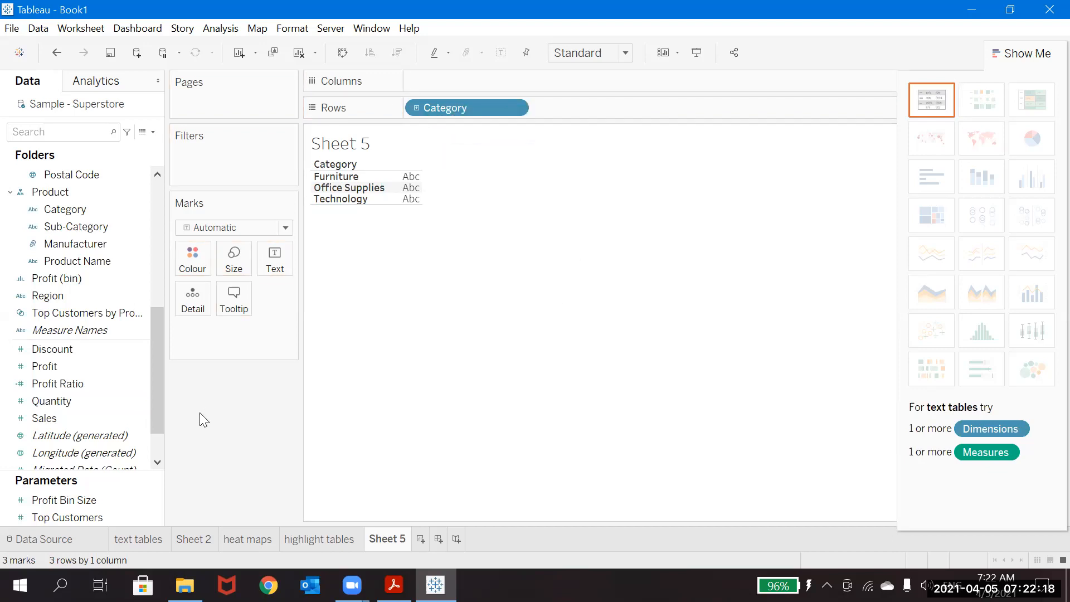
pyautogui.moveTo(48, 405); pyautogui.dragTo(615, 110)
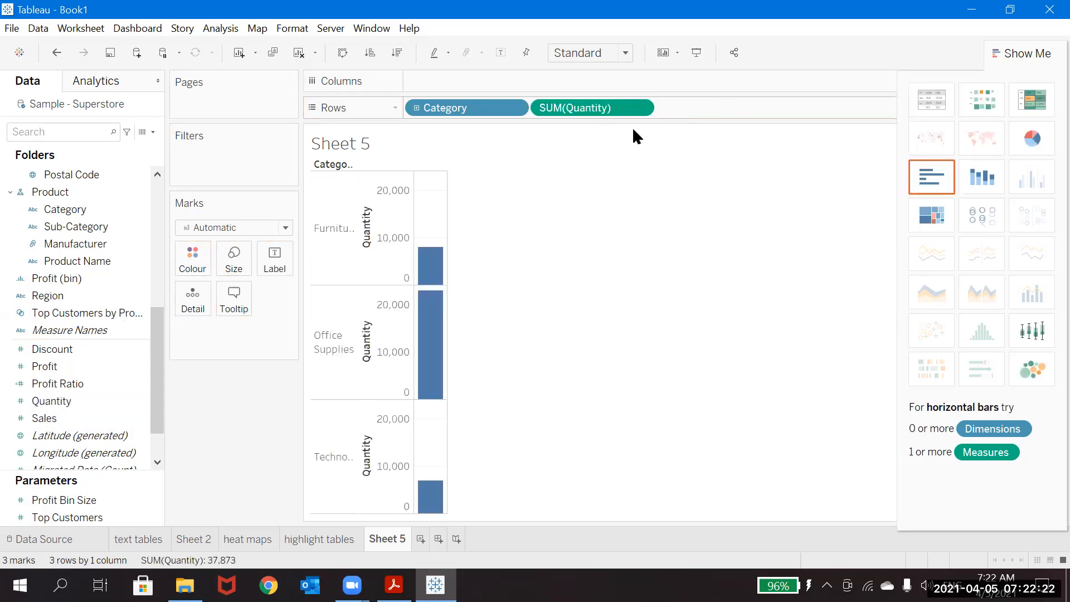
pyautogui.click(1041, 144)
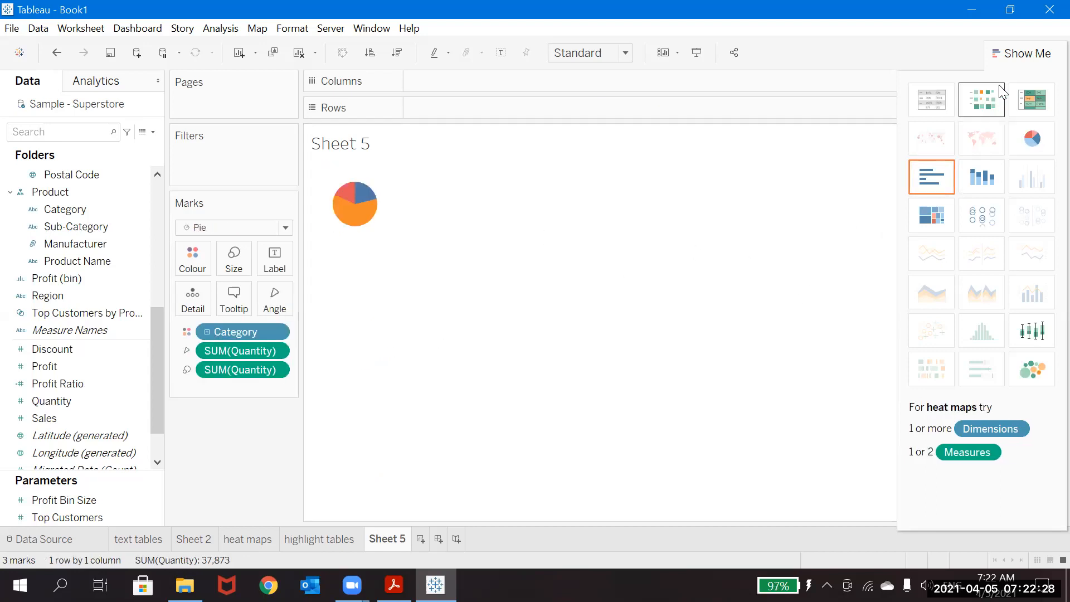
# Close the Show Me gallery and fit the pie chart to Entire View.
pyautogui.click(1032, 57)
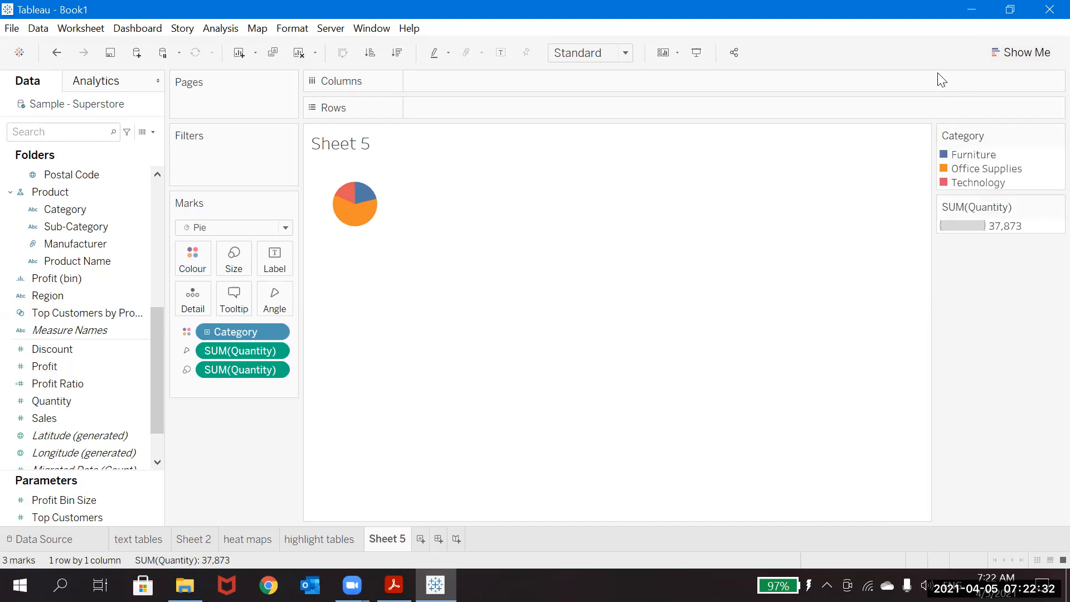
pyautogui.click(626, 51)
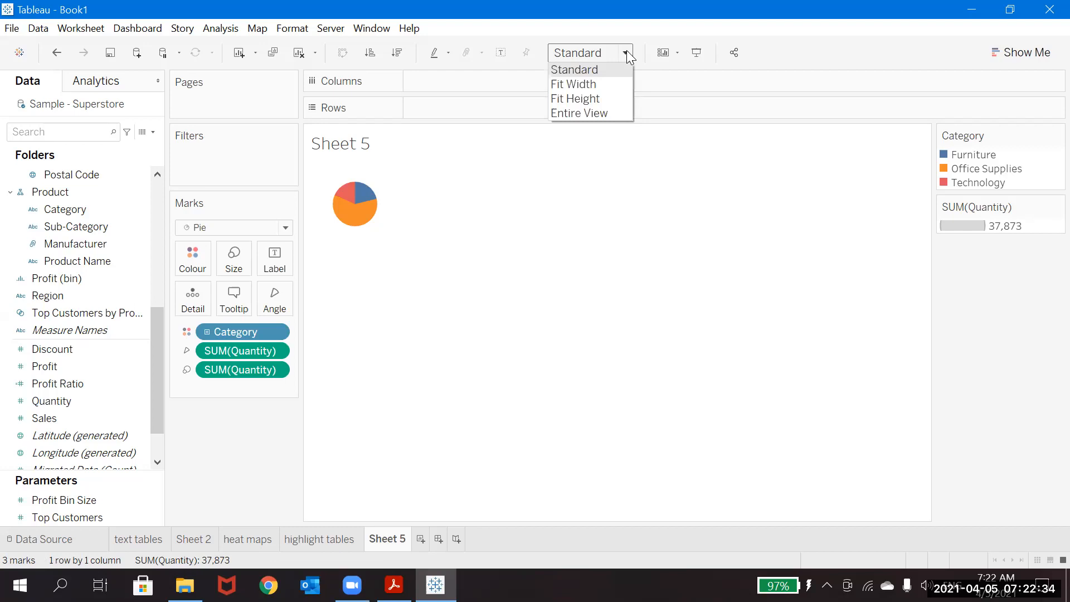
pyautogui.click(593, 113)
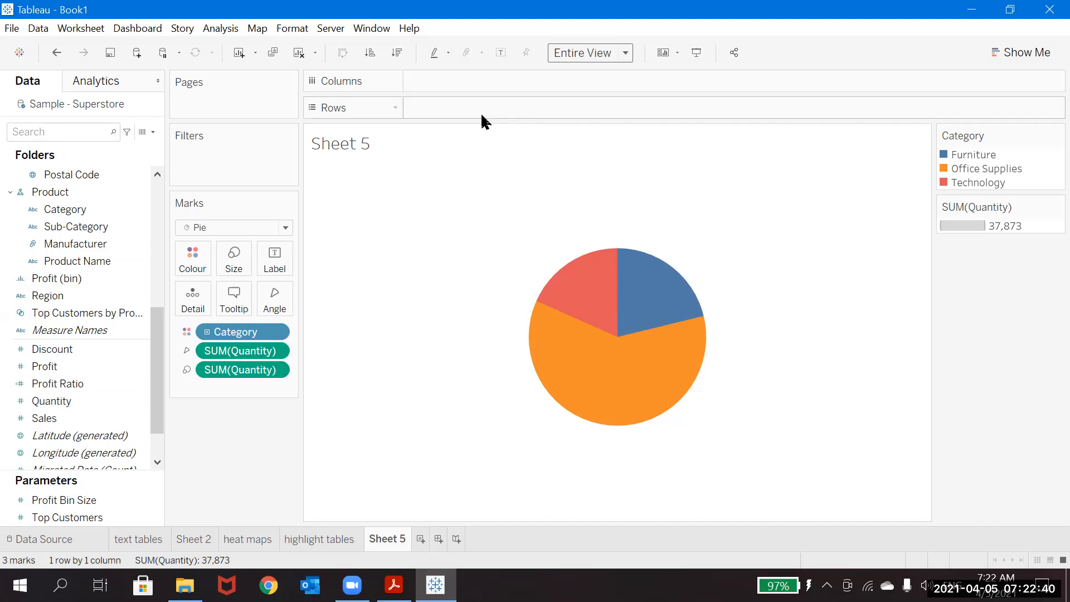
pyautogui.moveTo(624, 381)
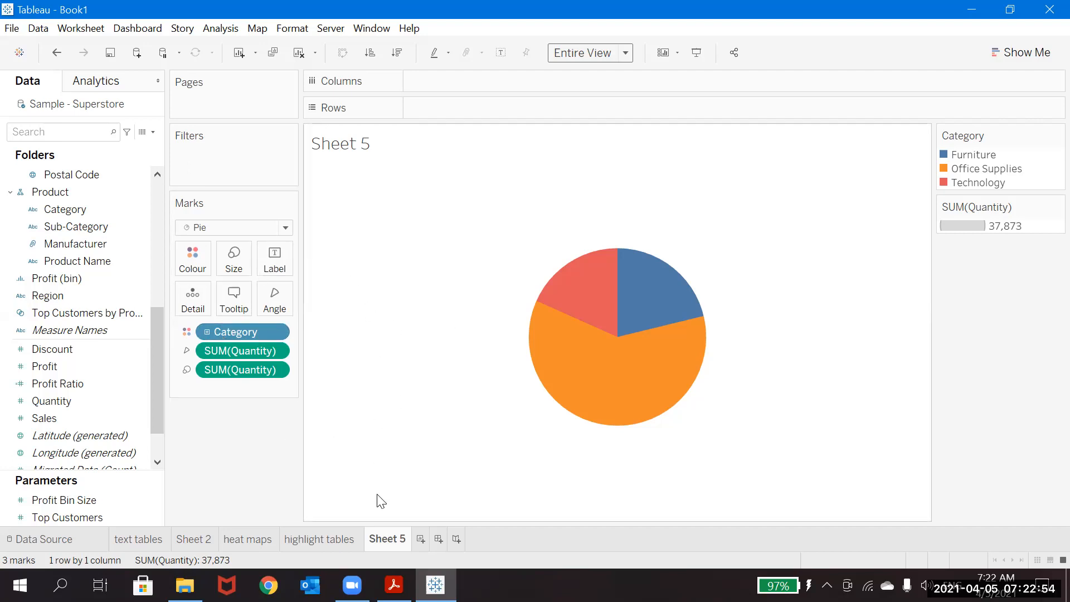
# Add a new worksheet and set its mark type to Pie.
pyautogui.click(421, 543)
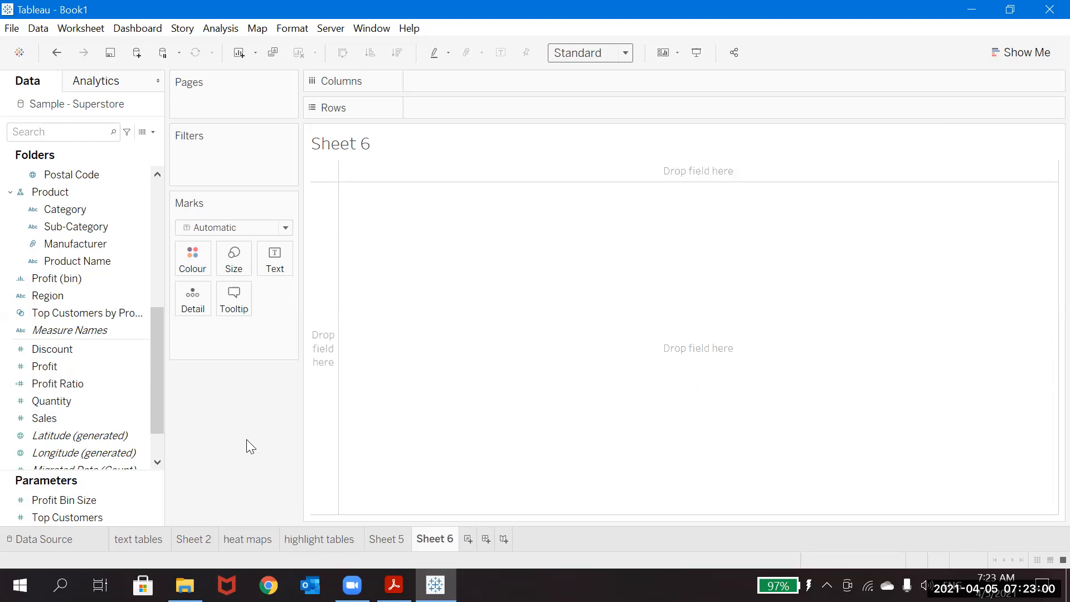
pyautogui.click(104, 213)
pyautogui.moveTo(145, 208); pyautogui.dragTo(85, 224)
pyautogui.click(249, 228)
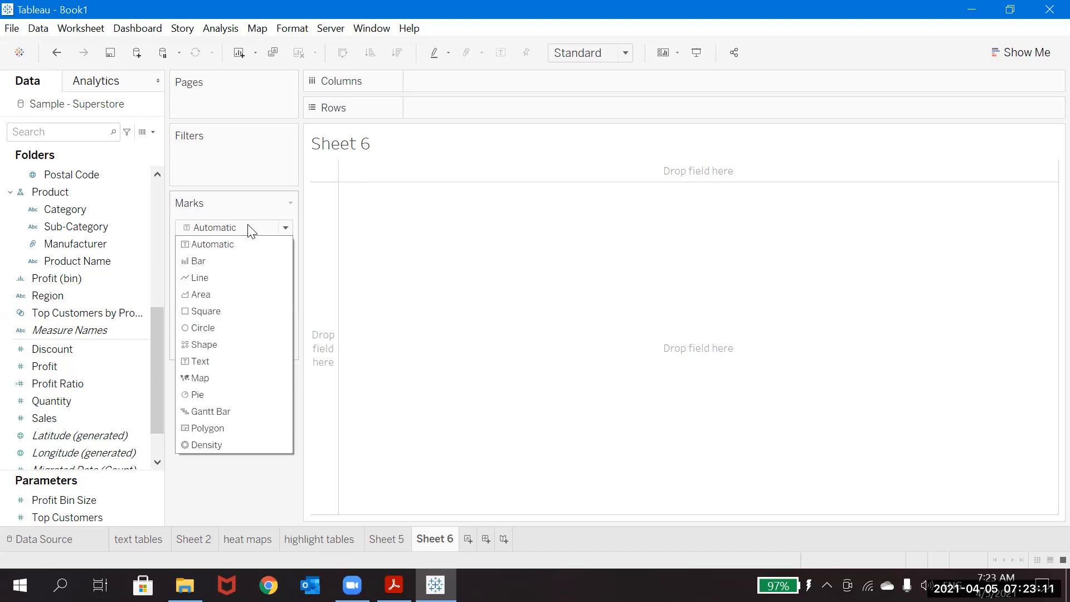
pyautogui.click(219, 395)
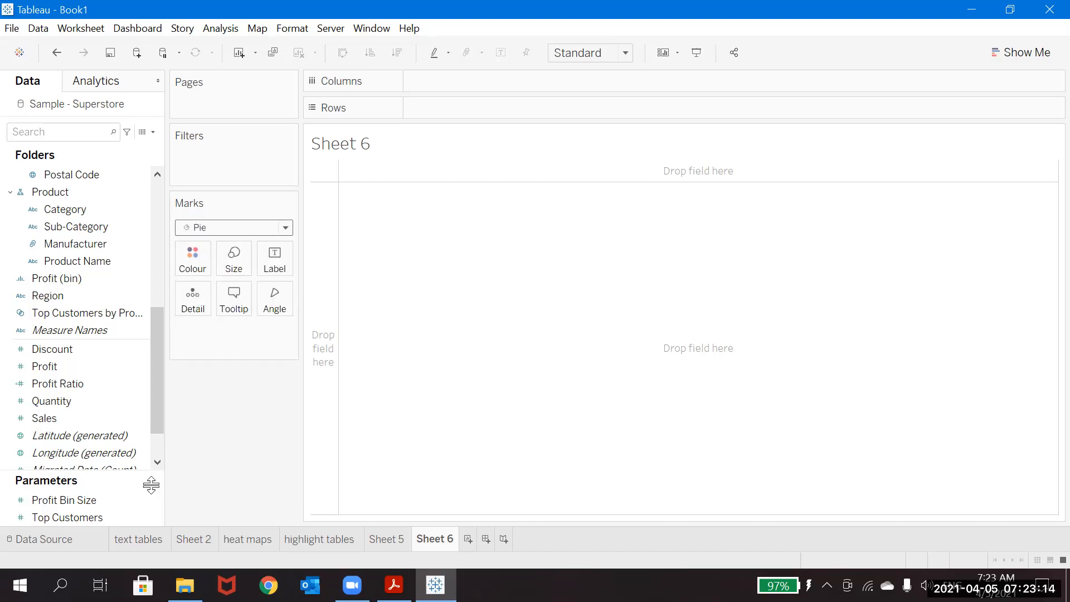
# Assign Sales to the pie's Angle, Size and Label.
pyautogui.moveTo(40, 421)
pyautogui.mouseDown()
pyautogui.moveTo(210, 348)
pyautogui.moveTo(234, 301)
pyautogui.moveTo(260, 302)
pyautogui.mouseUp()
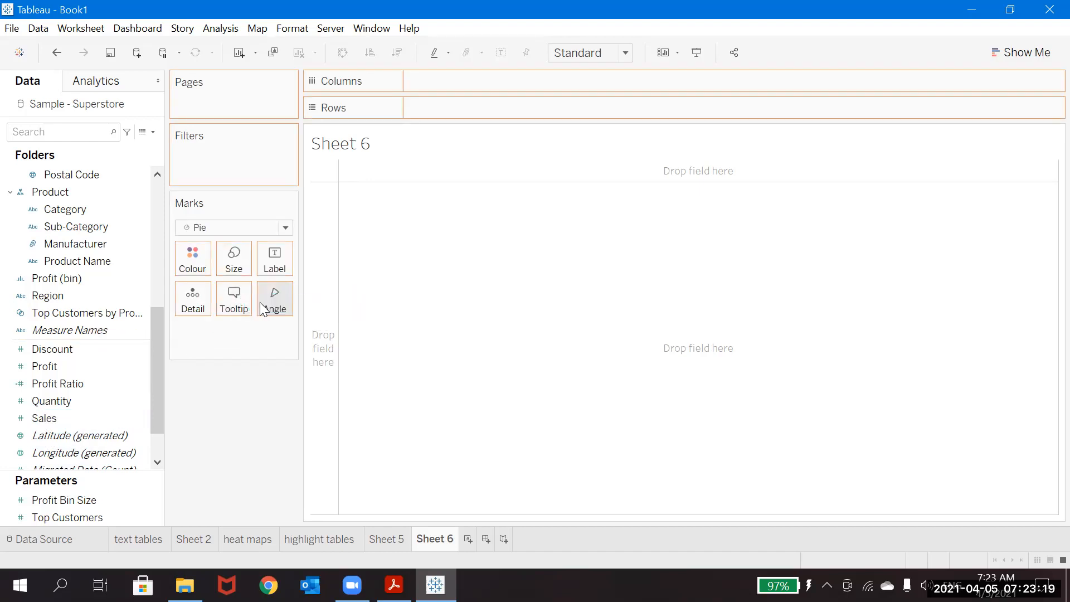
pyautogui.moveTo(57, 417); pyautogui.dragTo(225, 255)
pyautogui.click(64, 420)
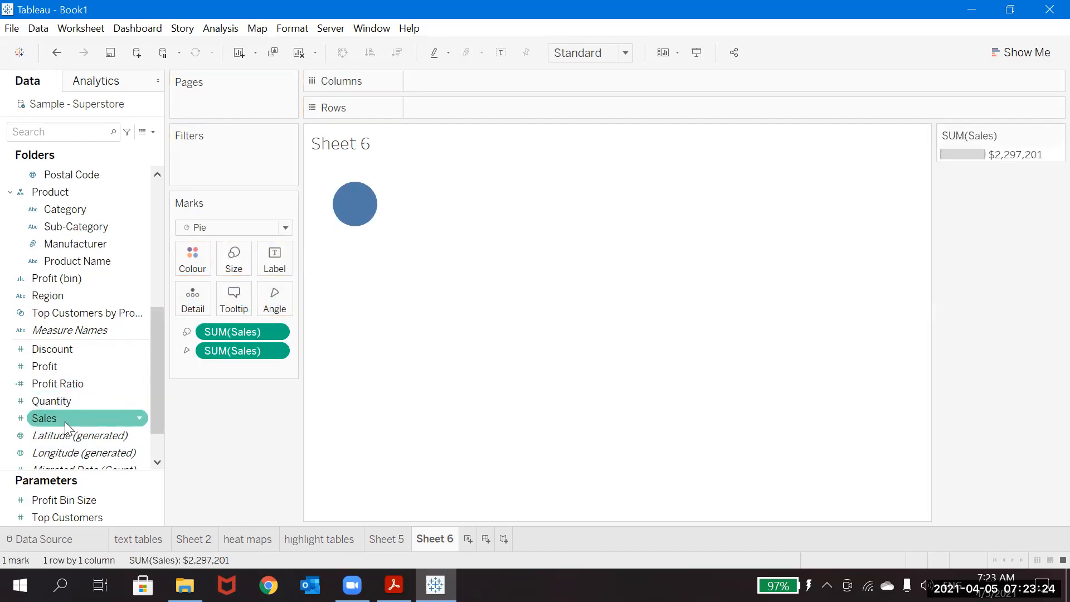
pyautogui.moveTo(64, 423); pyautogui.dragTo(271, 269)
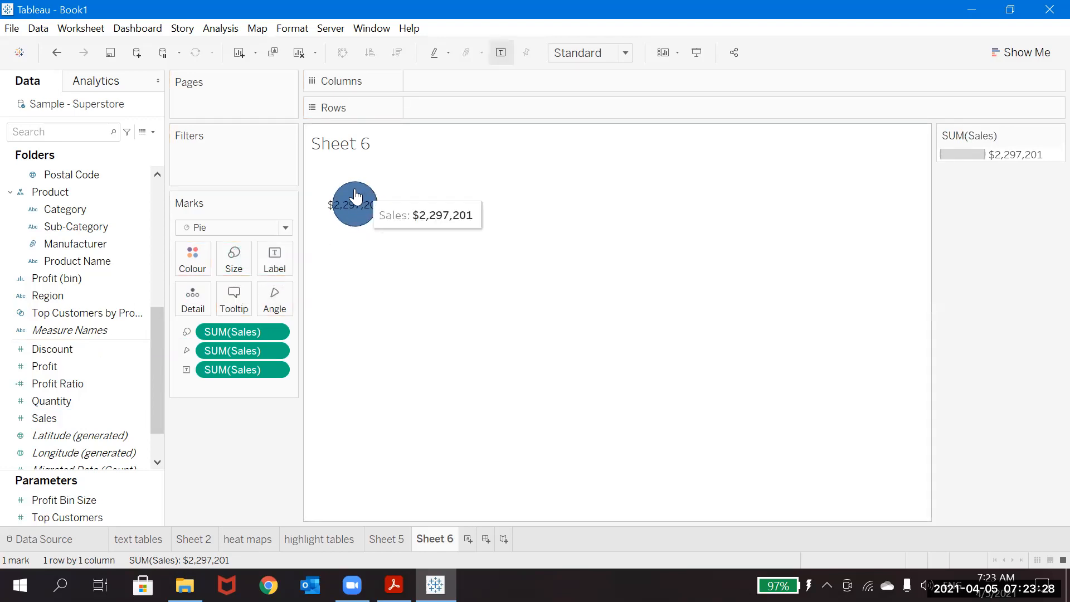
# Colour the pie by Category and fit the chart to Entire View.
pyautogui.click(67, 222)
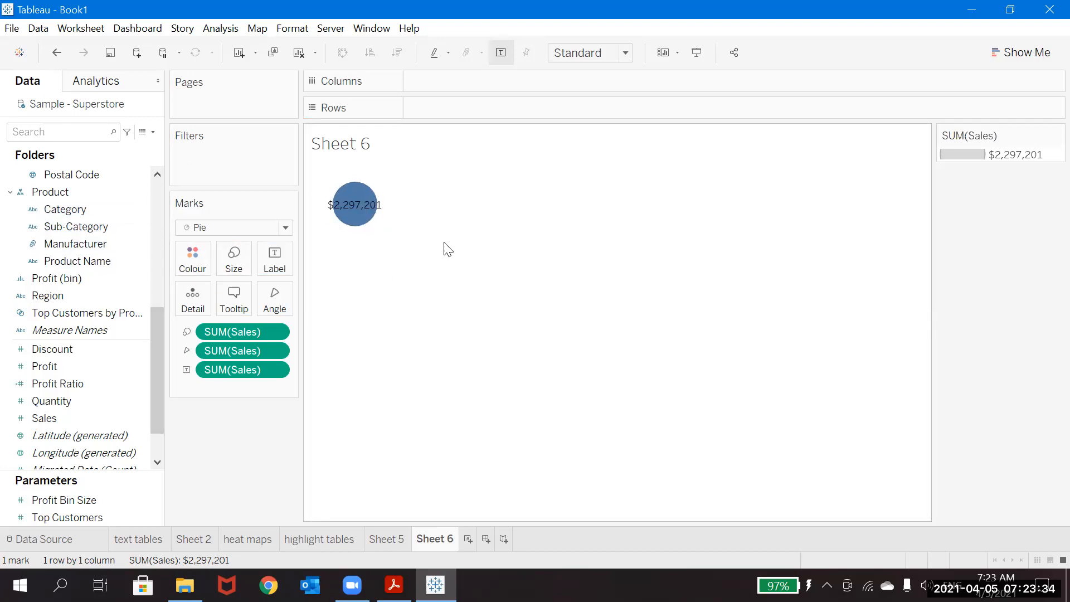
pyautogui.moveTo(58, 211); pyautogui.dragTo(188, 257)
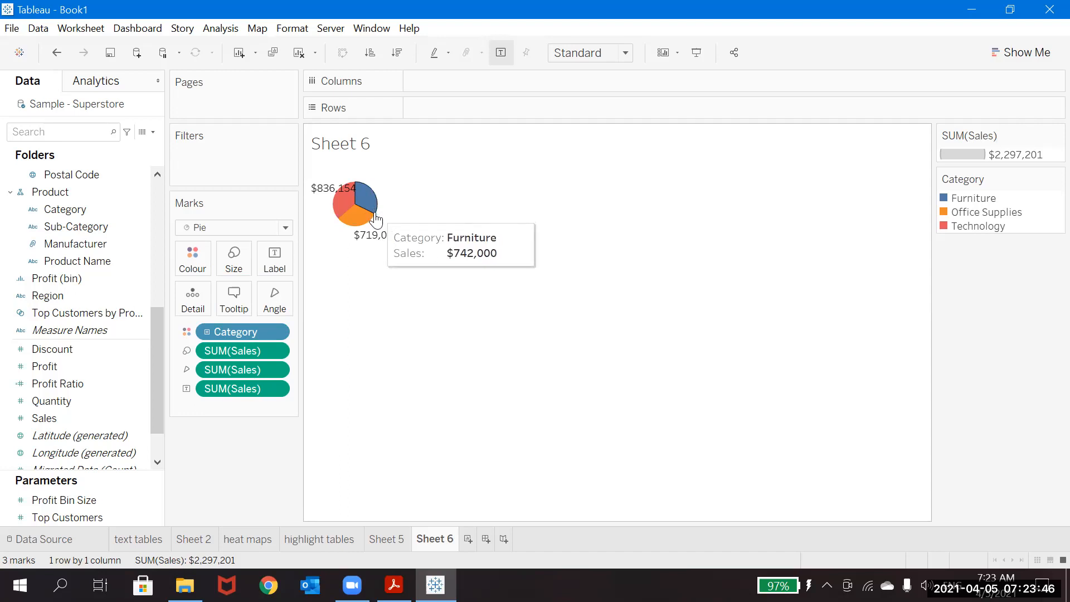
pyautogui.click(625, 52)
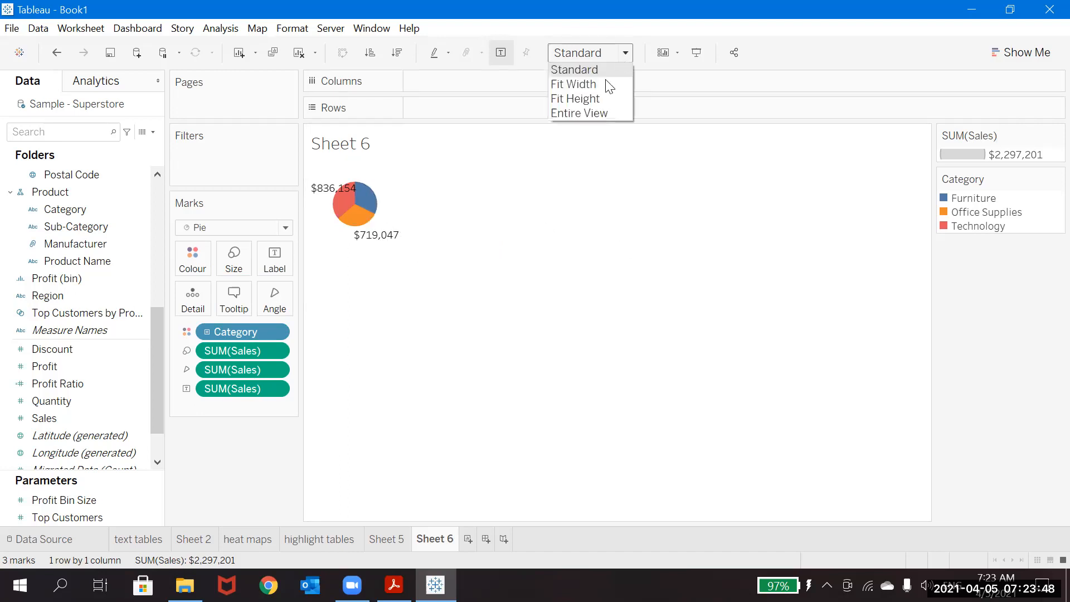
pyautogui.click(584, 111)
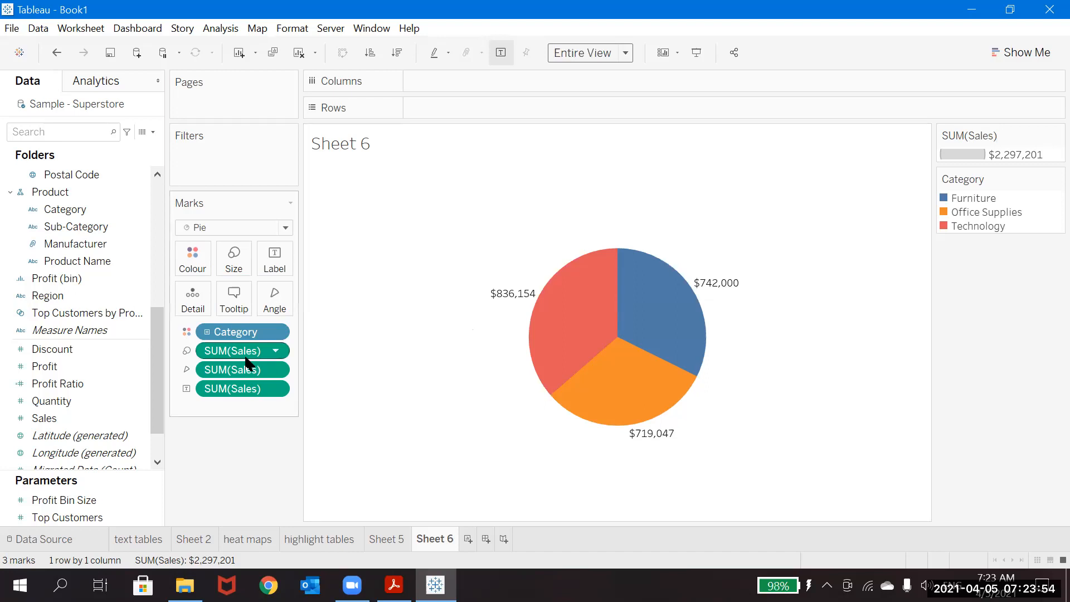
# Drill Category down to Sub-Category as the pie's colour, and remove Category from the marks and Sales from Size.
pyautogui.click(207, 332)
pyautogui.click(187, 349)
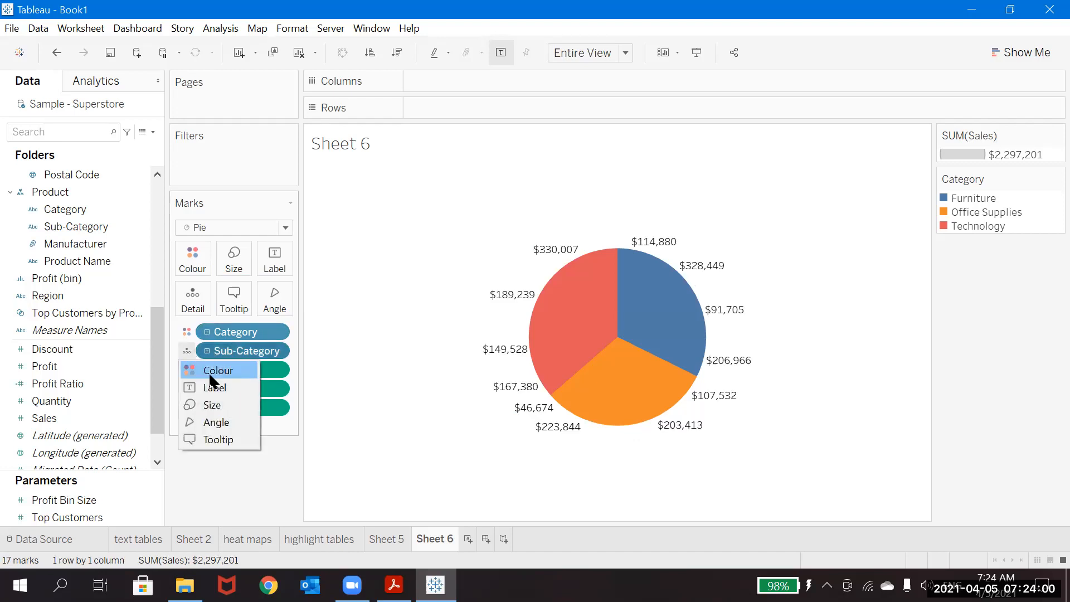
pyautogui.click(211, 374)
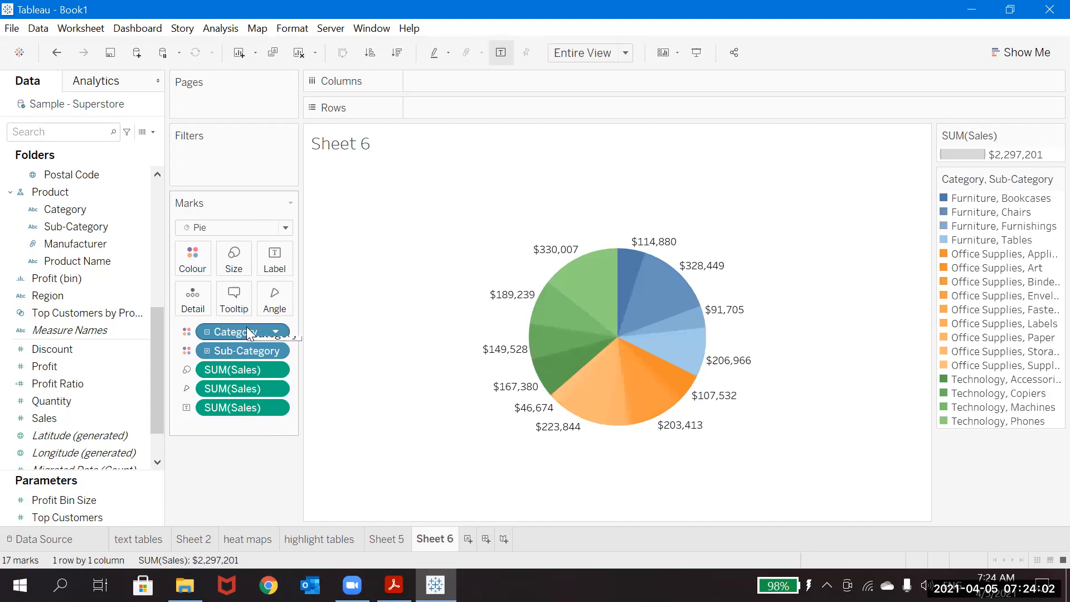
pyautogui.moveTo(249, 333); pyautogui.dragTo(88, 349)
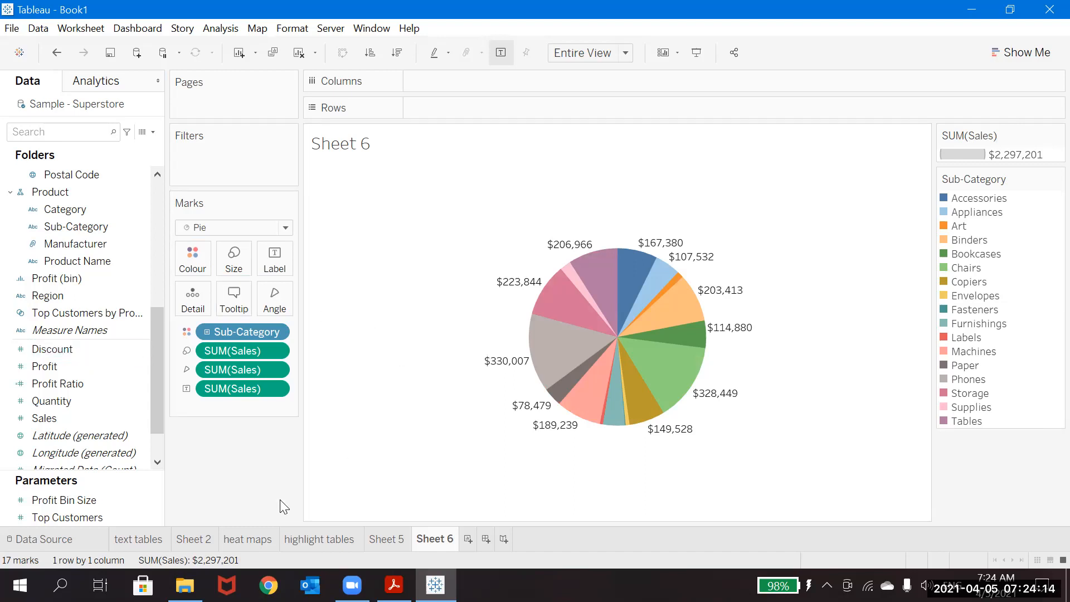
pyautogui.moveTo(235, 352); pyautogui.dragTo(36, 411)
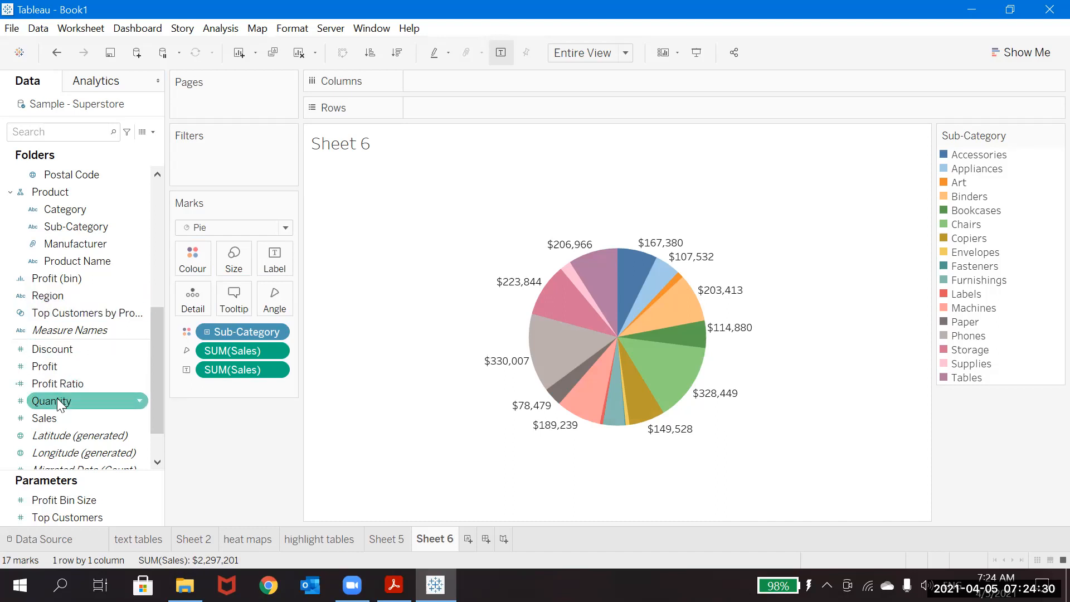
# Try Quantity as the pie's Size and remove it from the marks.
pyautogui.moveTo(57, 398); pyautogui.dragTo(237, 262)
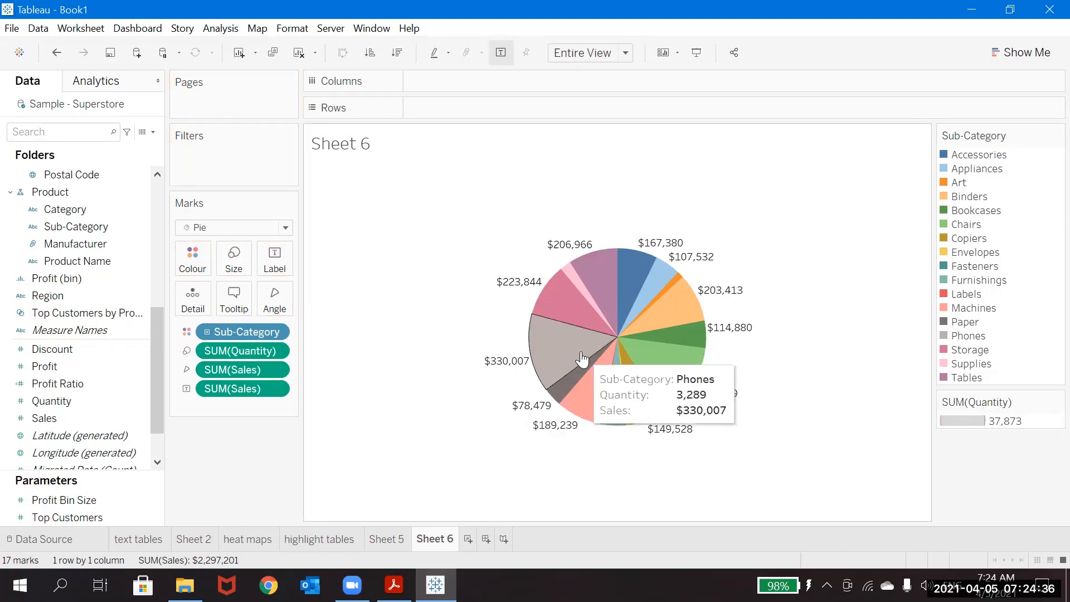
pyautogui.moveTo(562, 289)
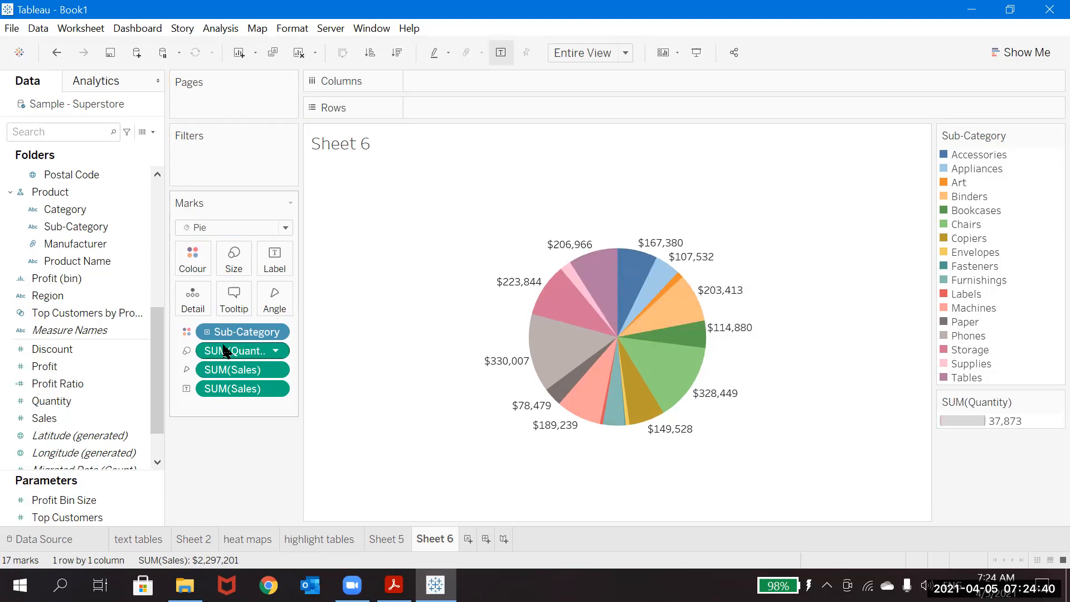
pyautogui.moveTo(223, 350); pyautogui.dragTo(3, 330)
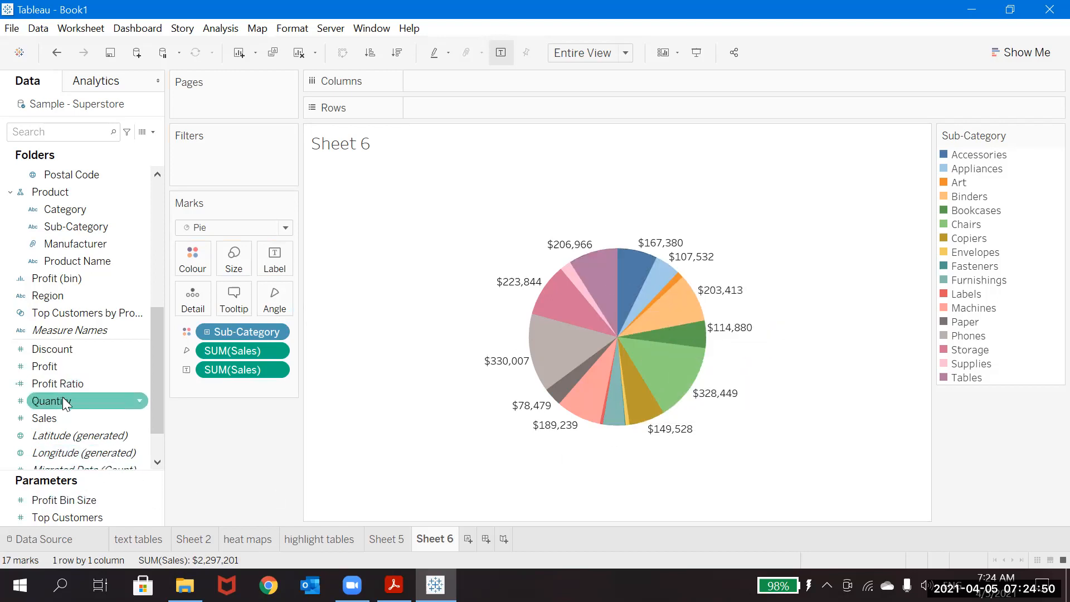
# Replace Sales with Quantity as the pie's Angle and add Profit to the marks as Detail.
pyautogui.moveTo(62, 397); pyautogui.dragTo(243, 351)
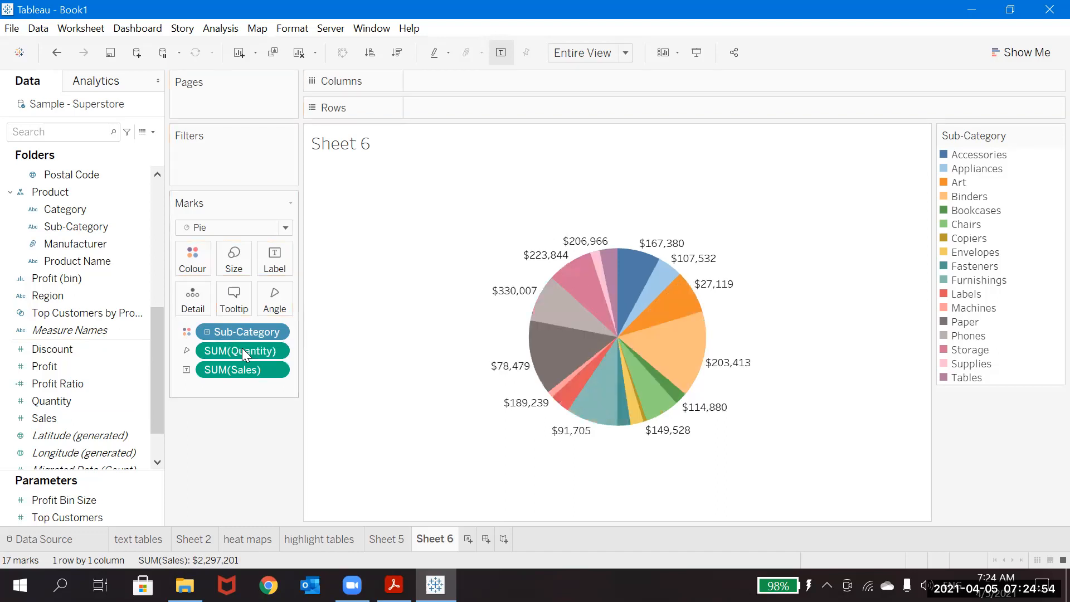
pyautogui.moveTo(601, 287)
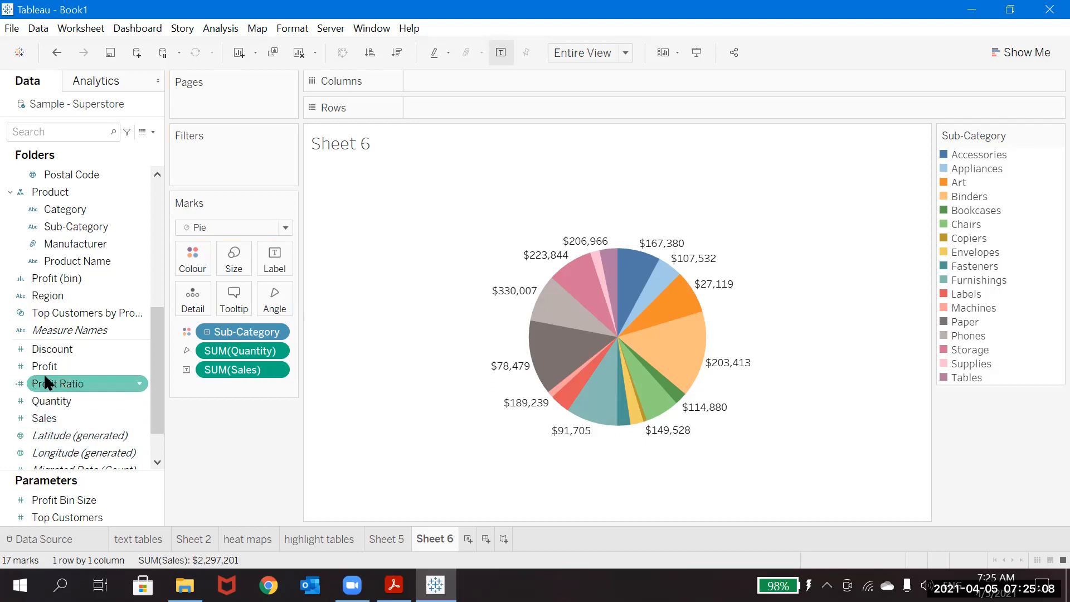
pyautogui.moveTo(49, 379); pyautogui.dragTo(209, 392)
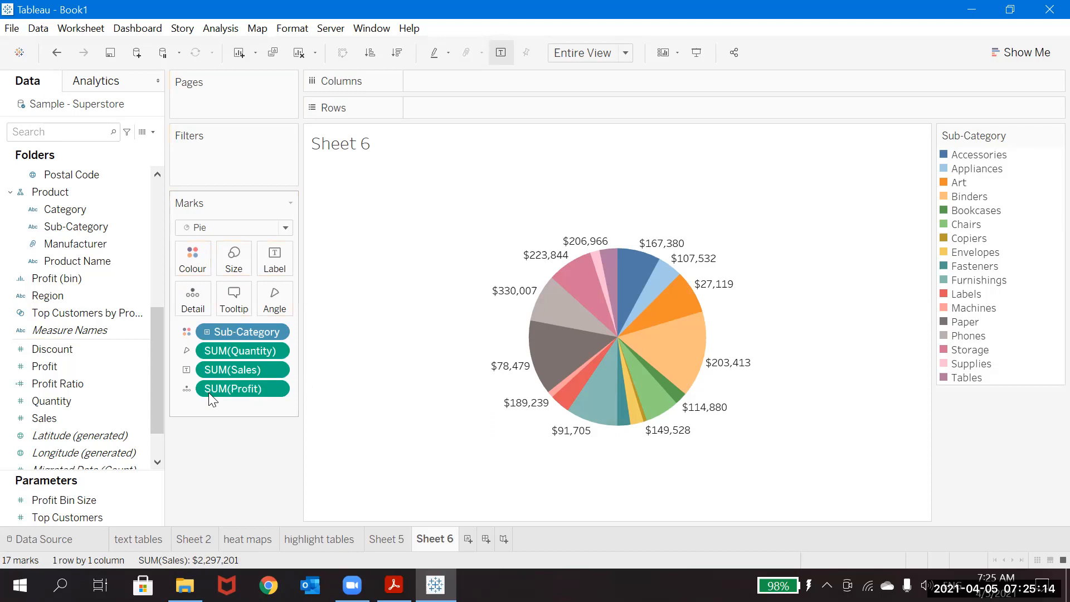
# Open the Show Me gallery and rename the Sheet 6 worksheet as pie chart.
pyautogui.click(1019, 56)
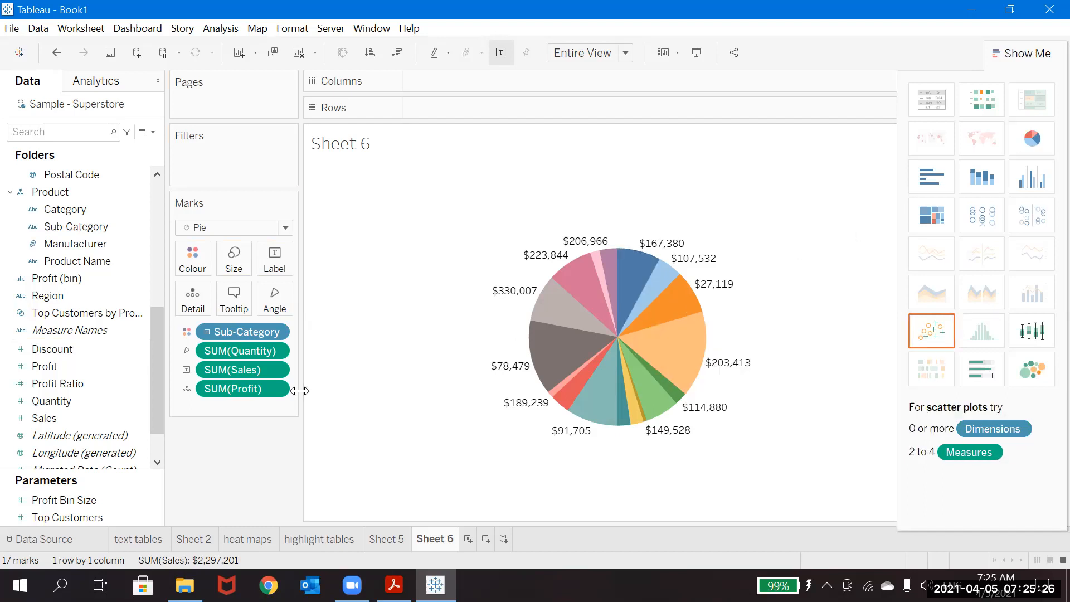
pyautogui.moveTo(559, 369)
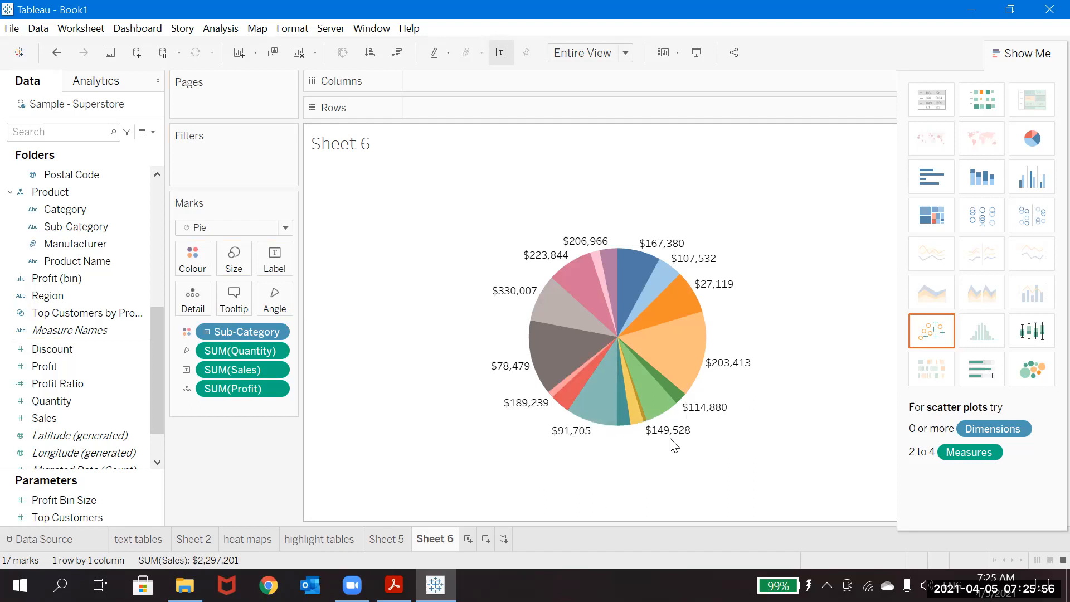
pyautogui.moveTo(700, 351)
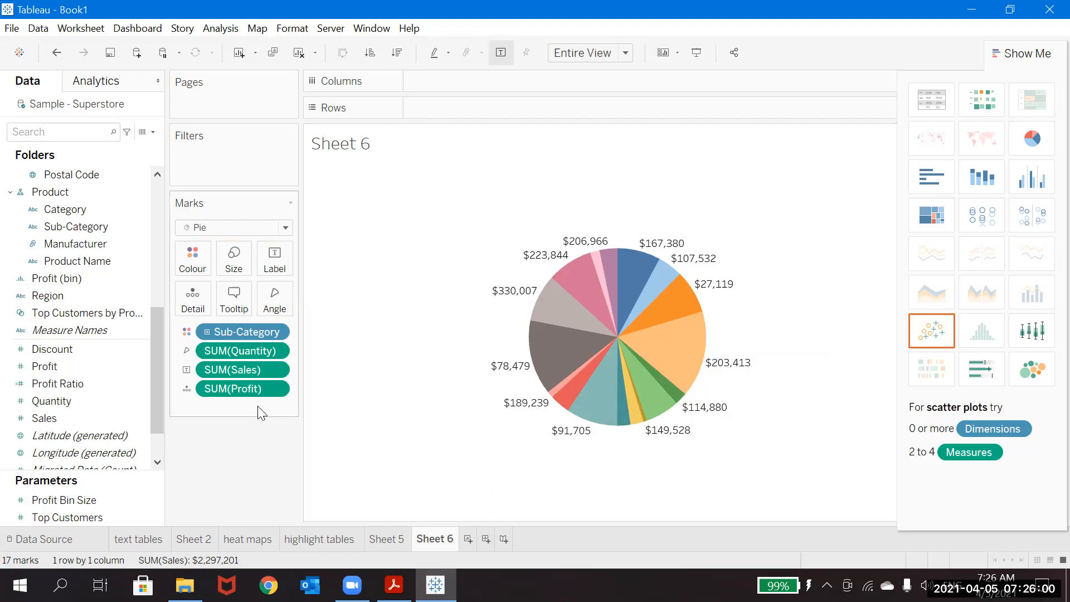
pyautogui.moveTo(650, 314)
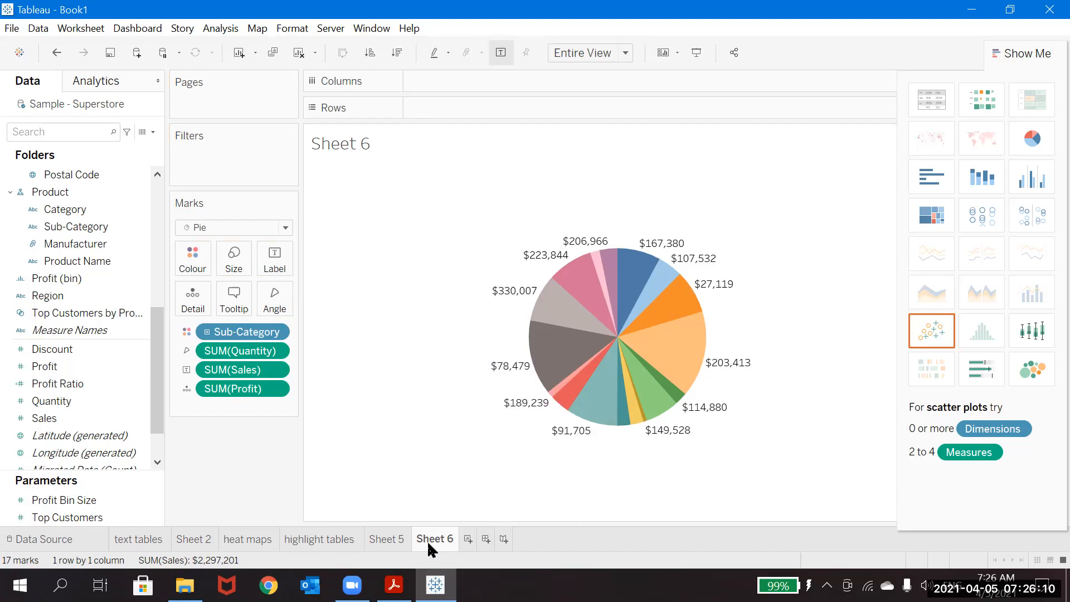
pyautogui.write('piechart')
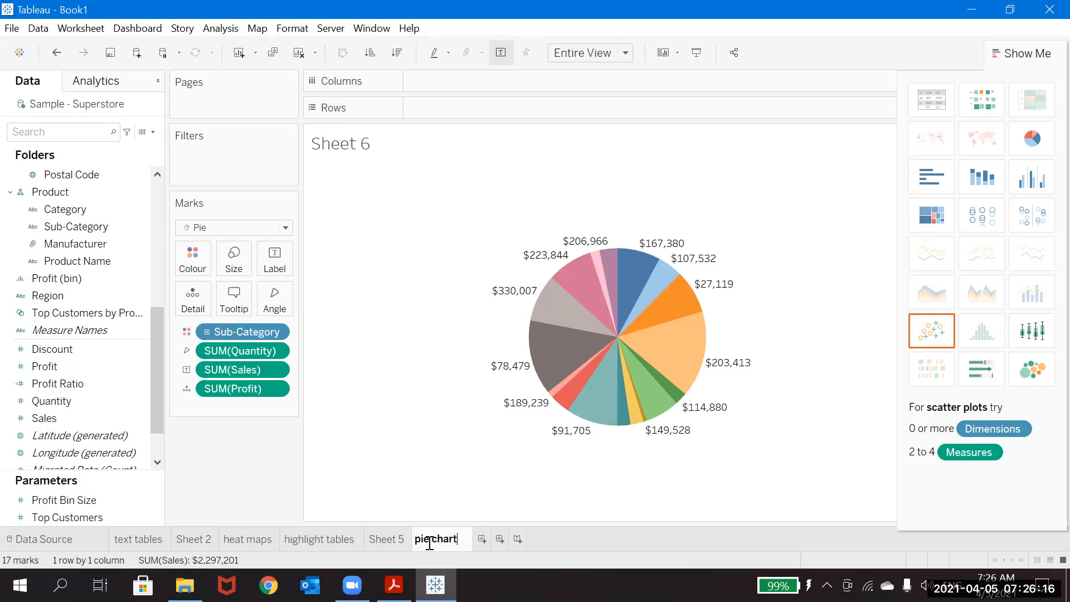
pyautogui.press('Return')
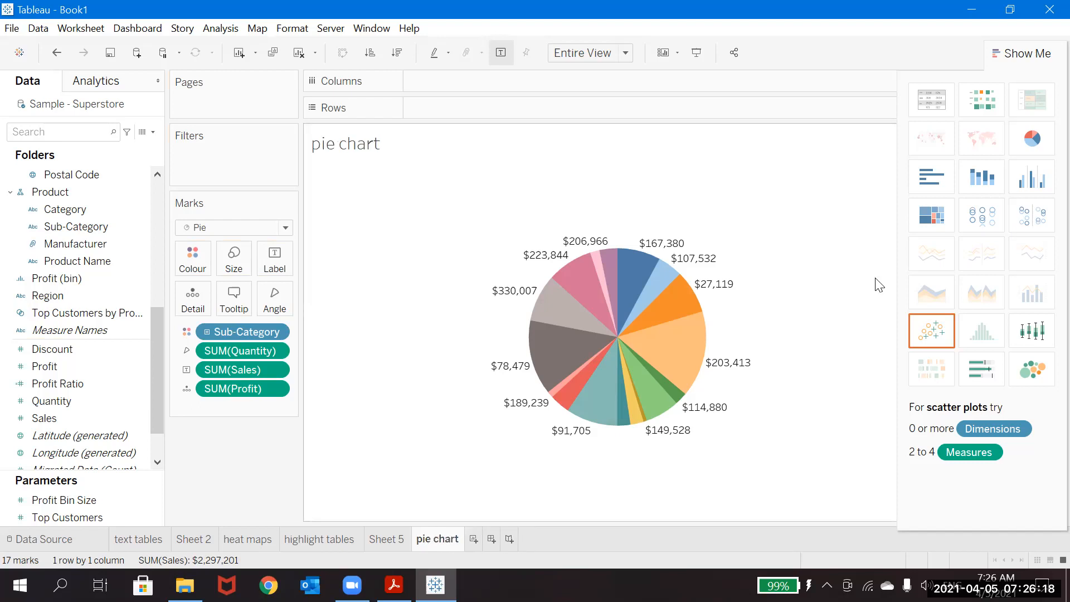
# Add a new worksheet and place Sales on Rows.
pyautogui.click(473, 538)
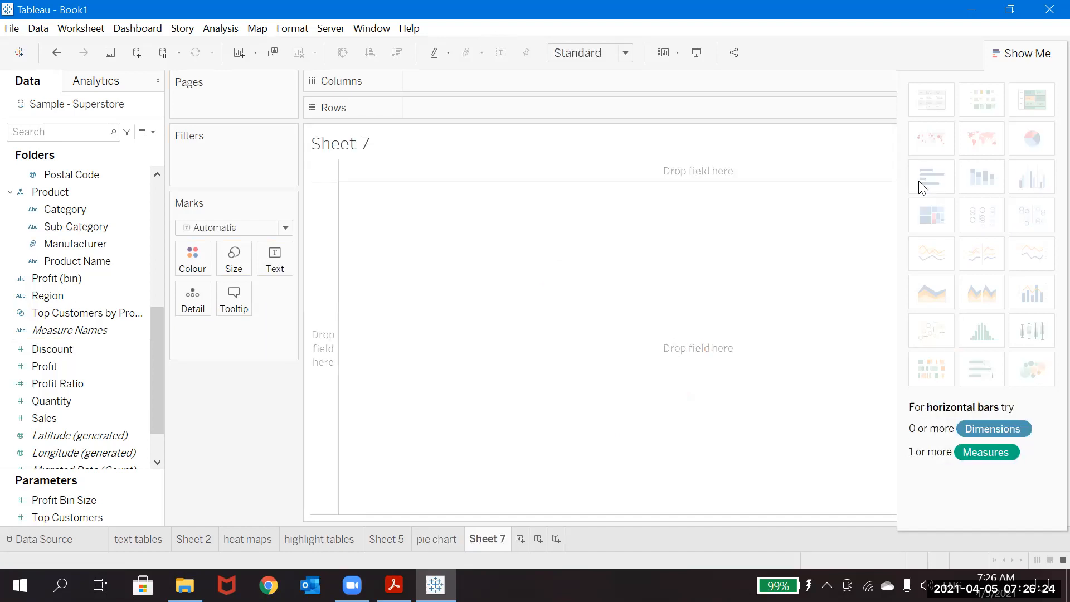
pyautogui.click(5, 352)
pyautogui.click(78, 401)
pyautogui.click(76, 422)
pyautogui.moveTo(76, 422)
pyautogui.mouseDown()
pyautogui.moveTo(448, 139)
pyautogui.moveTo(460, 101)
pyautogui.mouseUp()
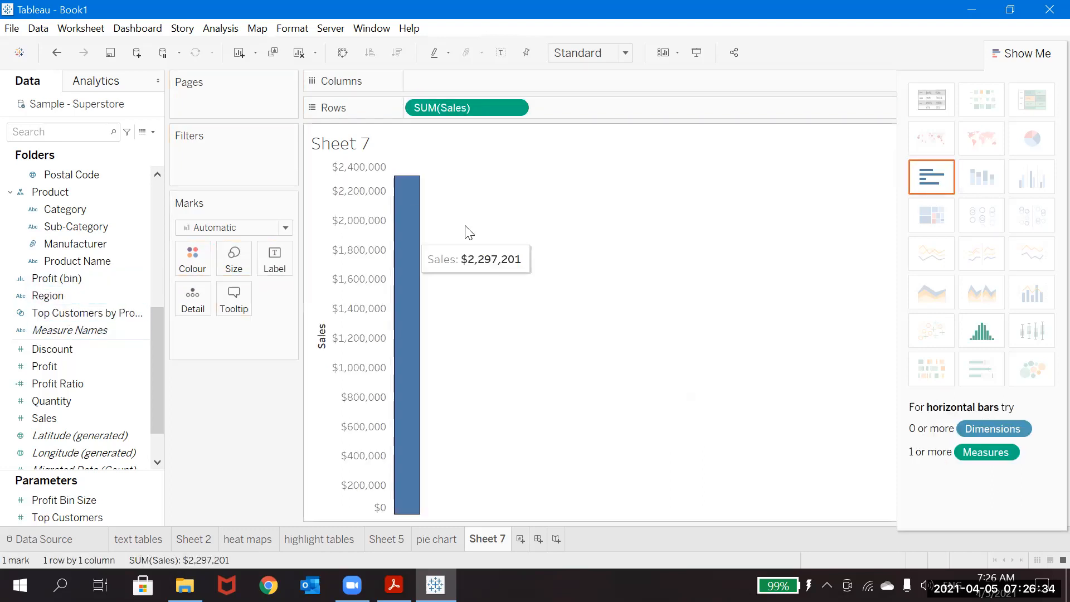
# Add Region to Rows before Sales, convert the view to horizontal bars and close the Show Me gallery.
pyautogui.click(63, 296)
pyautogui.moveTo(62, 297); pyautogui.dragTo(587, 106)
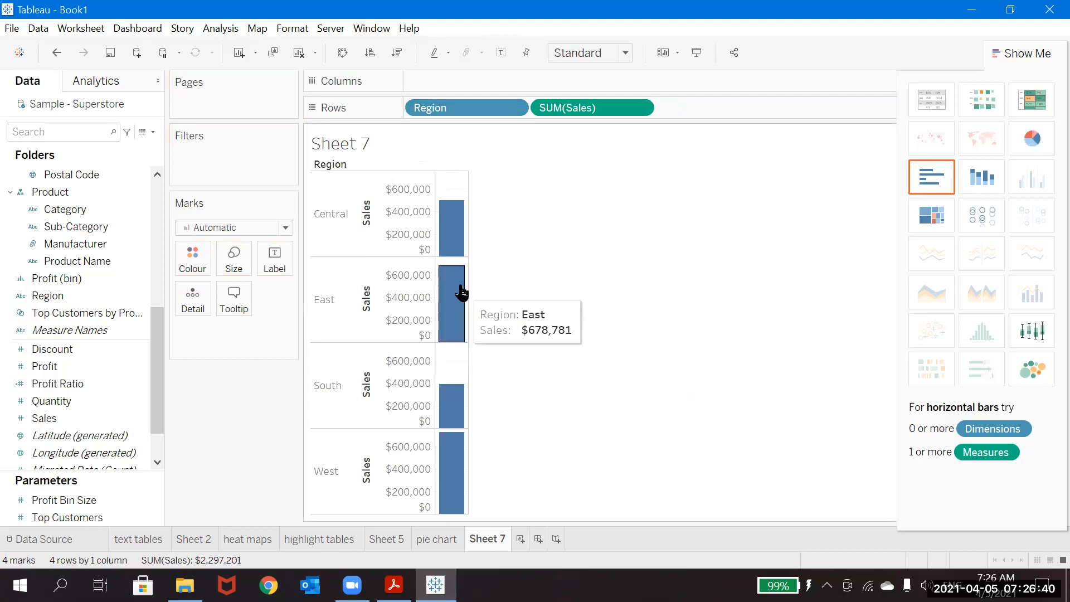
pyautogui.click(947, 177)
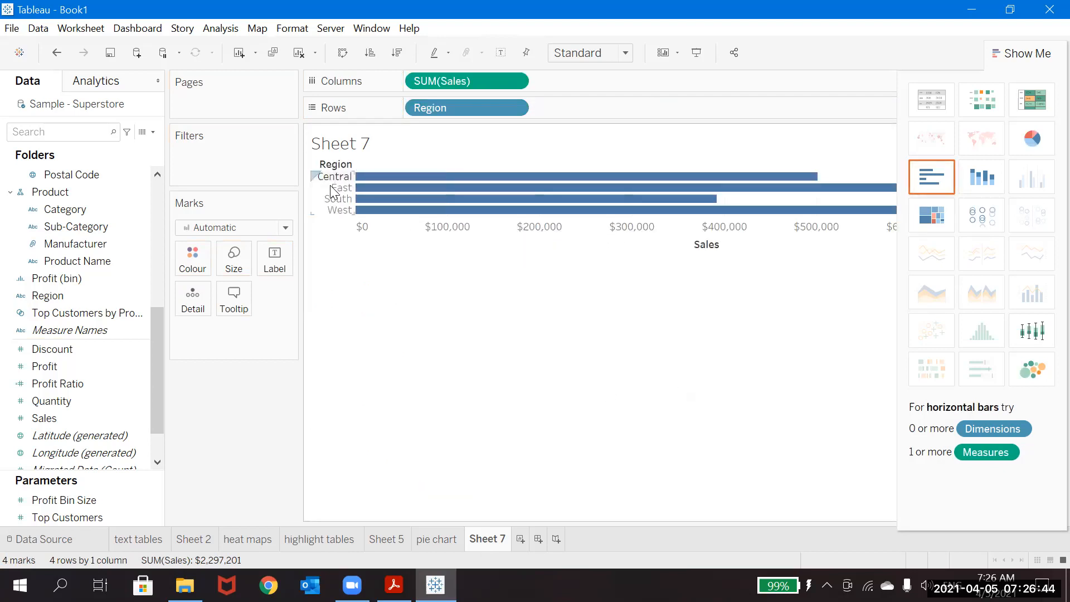
pyautogui.click(1023, 54)
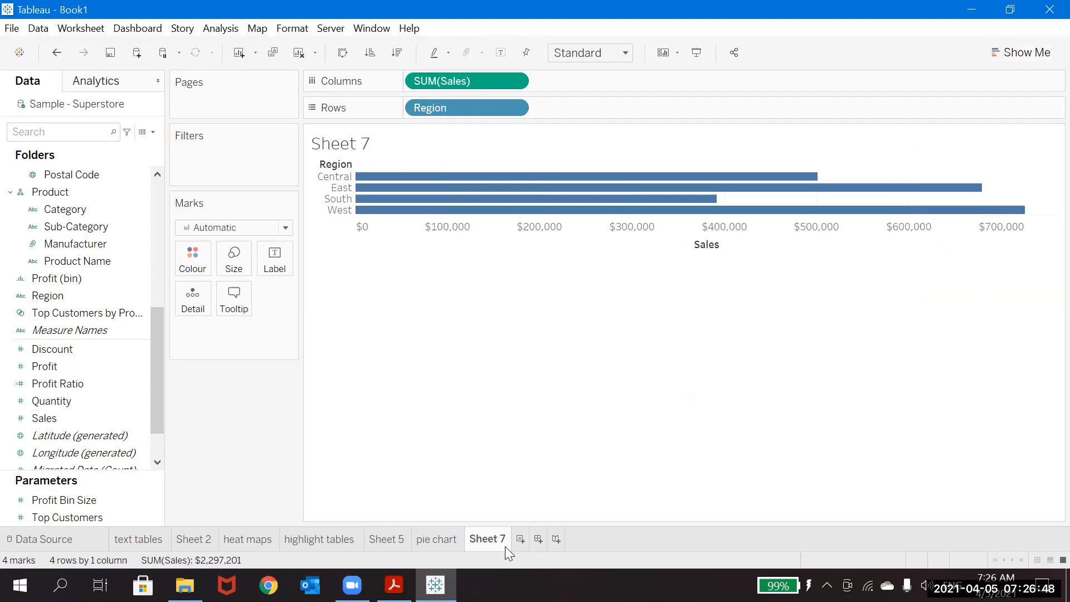
# On another new worksheet, place Category on Rows and Sales on Columns, and swap them to get vertical bars.
pyautogui.click(520, 540)
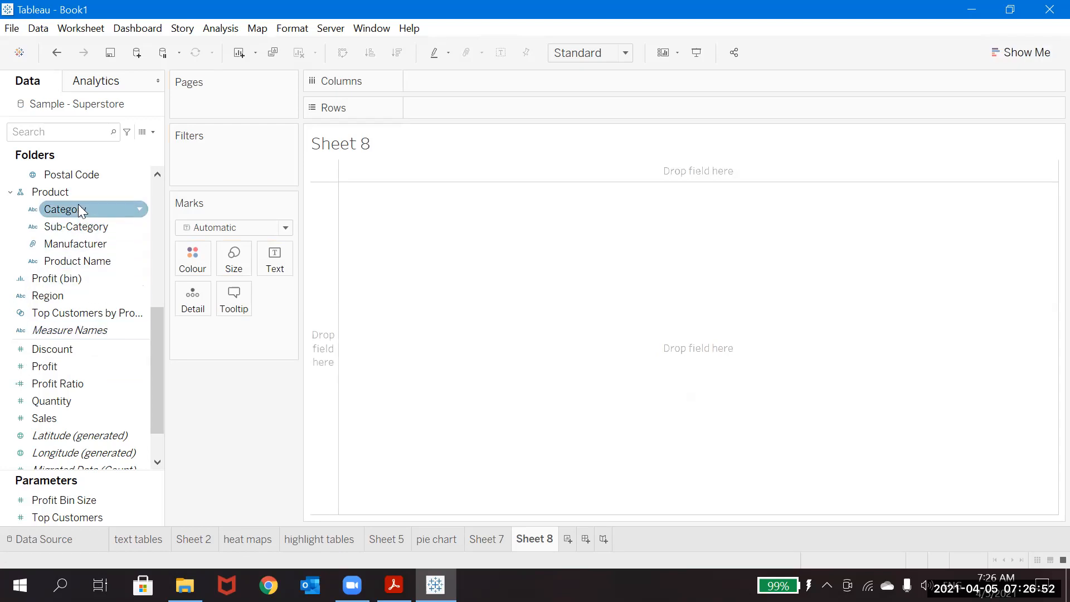
pyautogui.moveTo(80, 210)
pyautogui.mouseDown()
pyautogui.moveTo(390, 103)
pyautogui.moveTo(433, 106)
pyautogui.mouseUp()
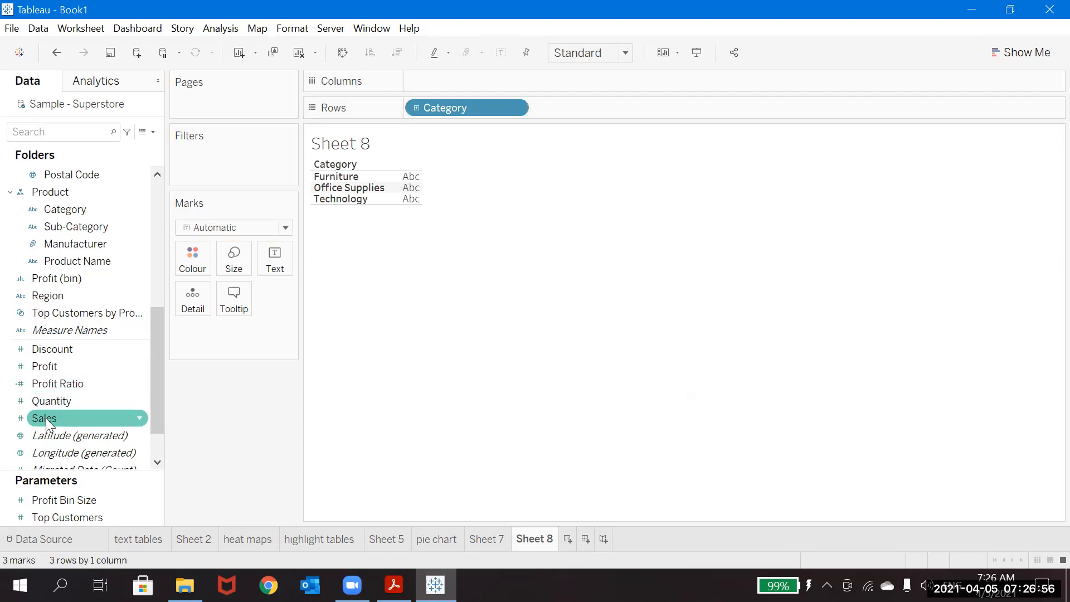
pyautogui.moveTo(48, 422)
pyautogui.mouseDown()
pyautogui.moveTo(370, 106)
pyautogui.moveTo(422, 84)
pyautogui.mouseUp()
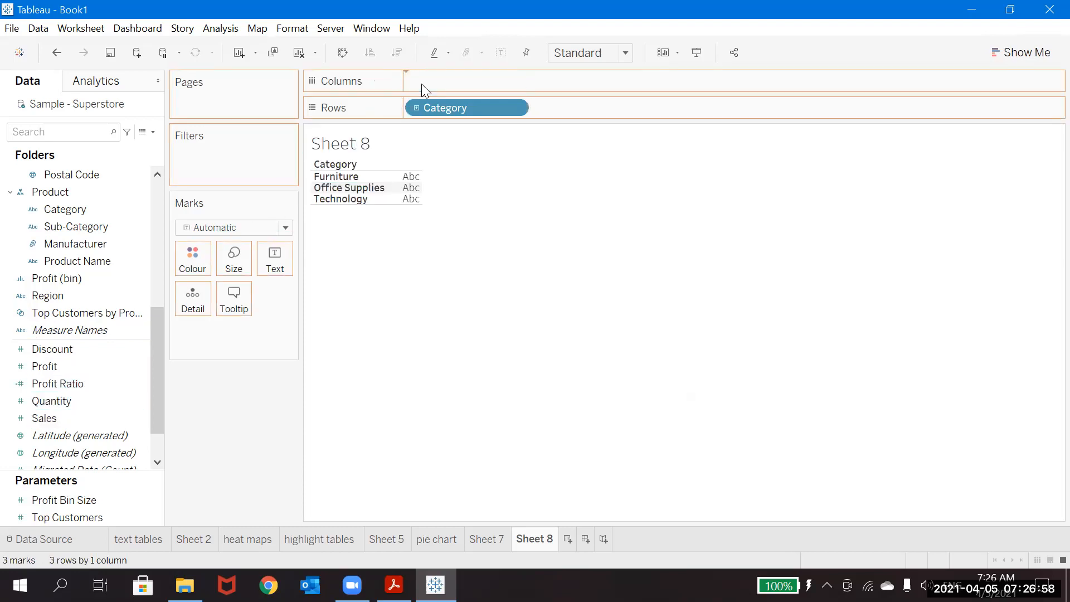
pyautogui.click(345, 61)
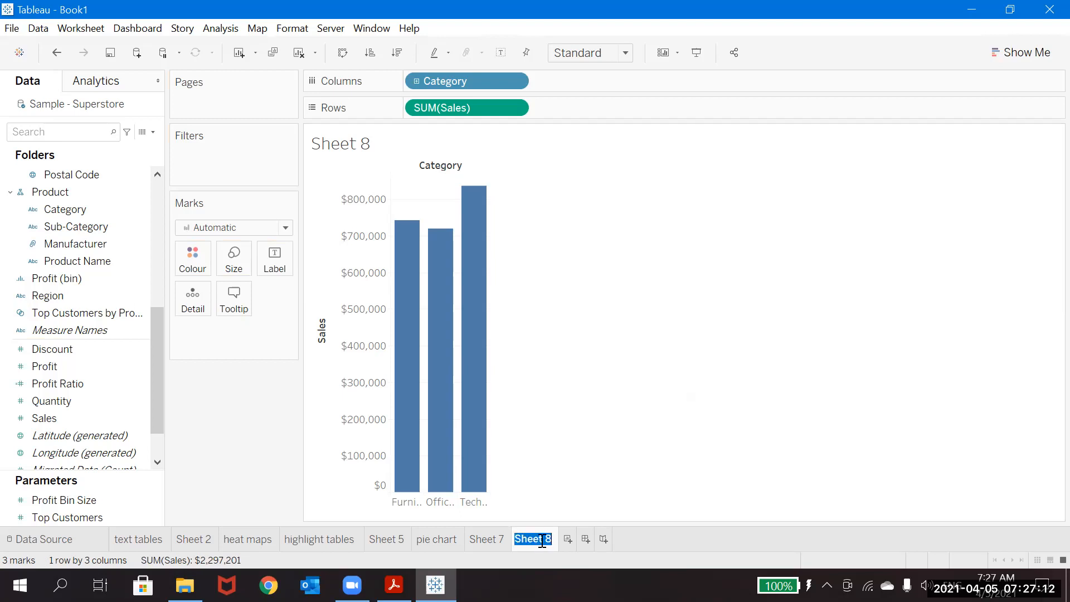
# Rename the Sheet 8 worksheet as bar chart and open the Show Me gallery.
pyautogui.write('bar chart')
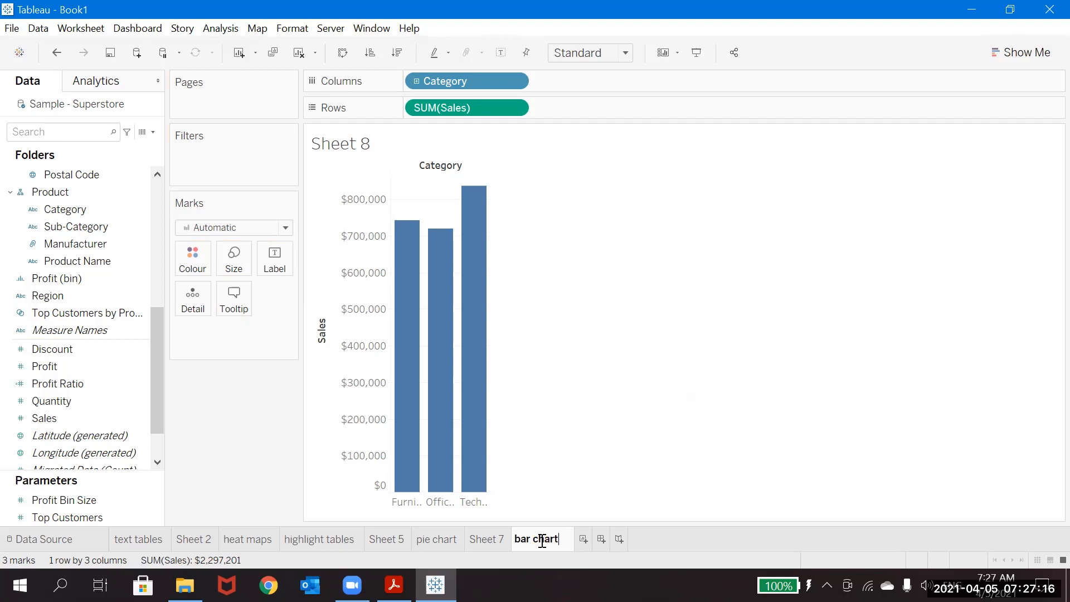
pyautogui.click(649, 498)
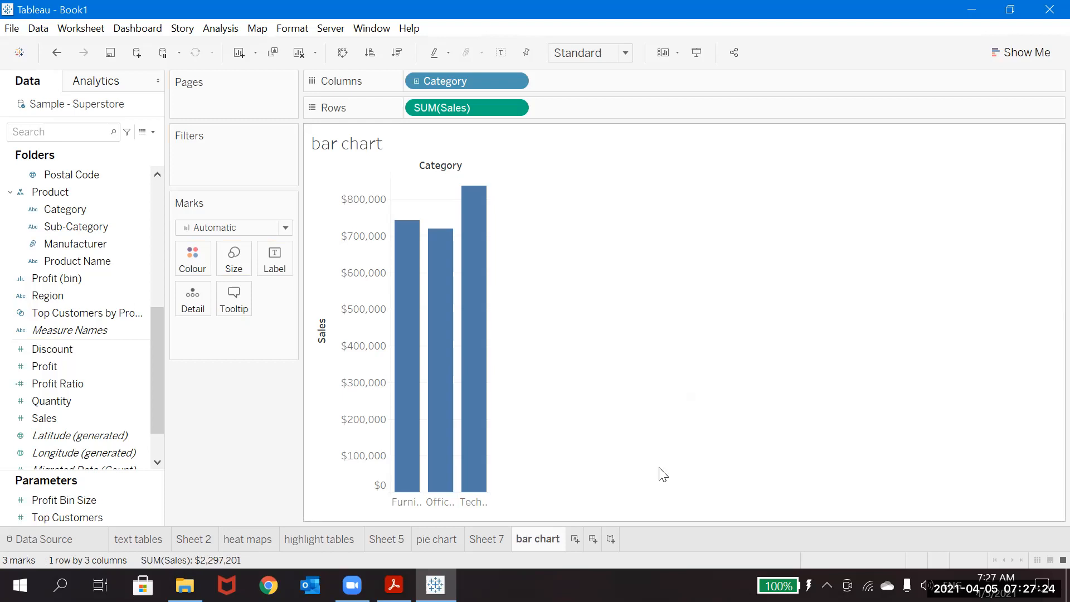
pyautogui.click(1023, 52)
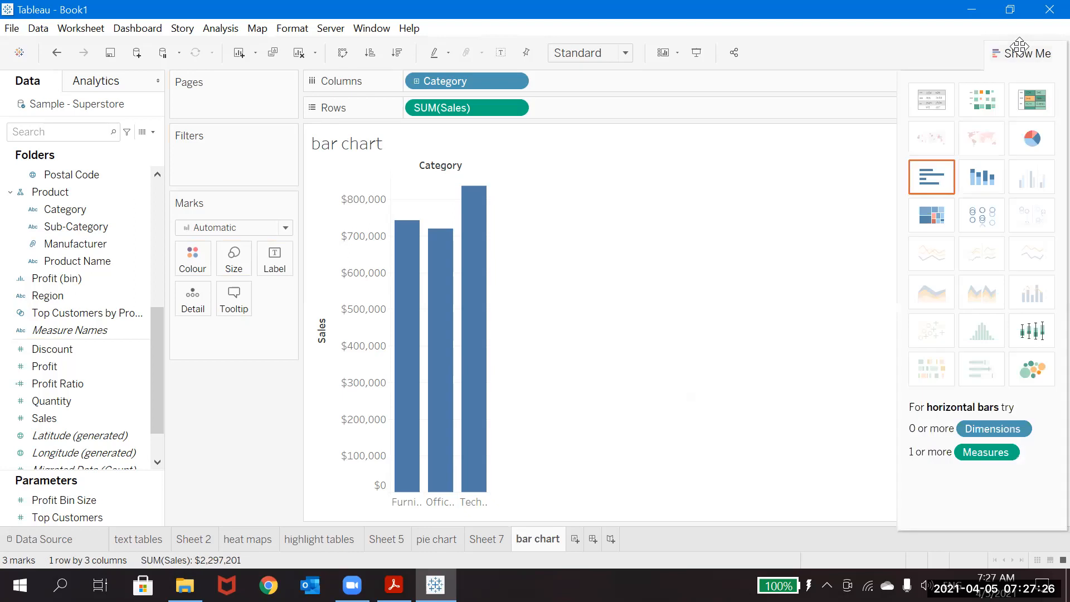
pyautogui.click(989, 188)
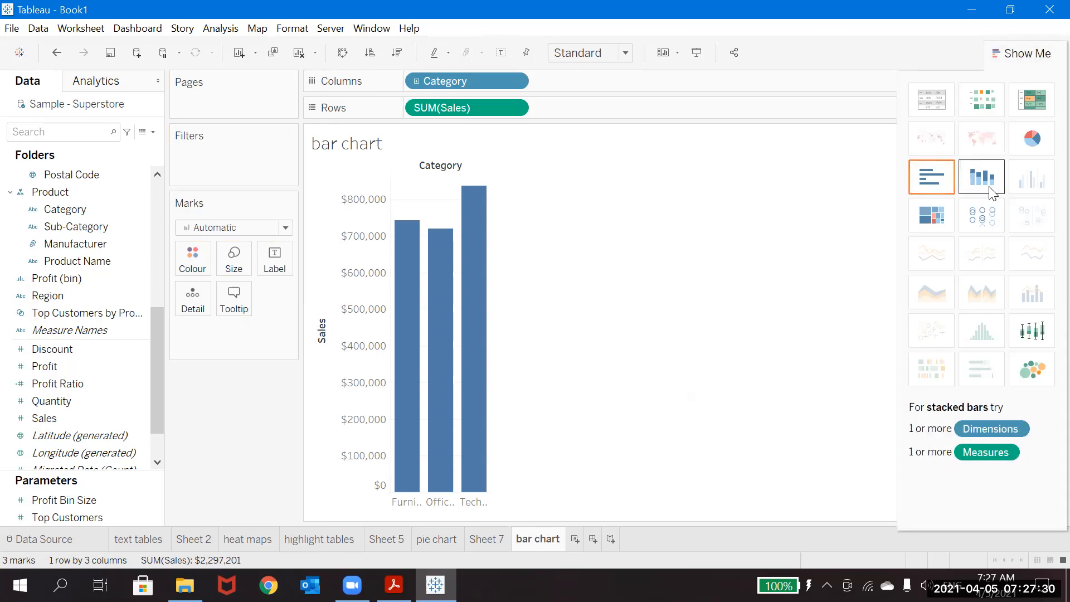
# Duplicate the bar chart worksheet and turn the copy into stacked bars with Region on Columns.
pyautogui.rightClick(543, 540)
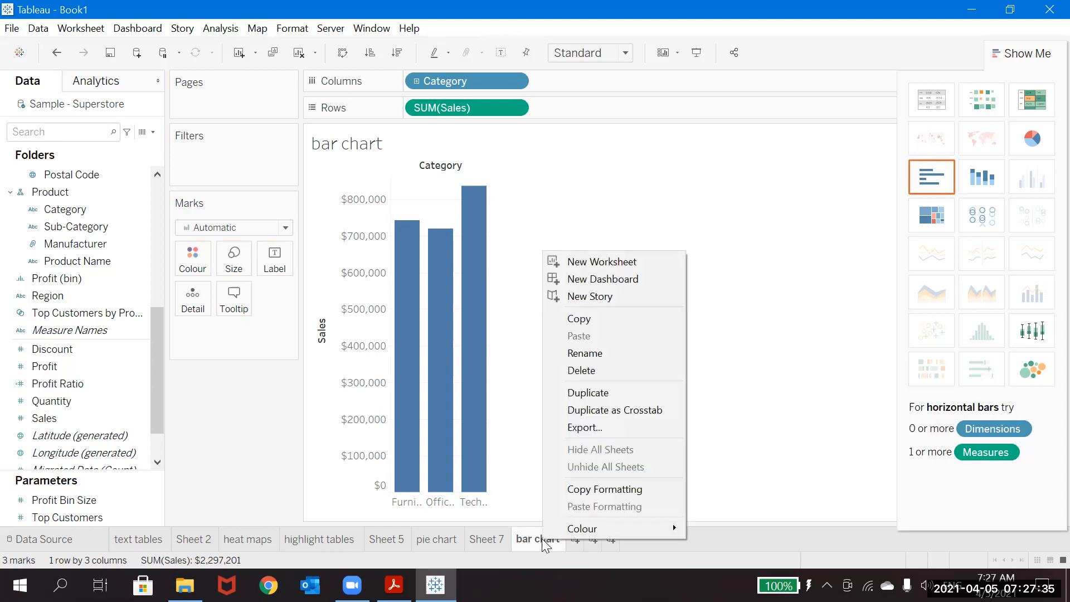
pyautogui.click(611, 392)
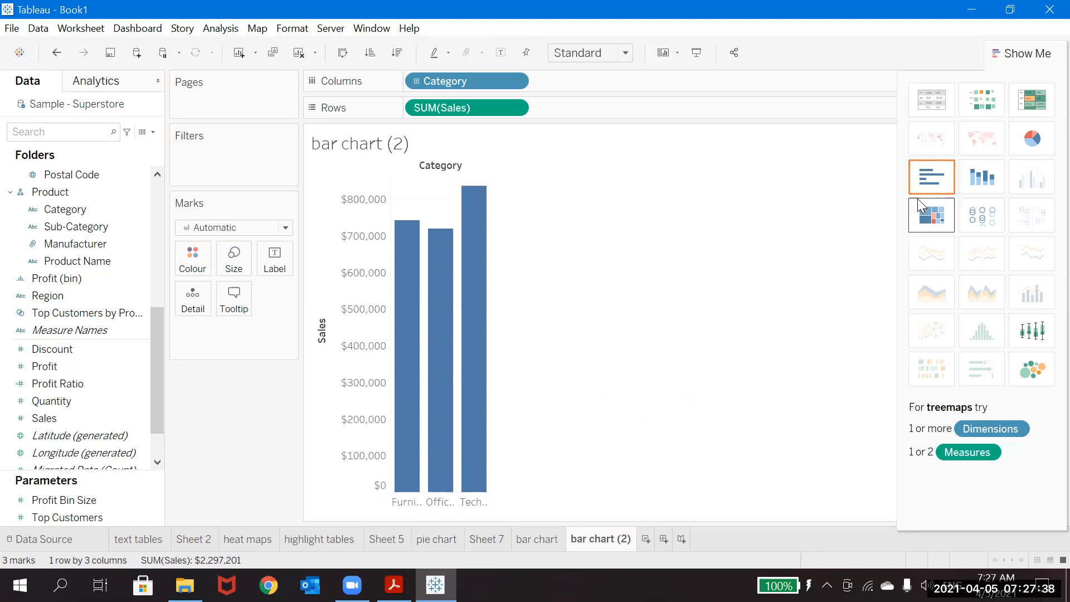
pyautogui.click(992, 183)
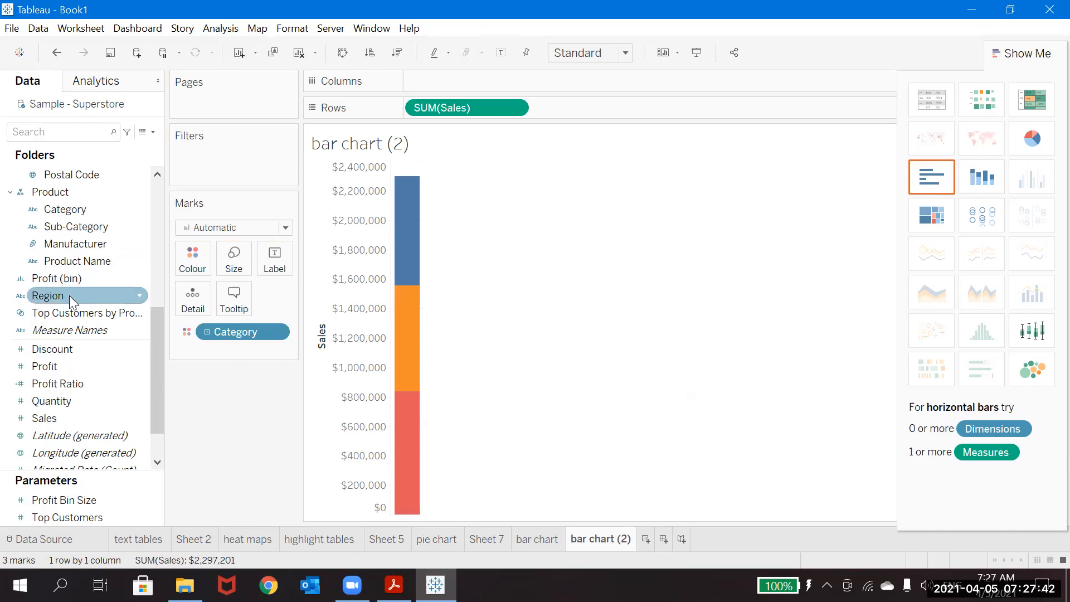
pyautogui.moveTo(69, 295); pyautogui.dragTo(454, 82)
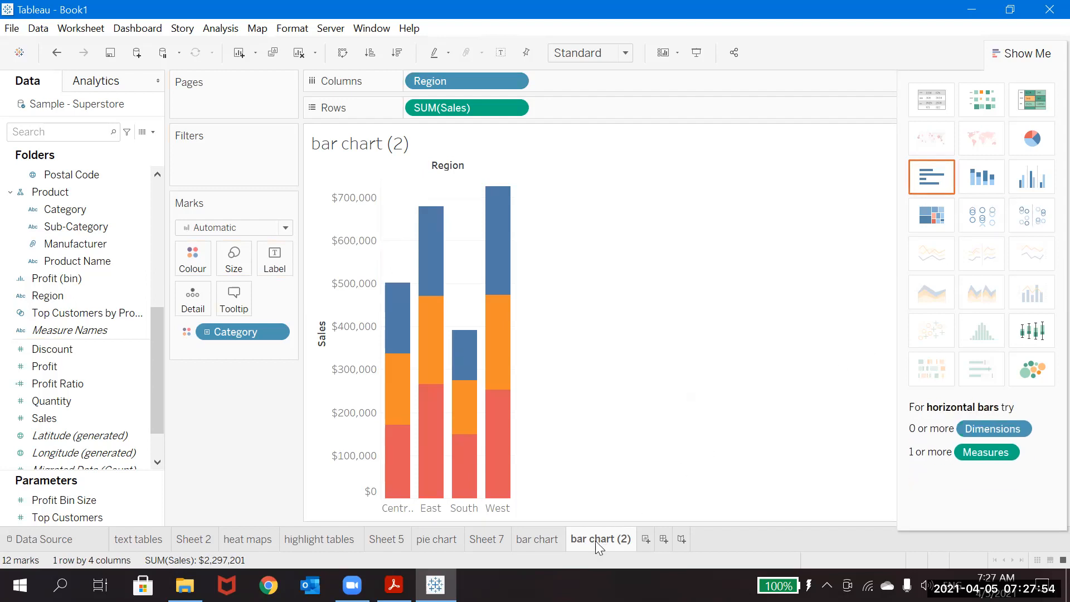
# Rename the duplicated bar chart worksheet as stack bar.
pyautogui.write('stacj')
pyautogui.press('BackSpace')
pyautogui.write('k bar')
pyautogui.press('Return')
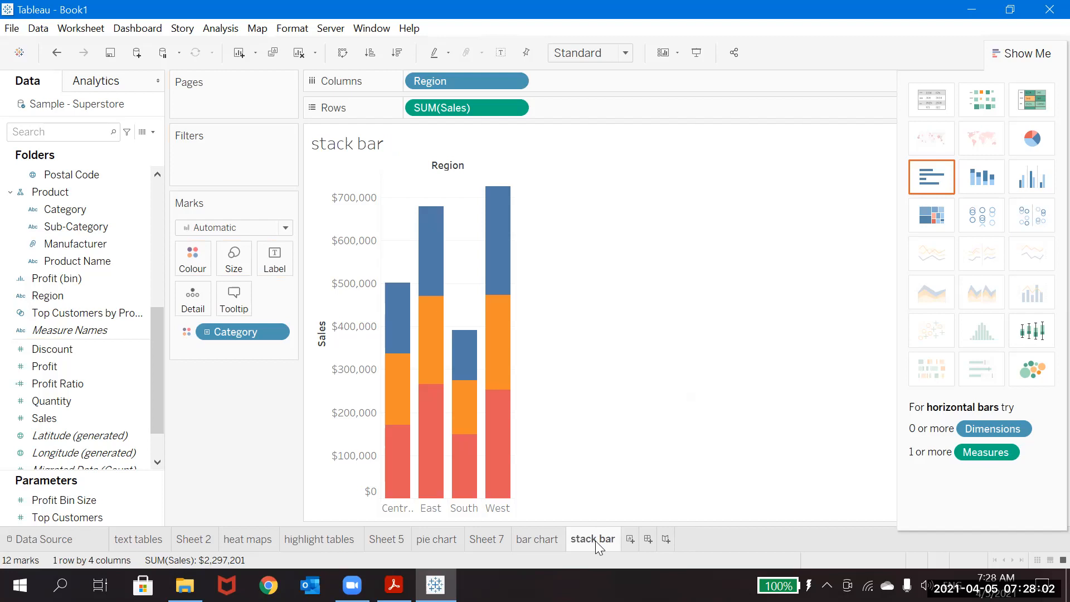
# On a new worksheet, build stacked bars with Sales on Rows, Region on Colour and Category on Columns.
pyautogui.click(630, 543)
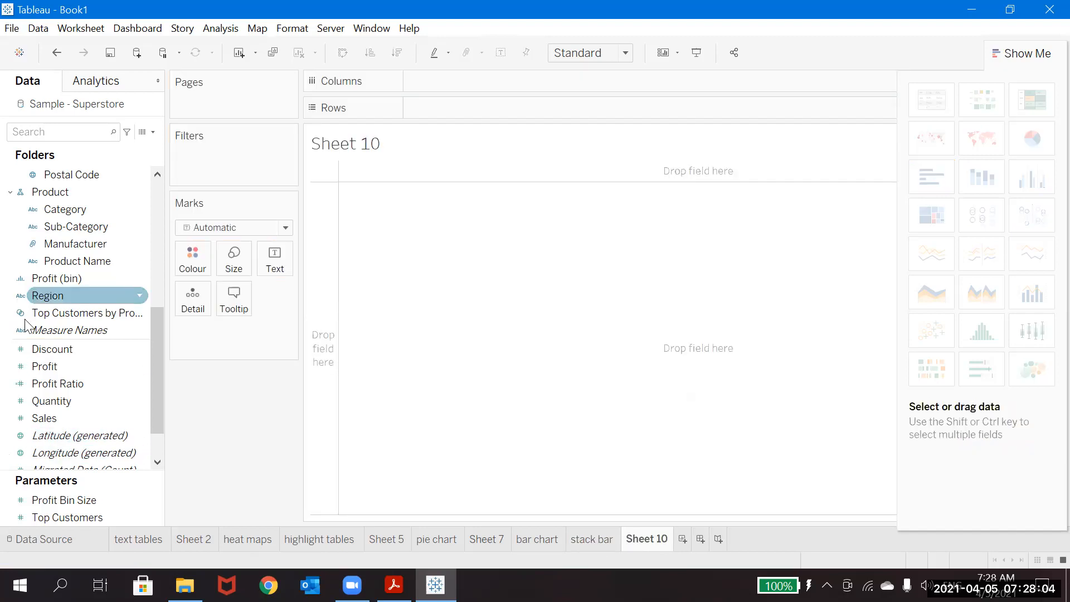
pyautogui.moveTo(73, 412)
pyautogui.mouseDown()
pyautogui.moveTo(494, 175)
pyautogui.moveTo(500, 109)
pyautogui.mouseUp()
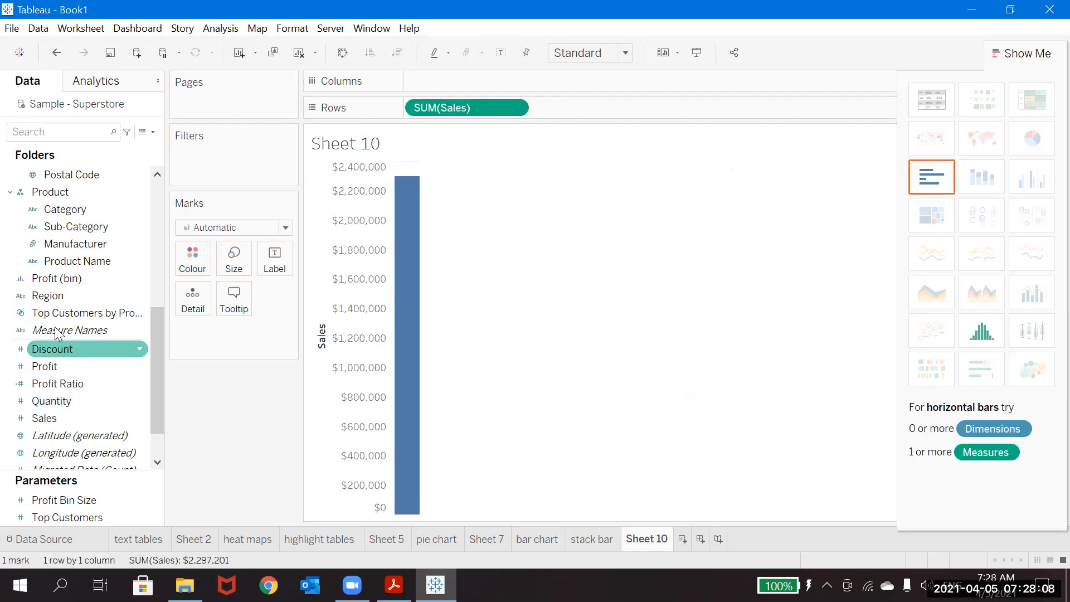
pyautogui.moveTo(47, 293); pyautogui.dragTo(192, 259)
pyautogui.click(68, 208)
pyautogui.moveTo(68, 208); pyautogui.dragTo(483, 77)
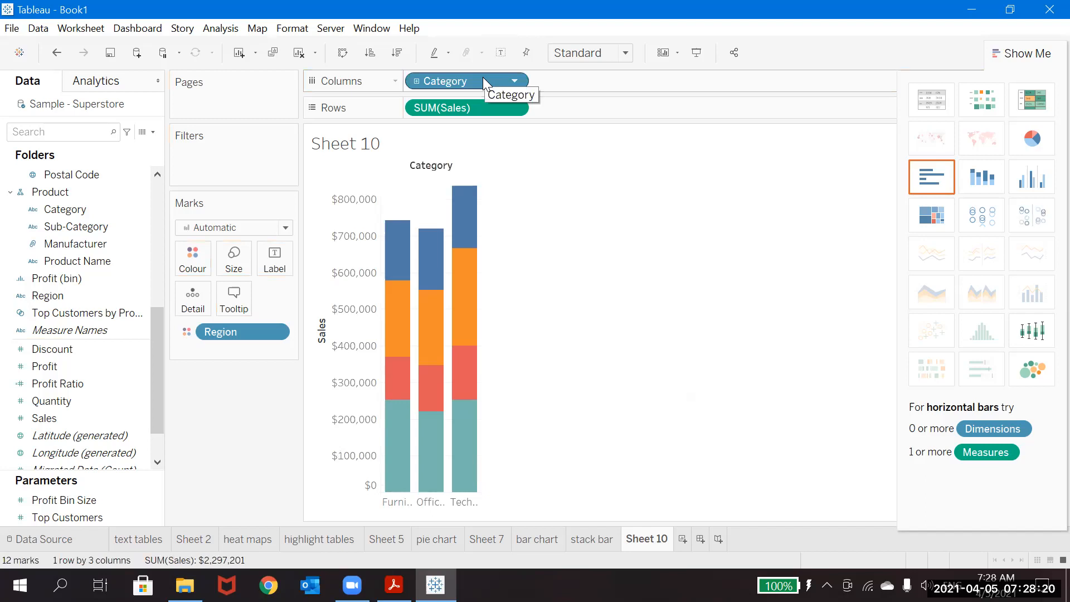
# Show the caption on Sheet 10 and add another new worksheet.
pyautogui.click(85, 29)
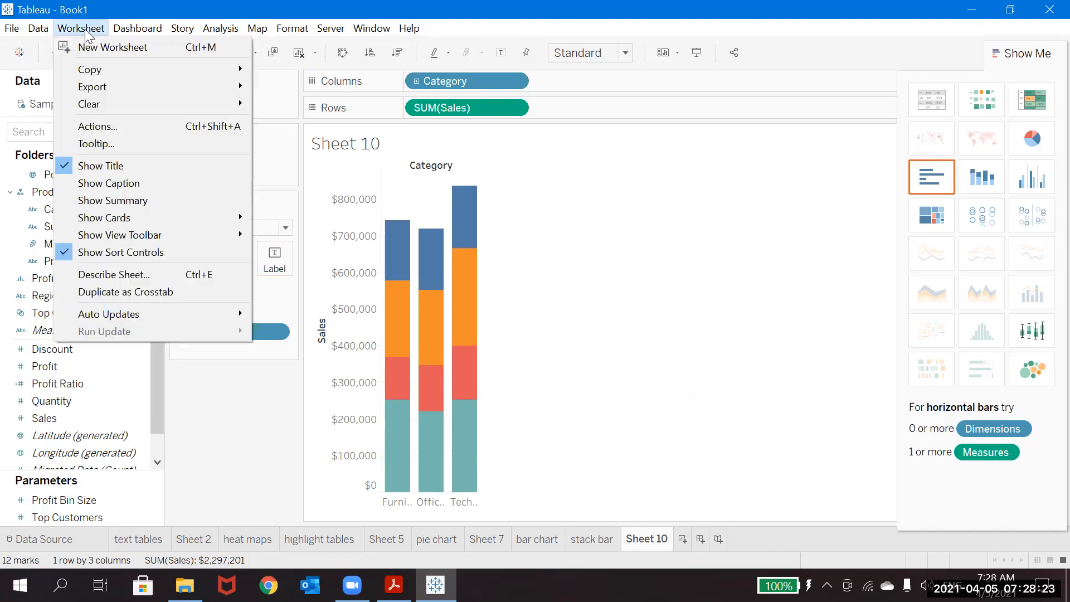
pyautogui.click(102, 186)
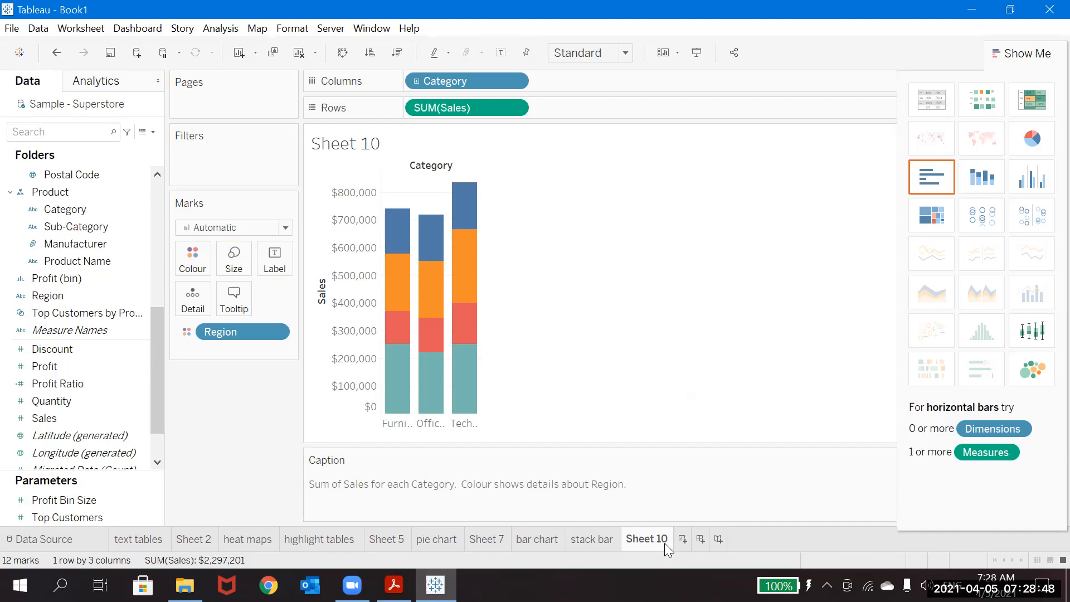
pyautogui.click(679, 543)
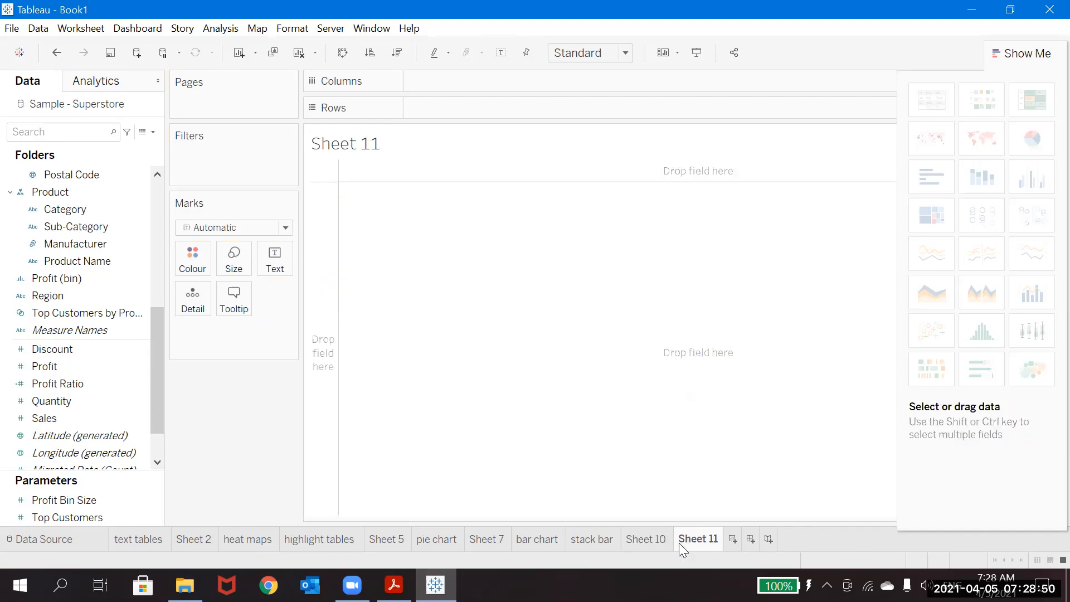
# Duplicate Sheet 10 and convert the copy to side-by-side bars.
pyautogui.click(645, 543)
pyautogui.rightClick(644, 543)
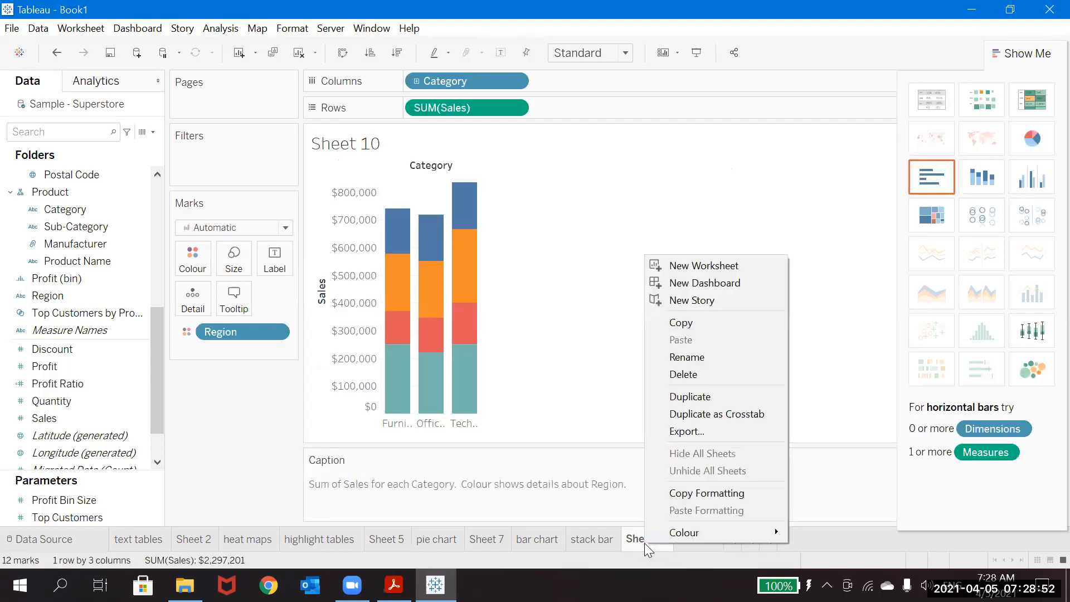
pyautogui.click(693, 398)
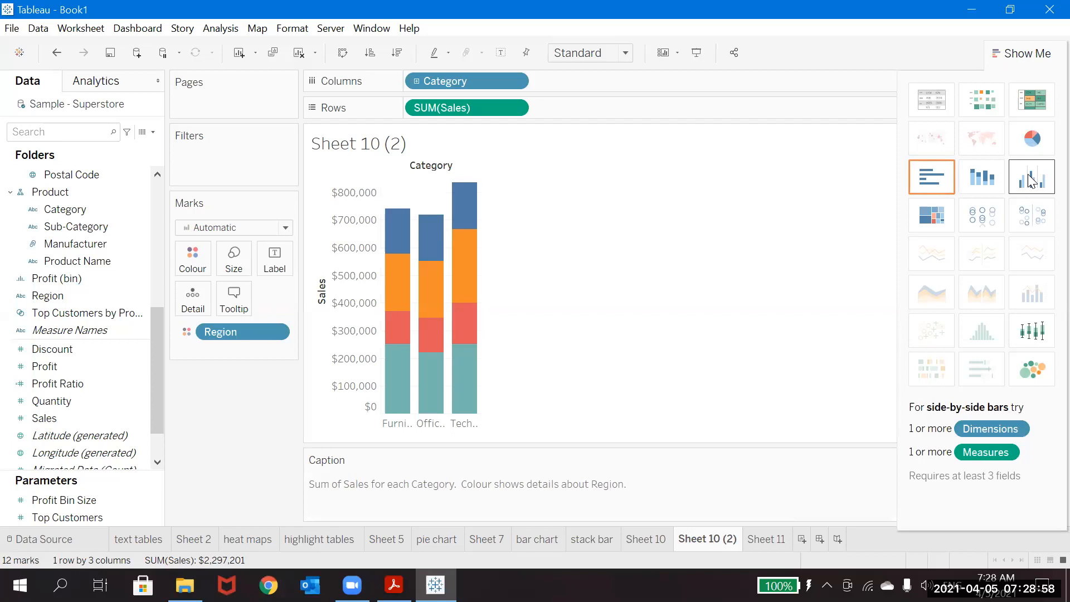
pyautogui.click(1032, 181)
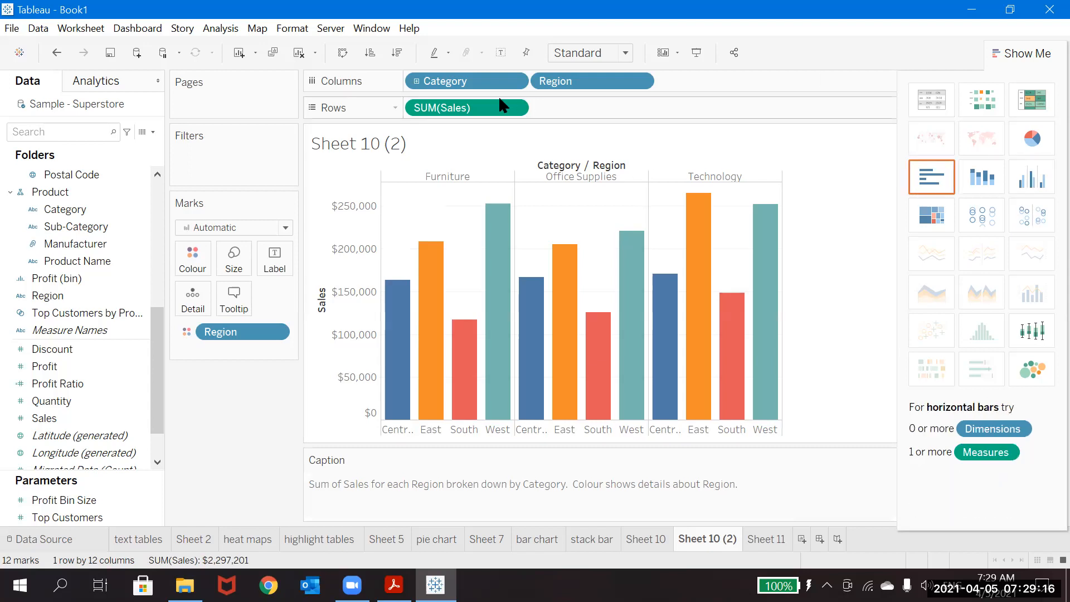
# Try placing Region ahead of Category on Columns, and restore the original field order.
pyautogui.moveTo(468, 81); pyautogui.dragTo(729, 84)
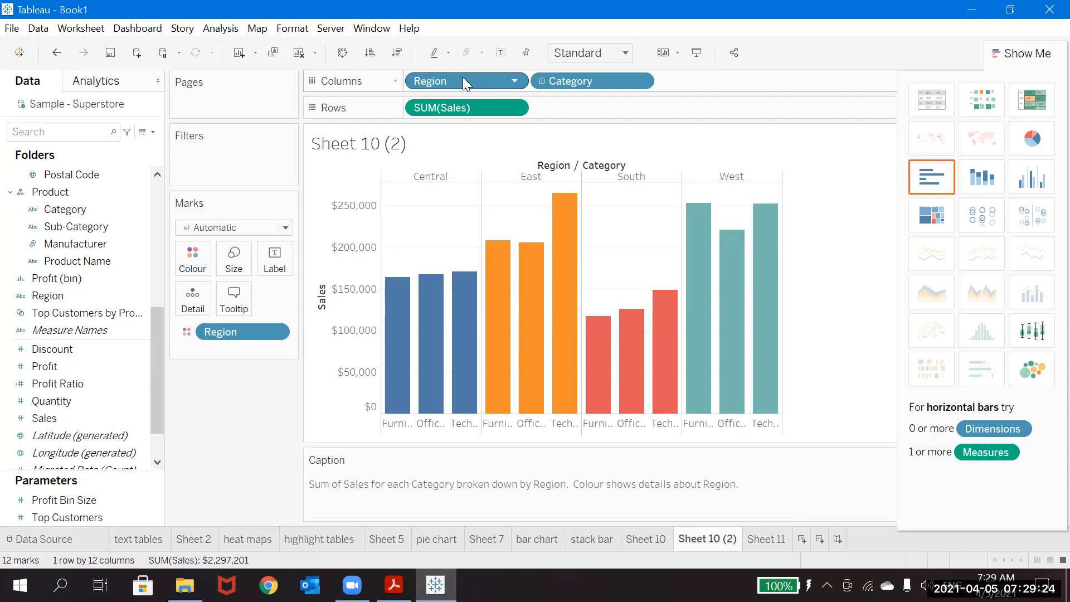
pyautogui.moveTo(462, 77); pyautogui.dragTo(709, 87)
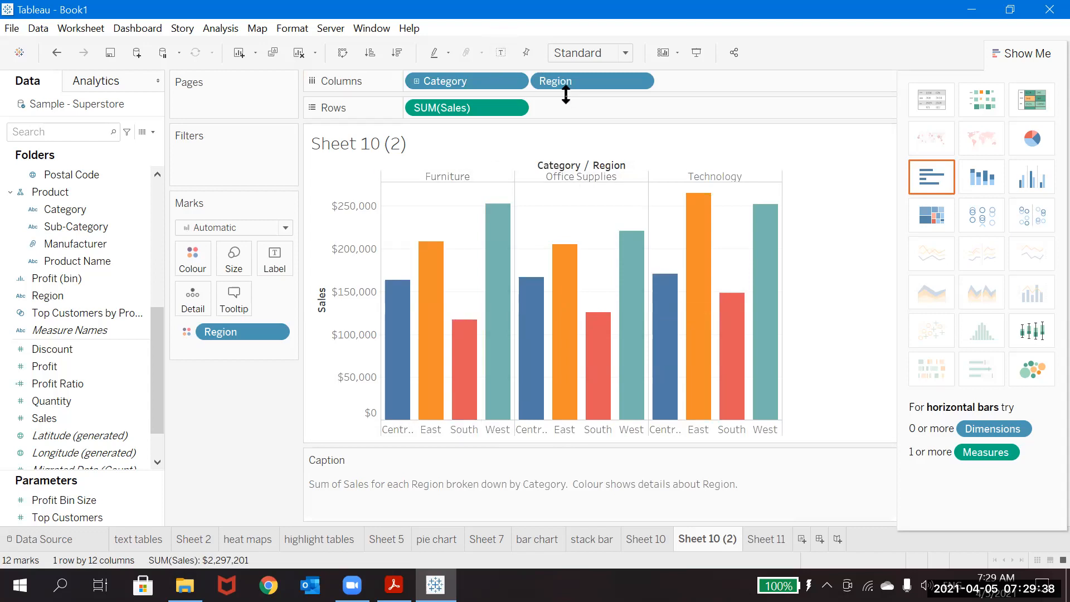
# Try removing Region from Columns and from Colour on the side-by-side bars, undoing each removal.
pyautogui.moveTo(570, 85); pyautogui.dragTo(606, 26)
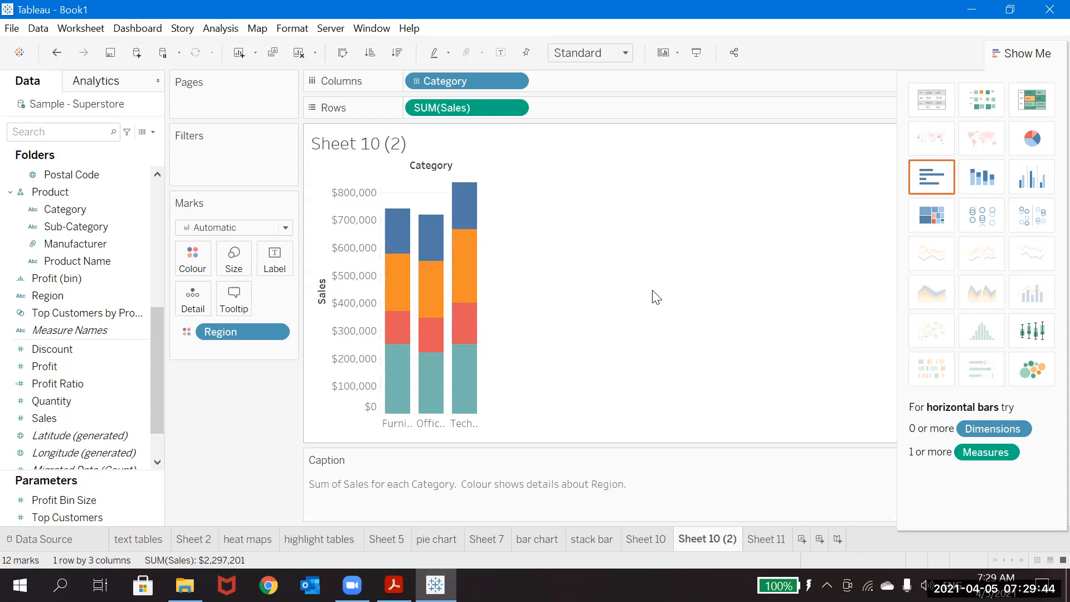
pyautogui.hotkey('ctrl', 'z')
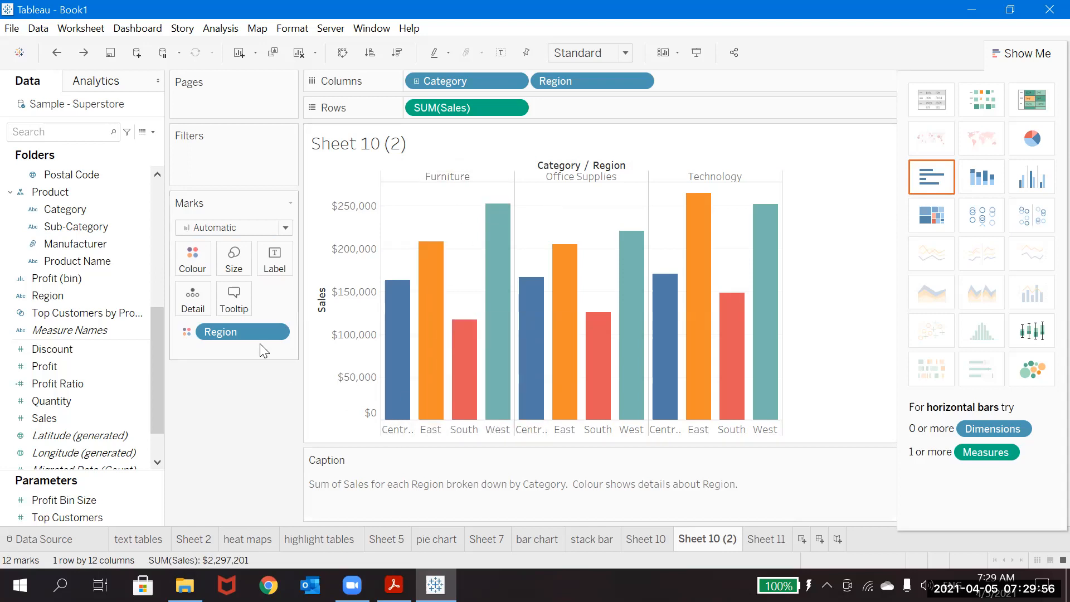
pyautogui.moveTo(248, 333); pyautogui.dragTo(203, 386)
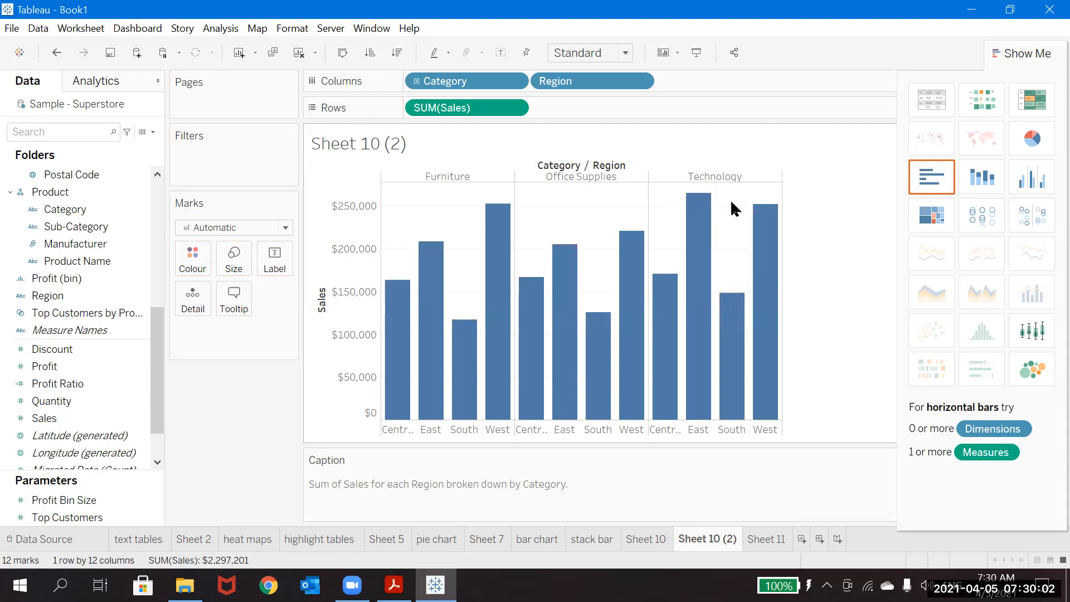
pyautogui.hotkey('ctrl', 'z')
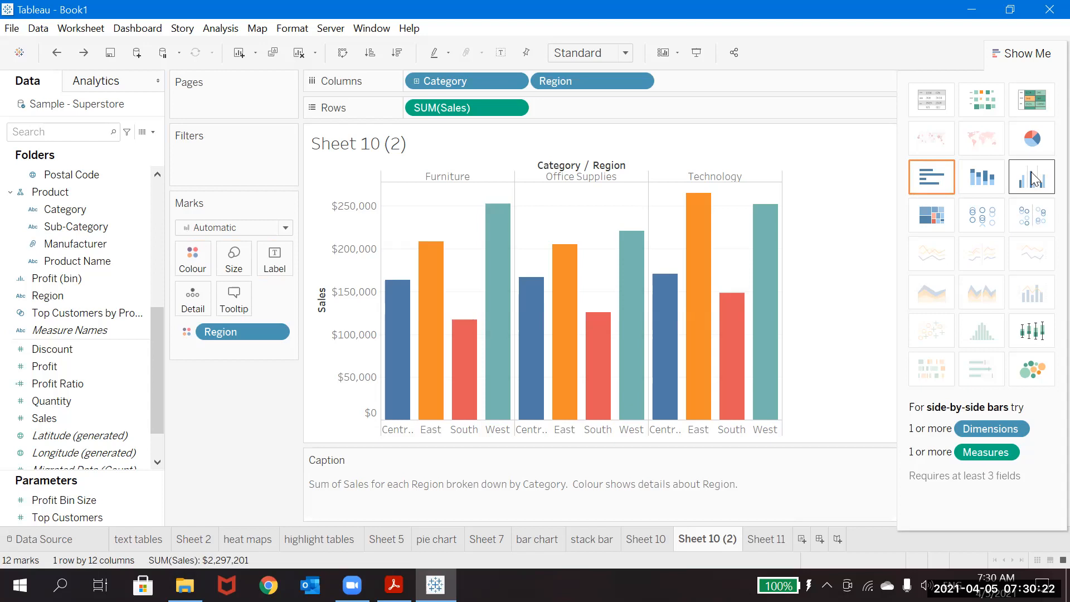
# On Sheet 11, place Category on Columns with Sales and Profit on Rows, and convert the view to side-by-side bars.
pyautogui.click(764, 538)
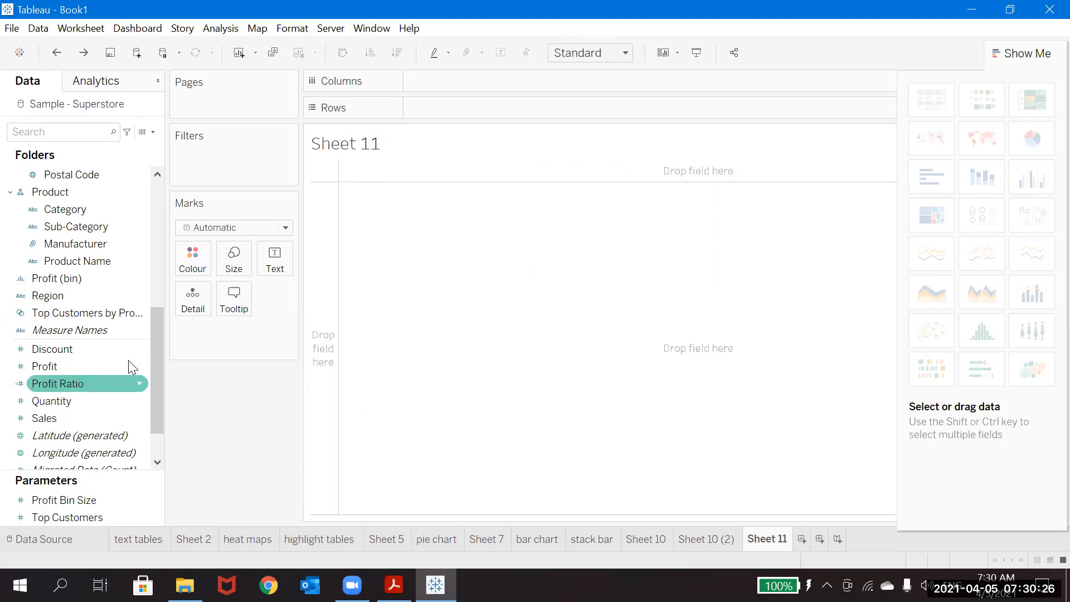
pyautogui.click(81, 209)
pyautogui.moveTo(228, 117); pyautogui.dragTo(449, 81)
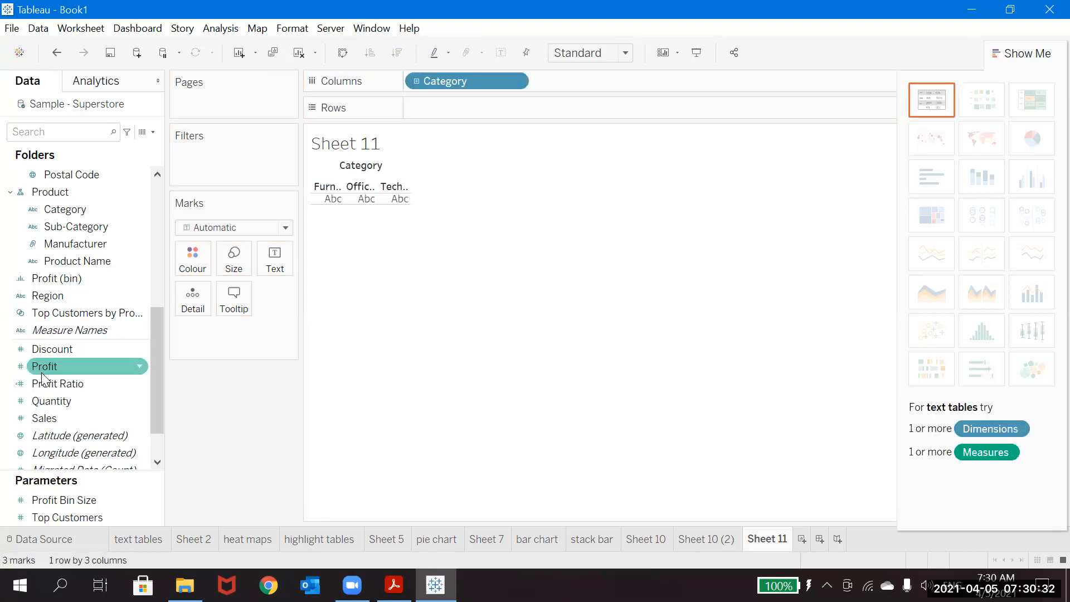
pyautogui.moveTo(52, 418); pyautogui.dragTo(461, 107)
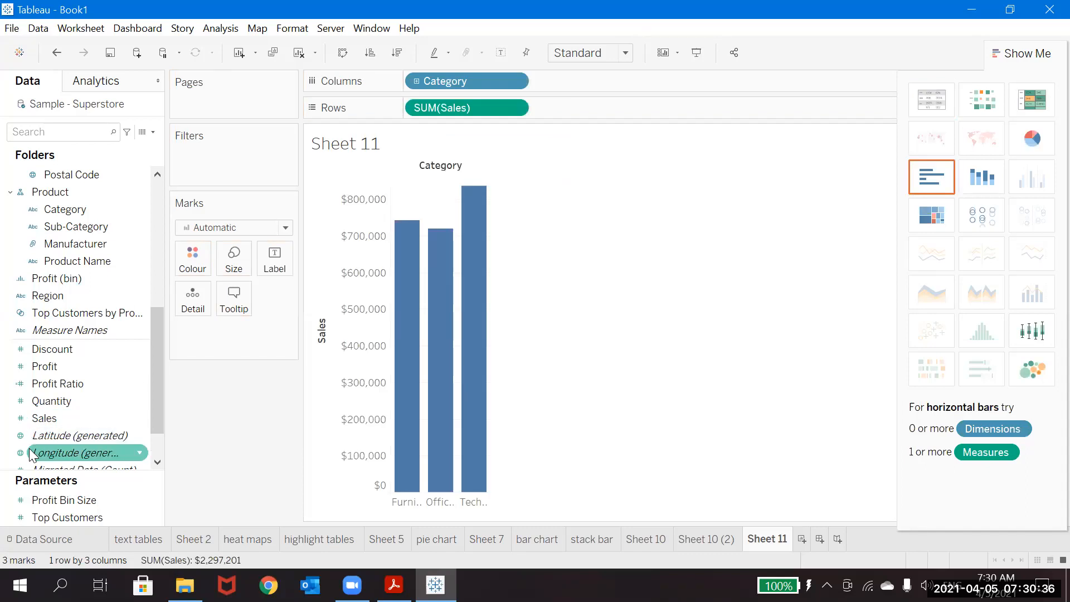
pyautogui.click(67, 365)
pyautogui.moveTo(67, 365)
pyautogui.mouseDown()
pyautogui.moveTo(602, 79)
pyautogui.moveTo(597, 108)
pyautogui.mouseUp()
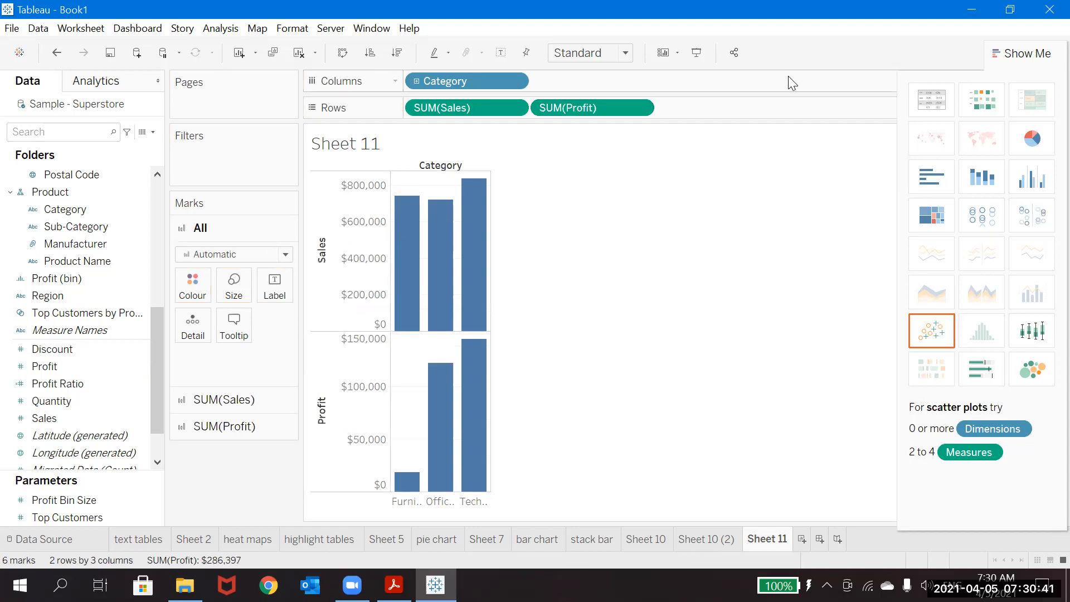
pyautogui.click(1028, 180)
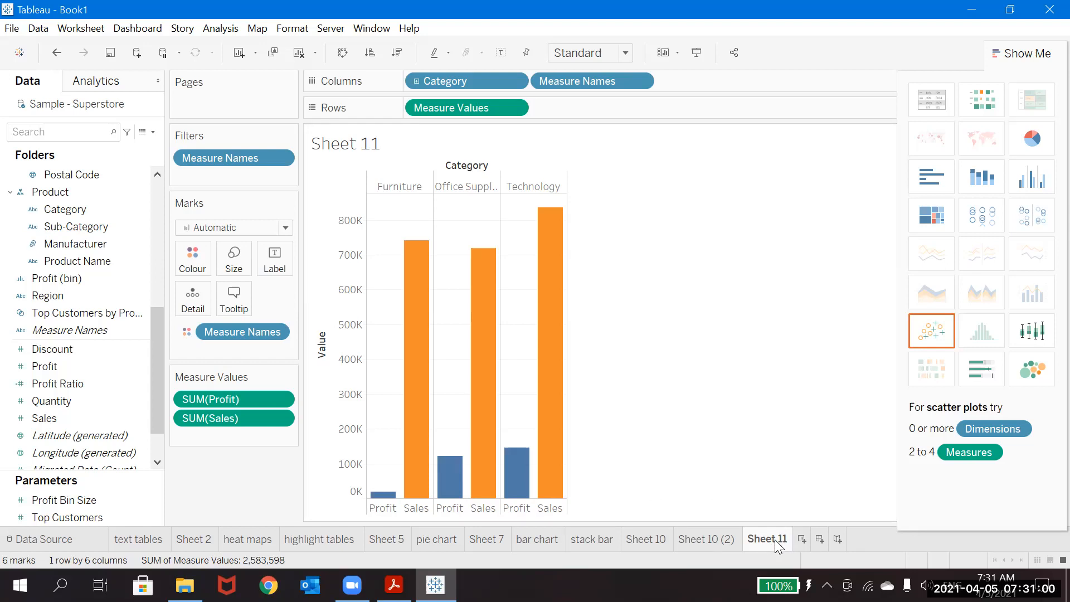
# Rename the Sheet 11 worksheet as side by side bar and add a new worksheet.
pyautogui.moveTo(774, 539)
pyautogui.write('side by b')
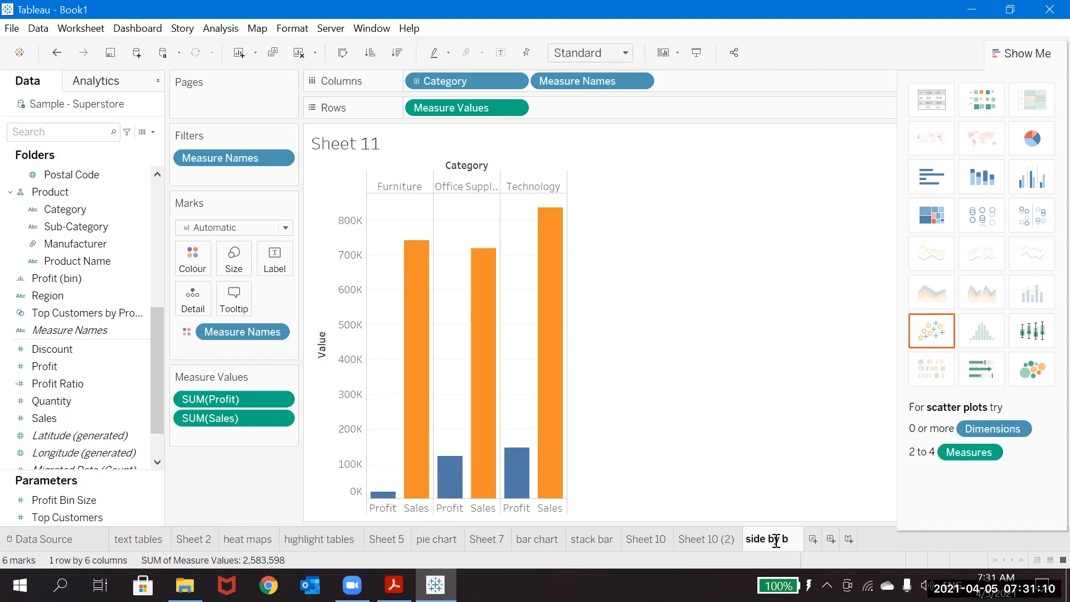
pyautogui.press('BackSpace')
pyautogui.press('BackSpace')
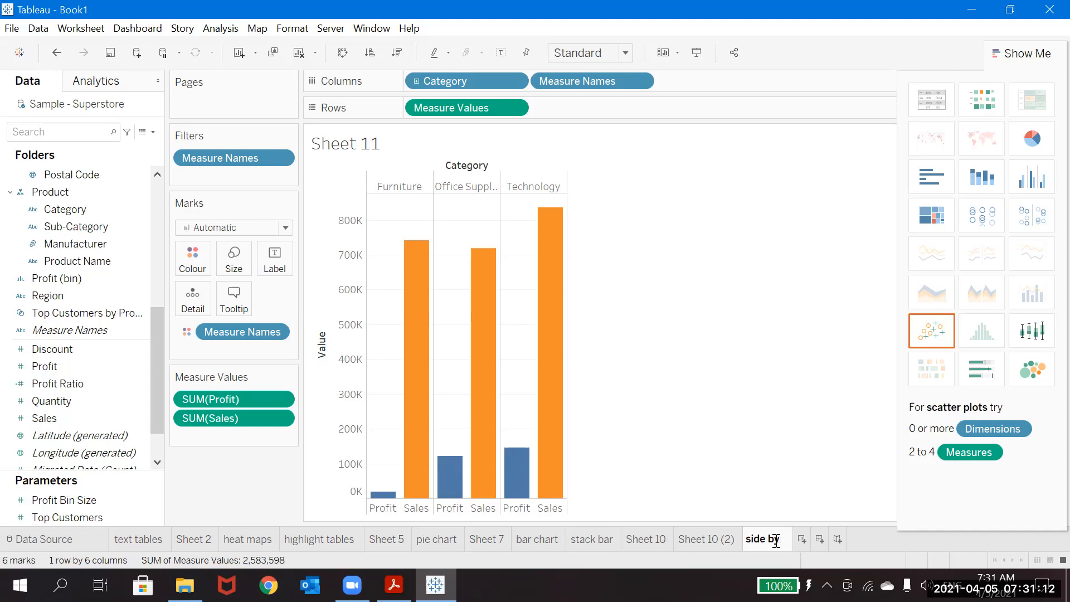
pyautogui.write('side ')
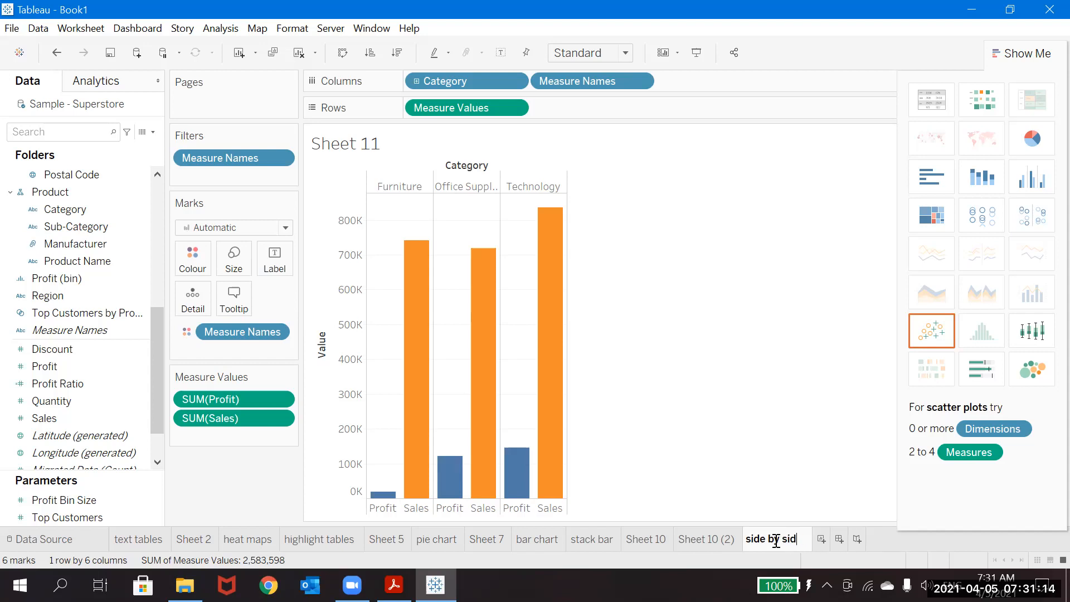
pyautogui.write('b')
pyautogui.write('ar')
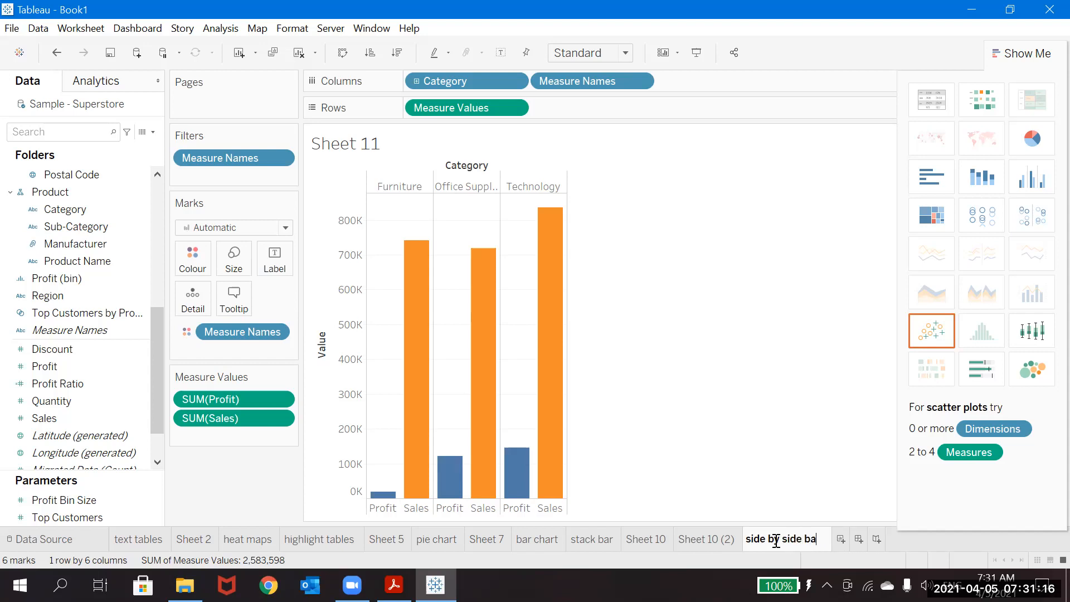
pyautogui.press('Return')
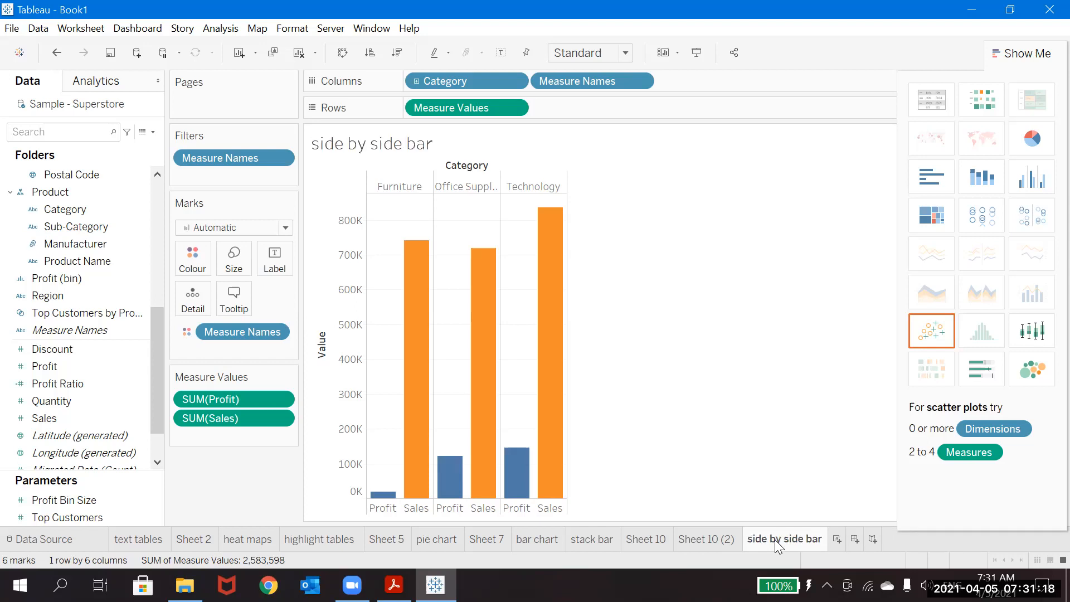
pyautogui.click(837, 540)
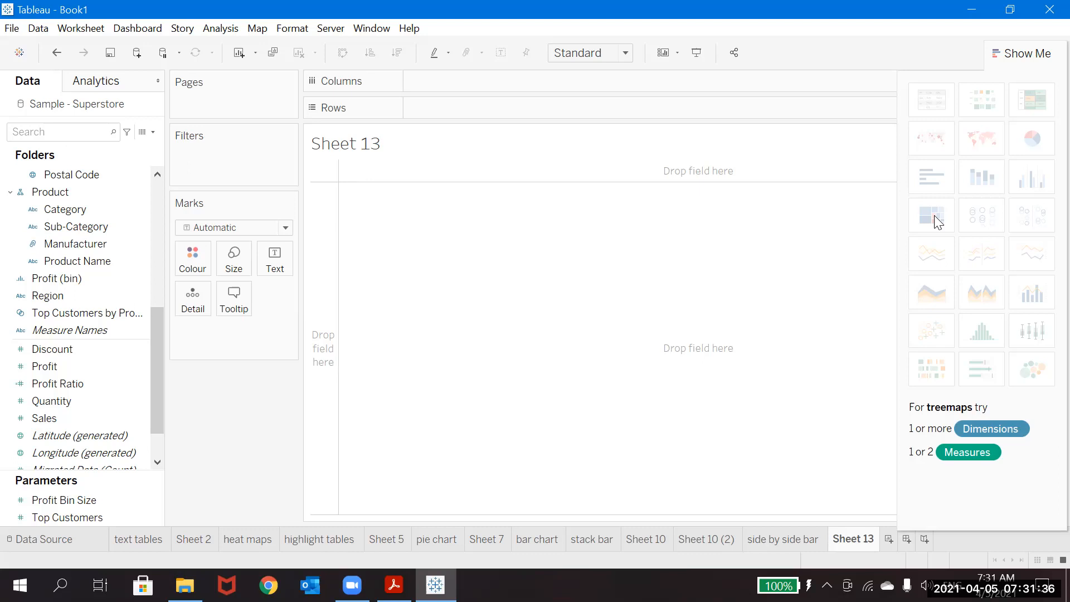
# On Sheet 13, place Sub-Category and Quantity on Rows and convert the view to a treemap.
pyautogui.click(66, 228)
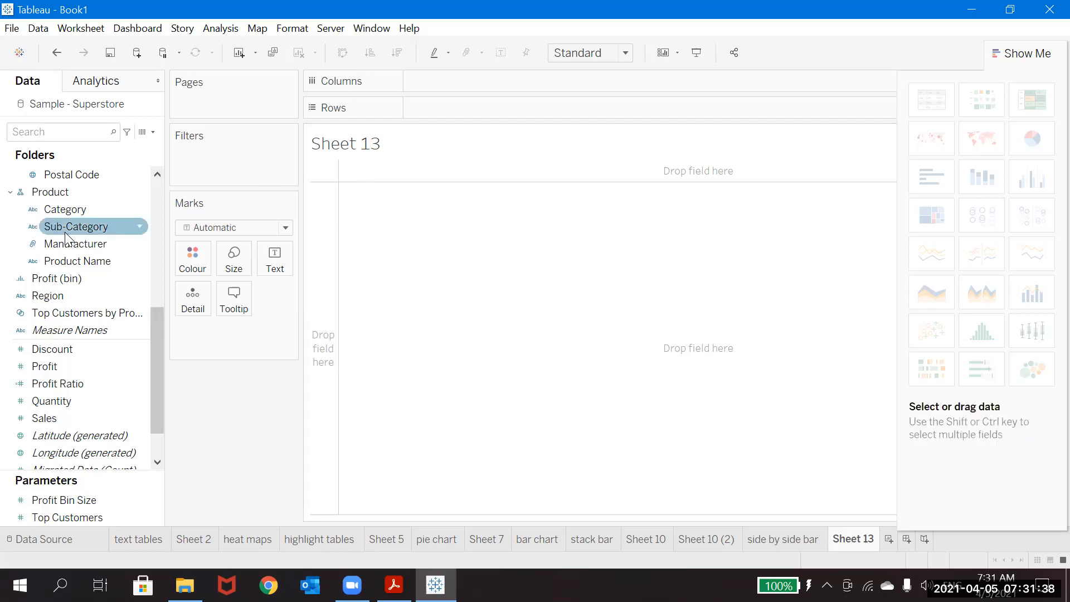
pyautogui.moveTo(64, 224); pyautogui.dragTo(434, 105)
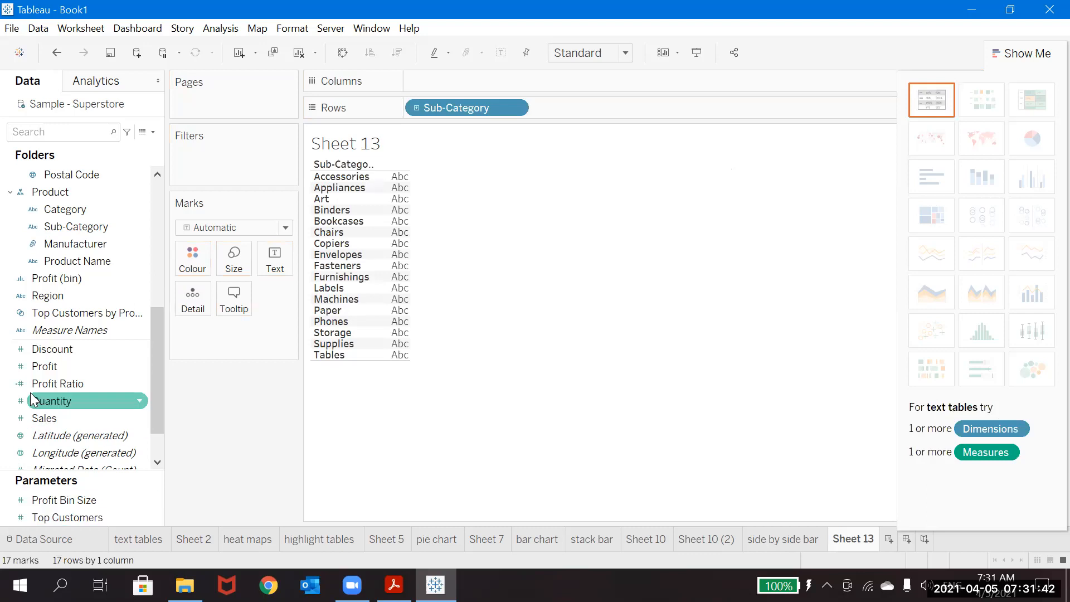
pyautogui.moveTo(41, 400); pyautogui.dragTo(591, 108)
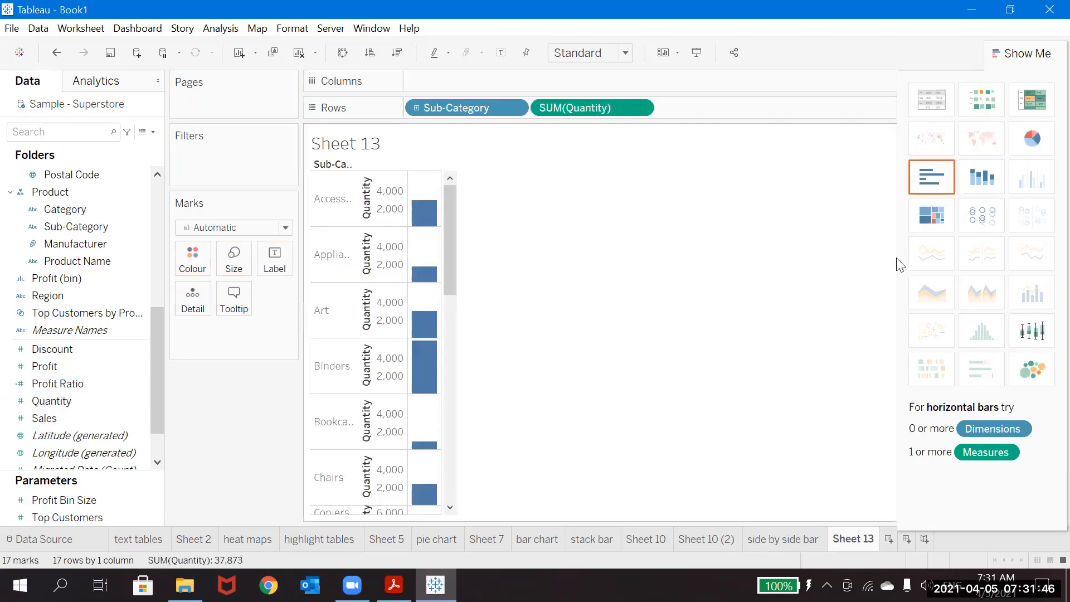
pyautogui.click(934, 229)
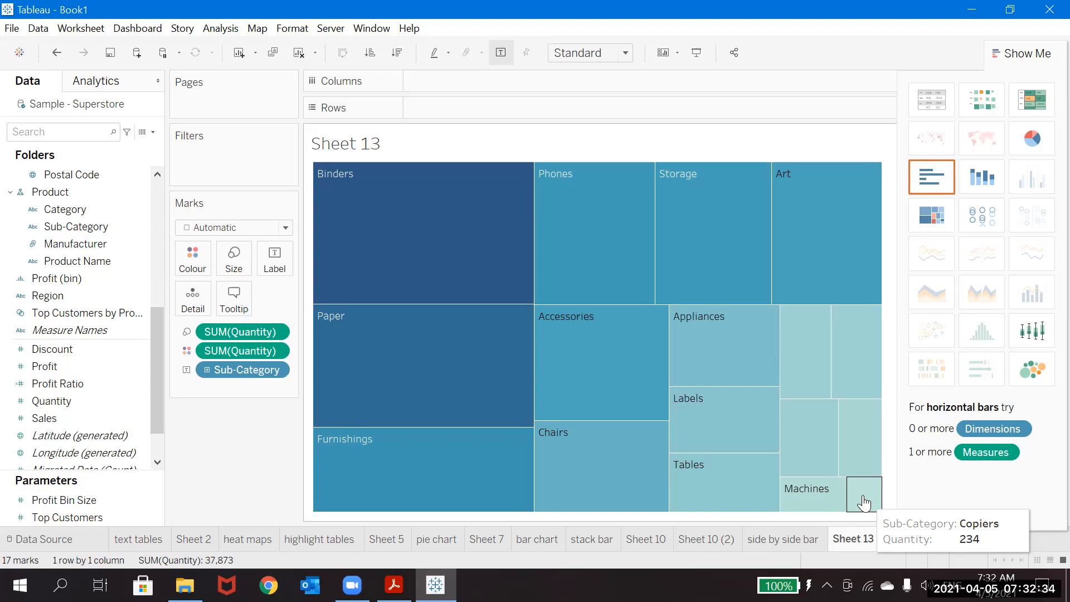
# Rename the Sheet 13 worksheet as tree map and add a new worksheet.
pyautogui.doubleClick(845, 540)
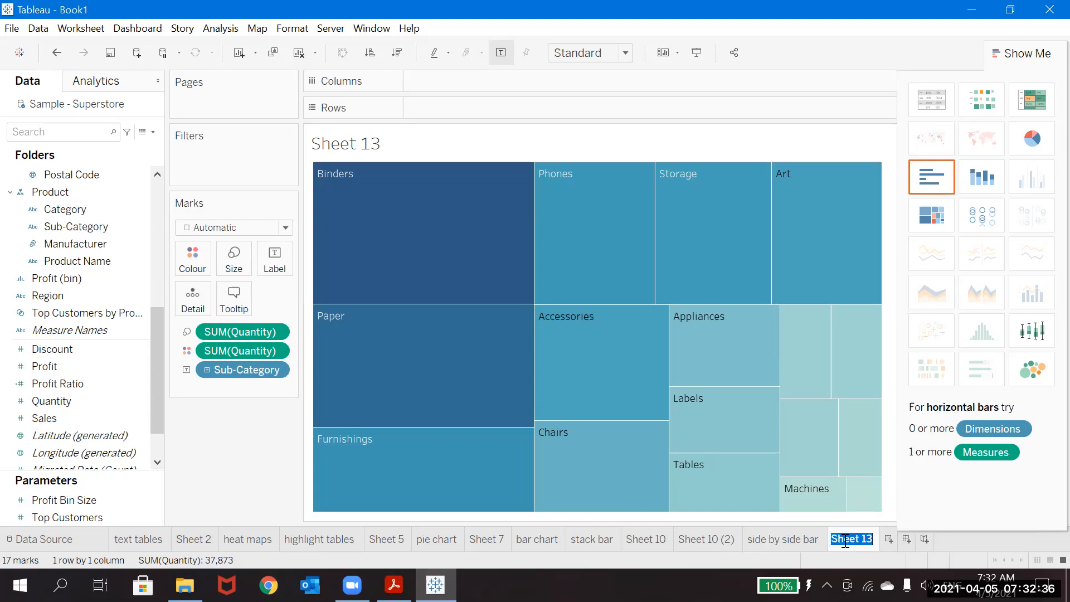
pyautogui.write('tree m')
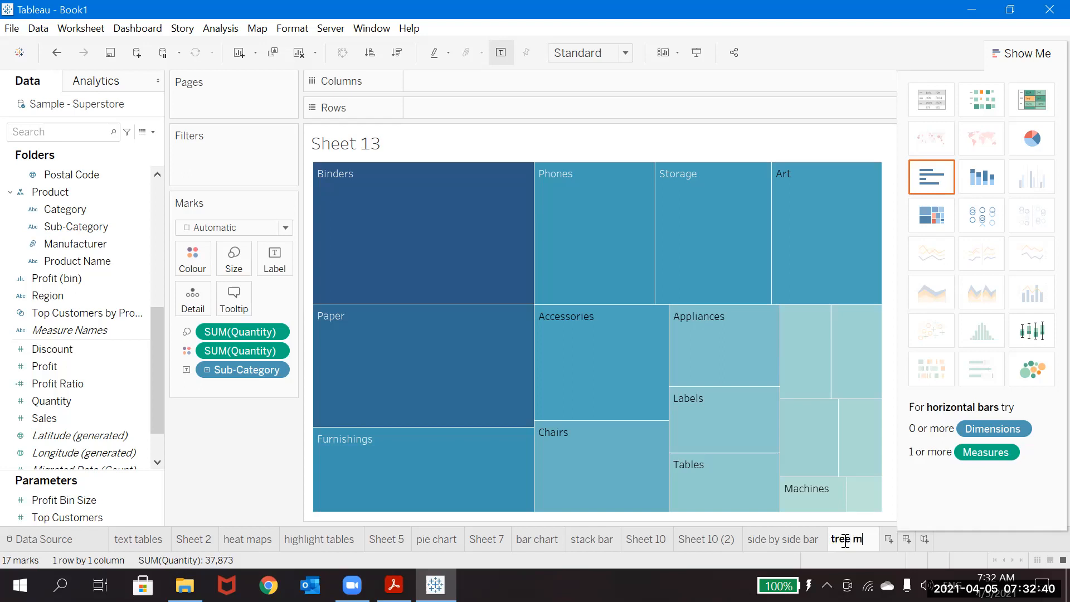
pyautogui.write('ap')
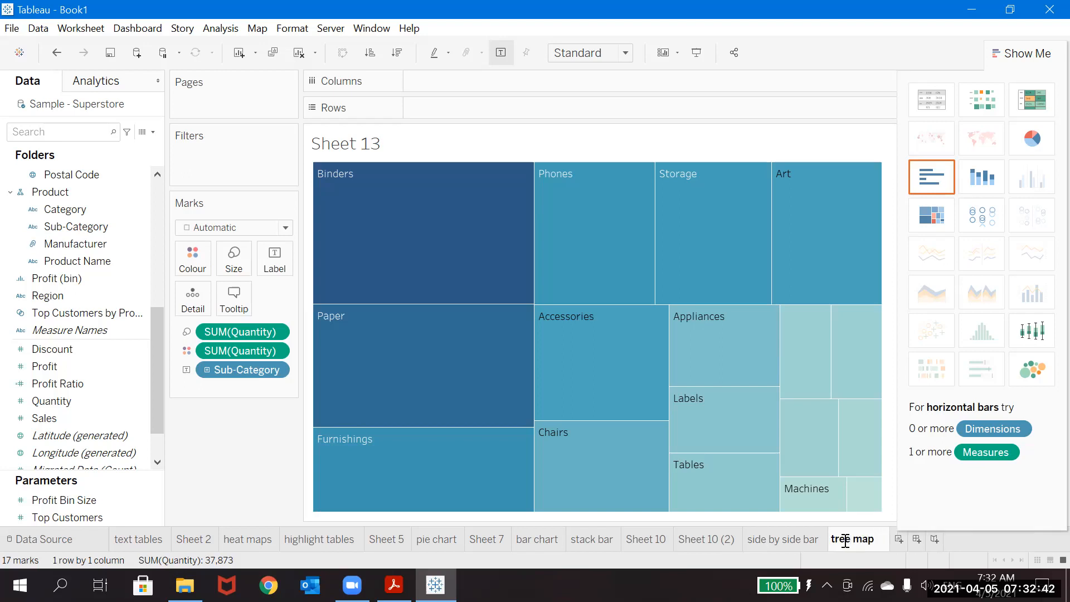
pyautogui.press('Return')
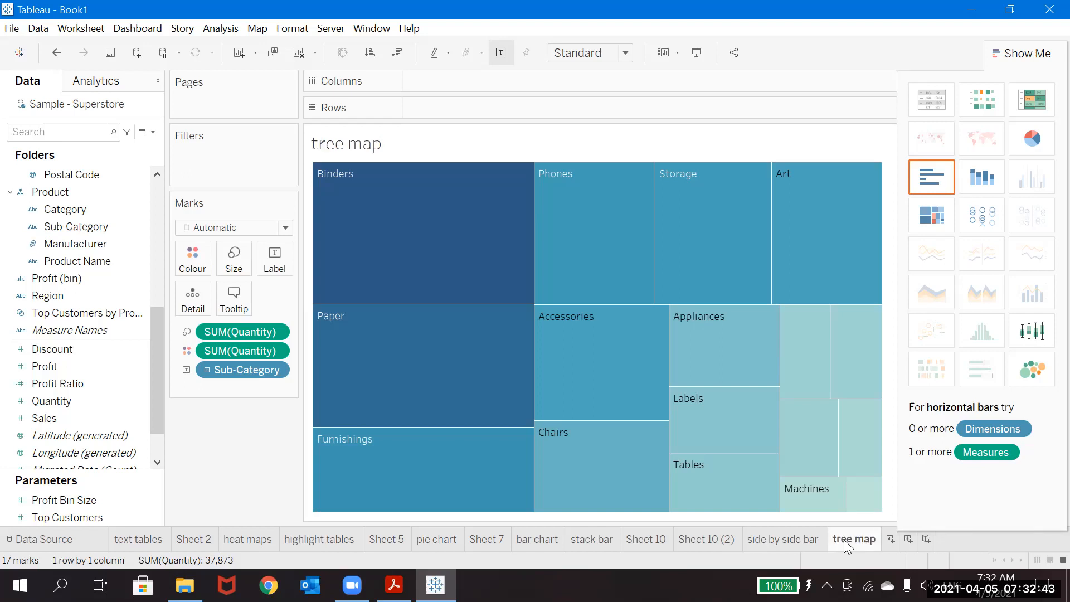
pyautogui.click(891, 540)
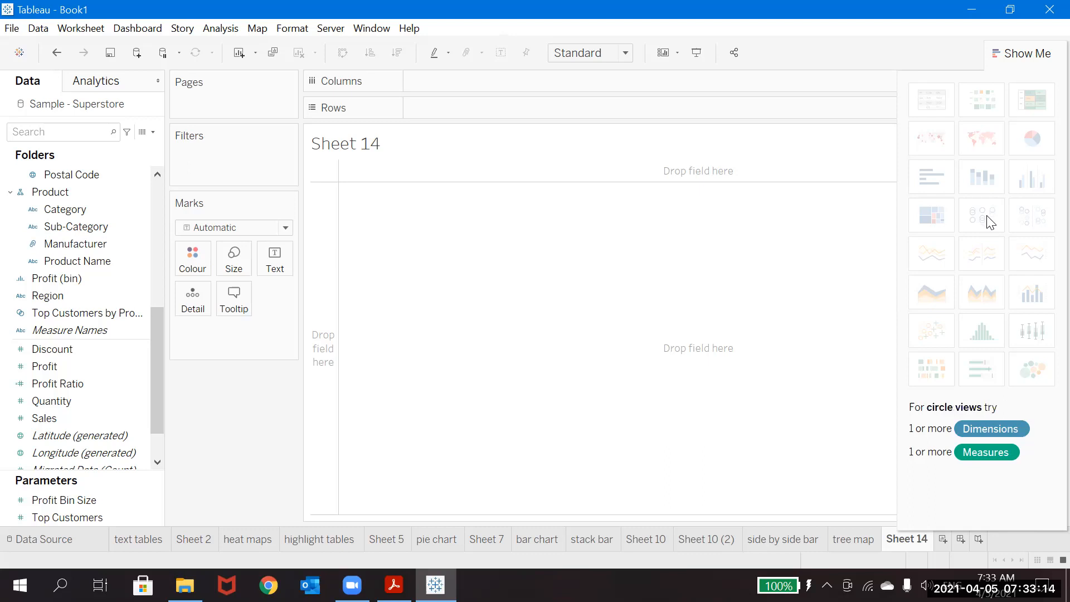
# Duplicate the stack bar worksheet and set the copy's mark type to Circle.
pyautogui.click(582, 541)
pyautogui.rightClick(582, 540)
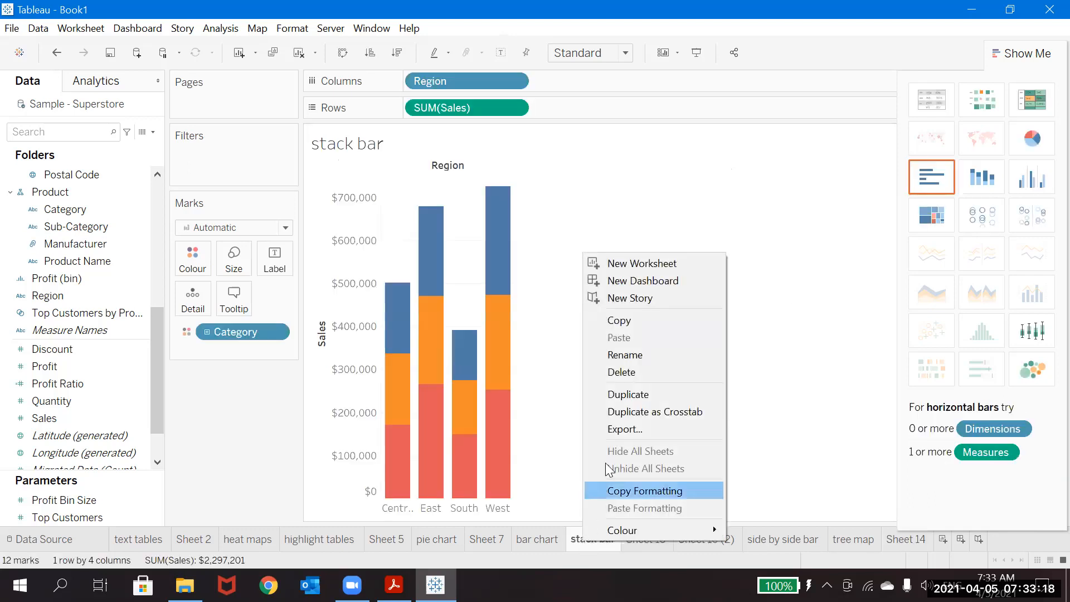
pyautogui.click(617, 395)
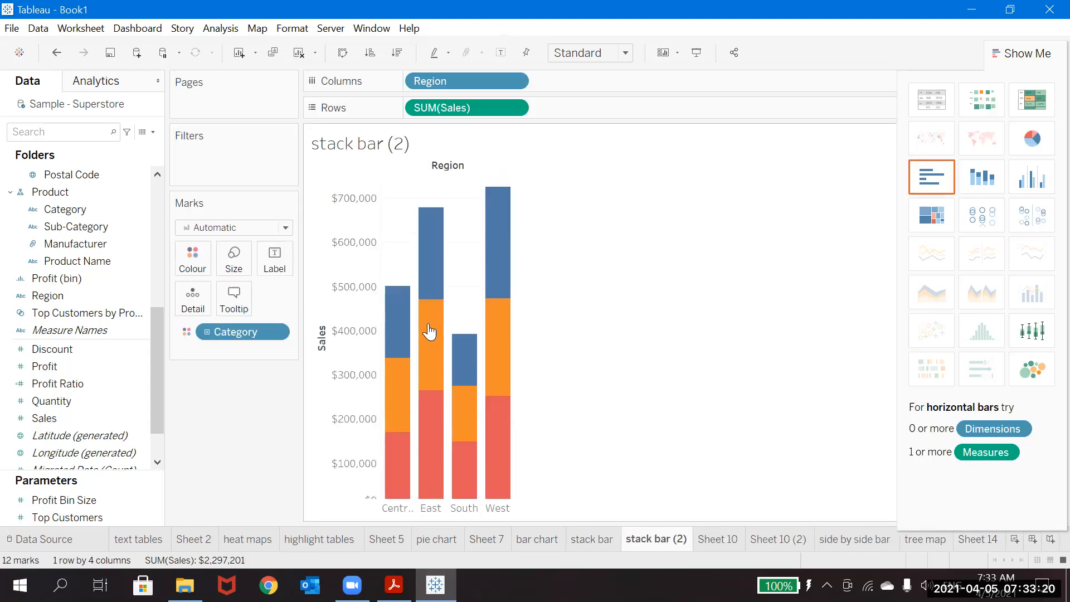
pyautogui.click(285, 228)
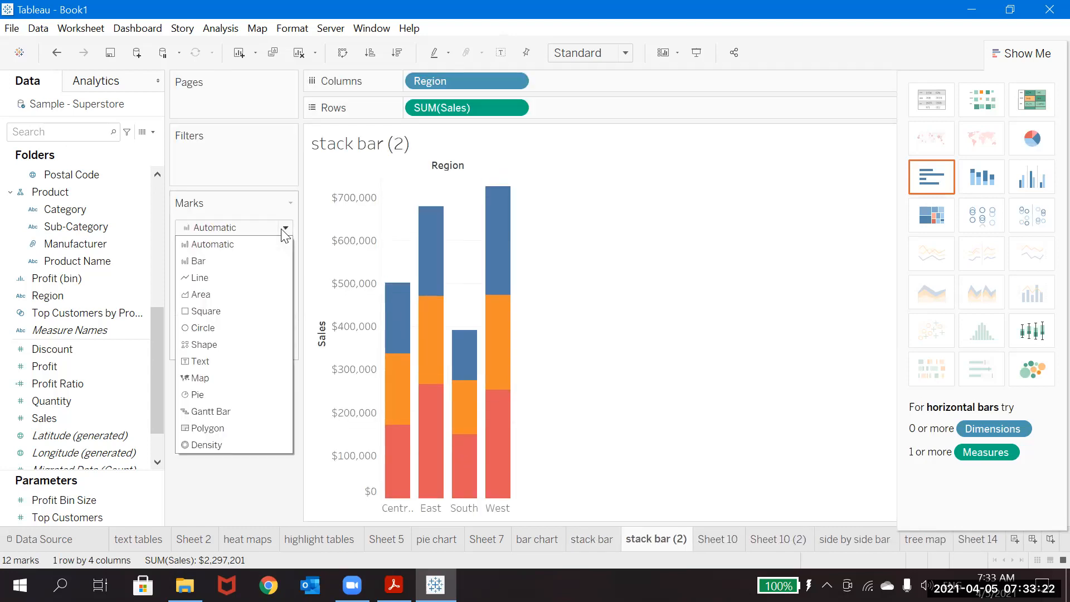
pyautogui.click(204, 327)
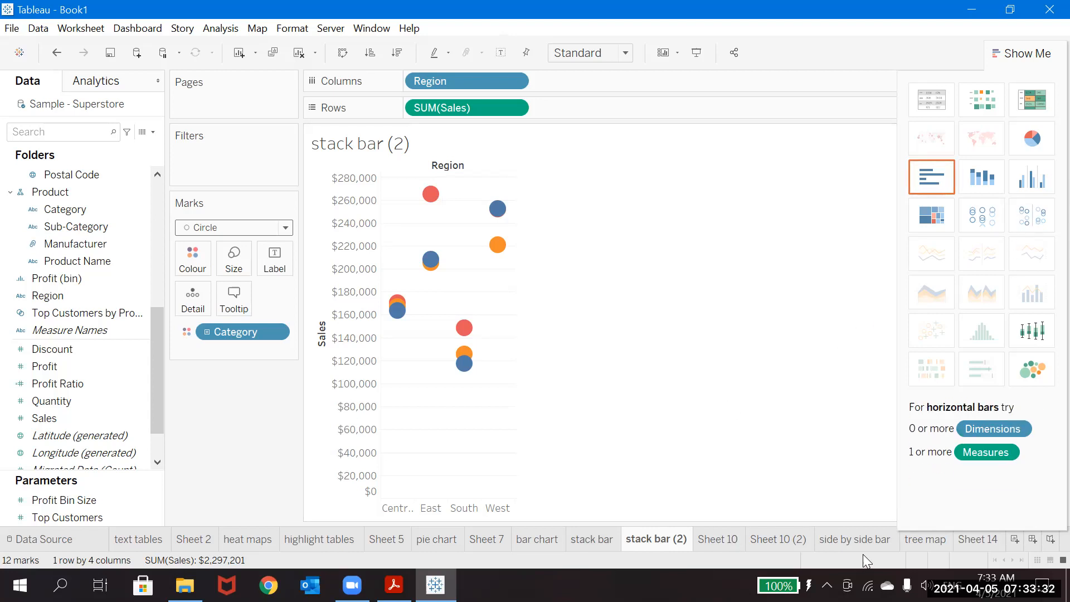
# Duplicate the side by side bar worksheet and set the copy's mark type to Circle.
pyautogui.click(868, 539)
pyautogui.rightClick(868, 539)
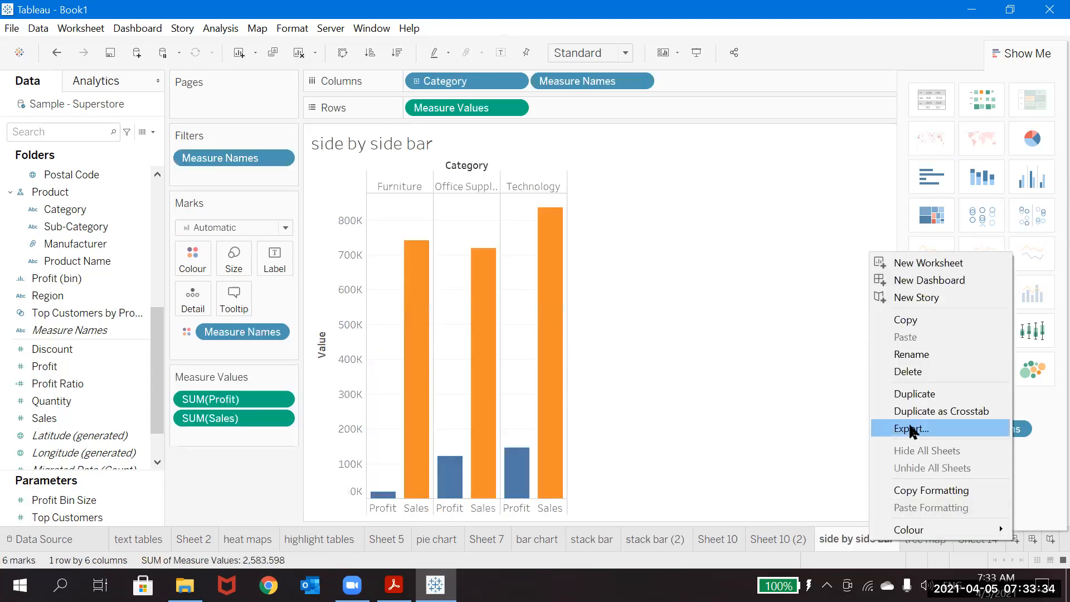
pyautogui.click(916, 395)
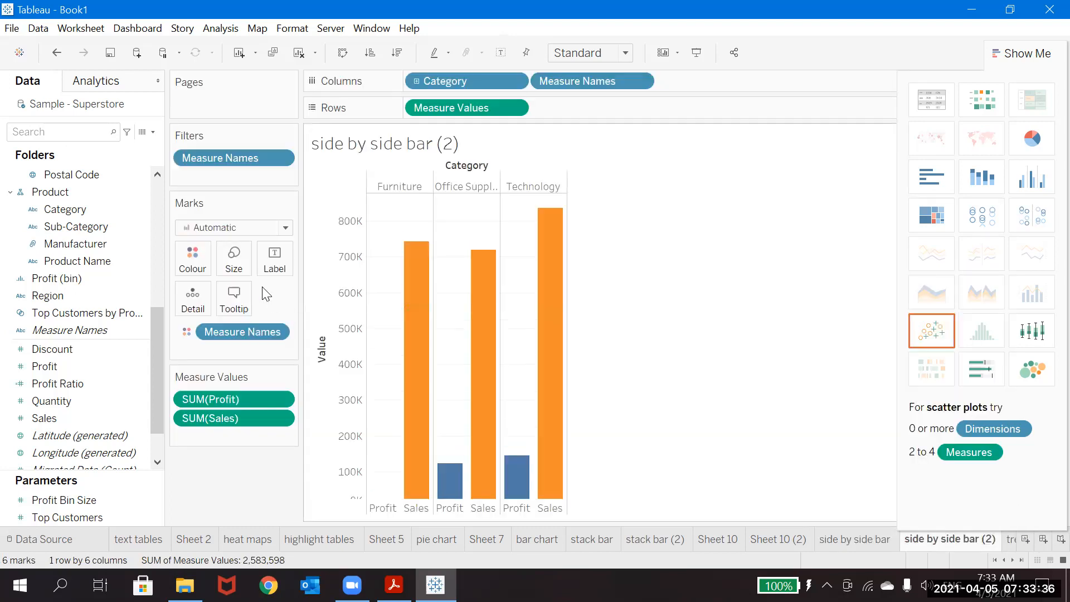
pyautogui.click(268, 228)
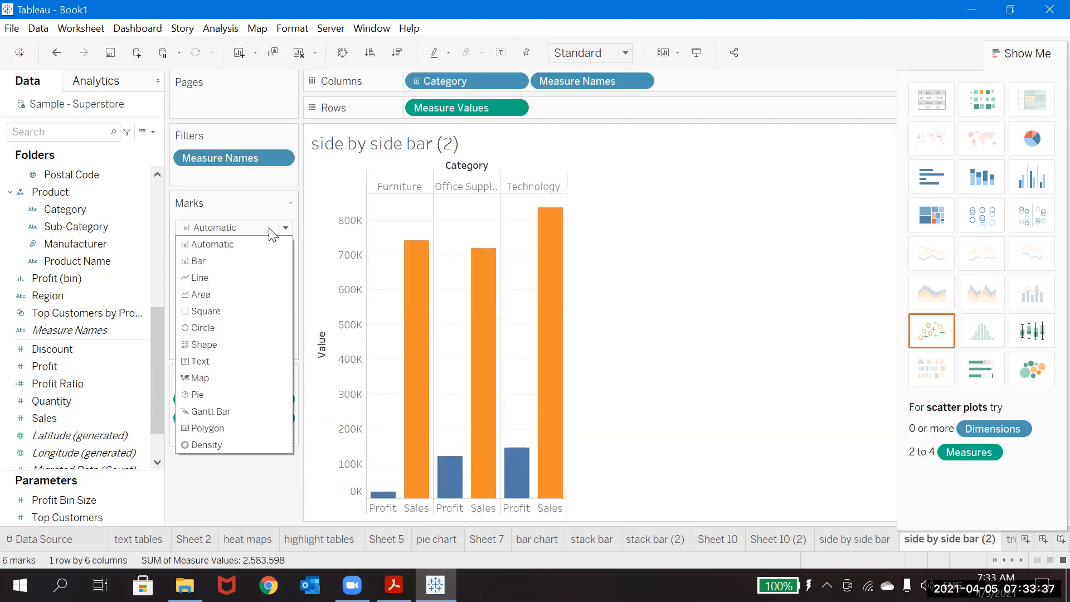
pyautogui.click(210, 329)
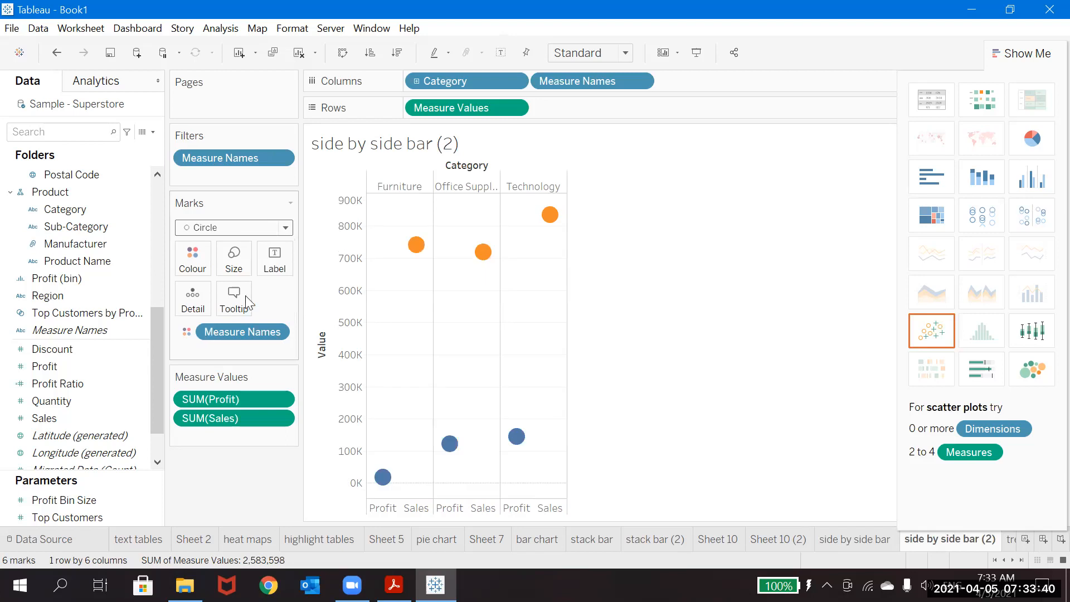
pyautogui.moveTo(422, 252)
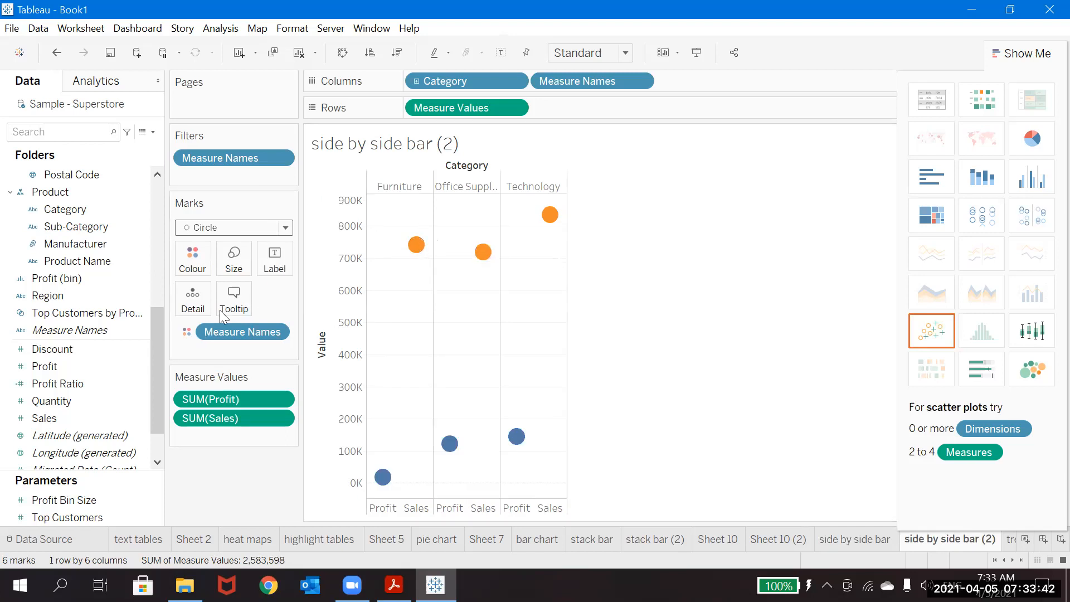
# Change the mark type to Shape, try the diamond, asterisk, square, plus and cross shapes, and settle on the open circle.
pyautogui.click(248, 225)
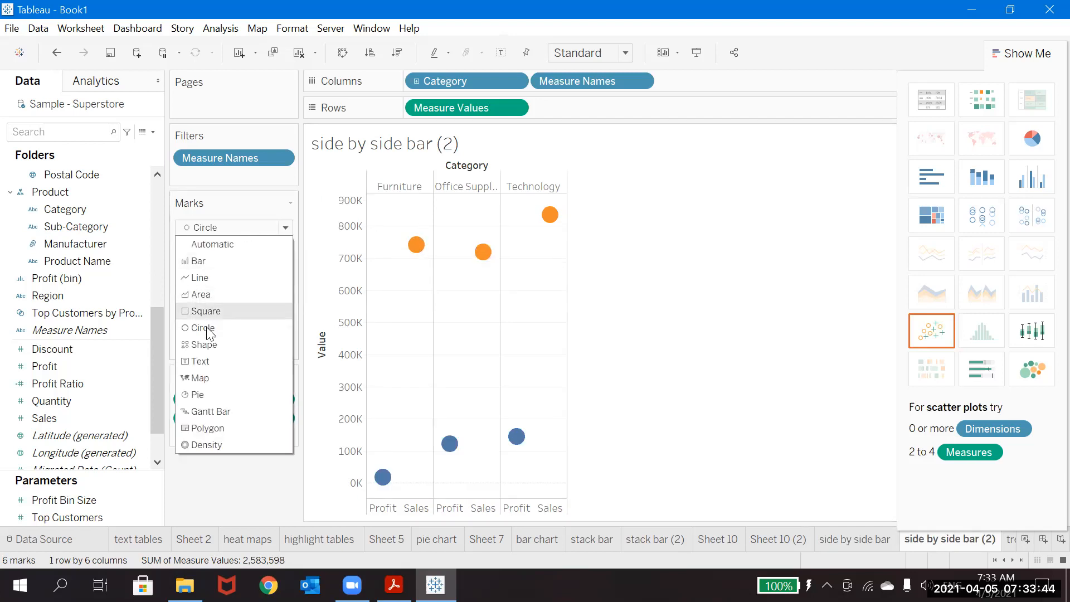
pyautogui.click(207, 350)
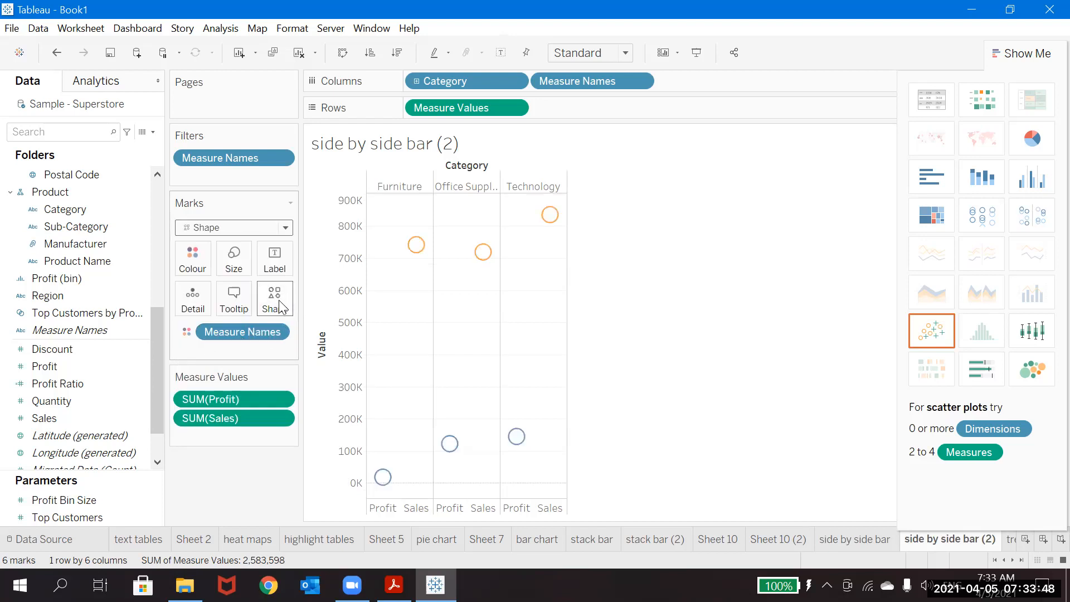
pyautogui.click(281, 306)
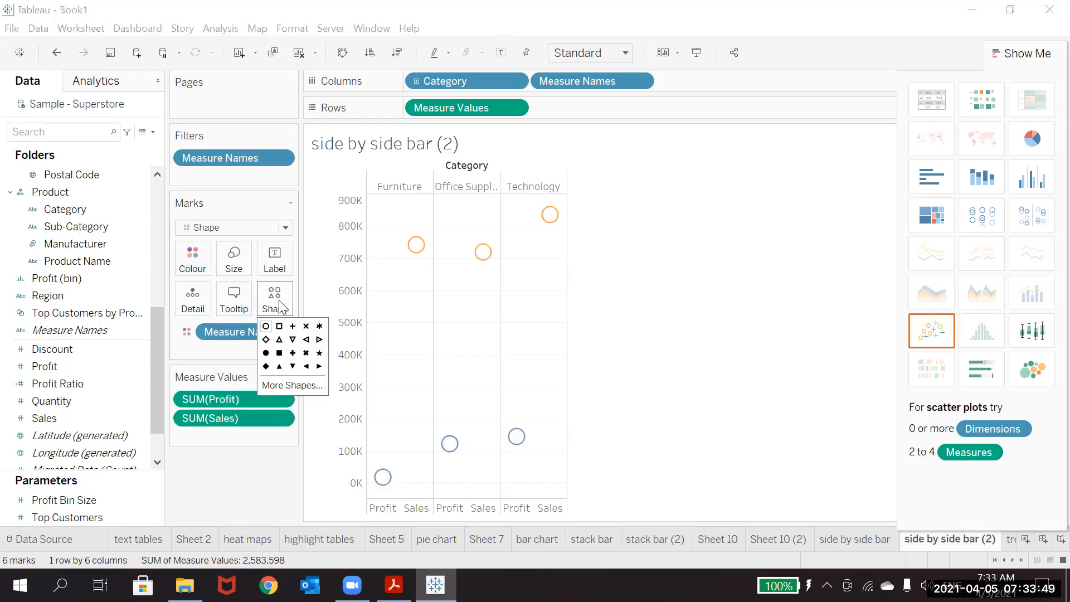
pyautogui.click(280, 339)
pyautogui.click(266, 340)
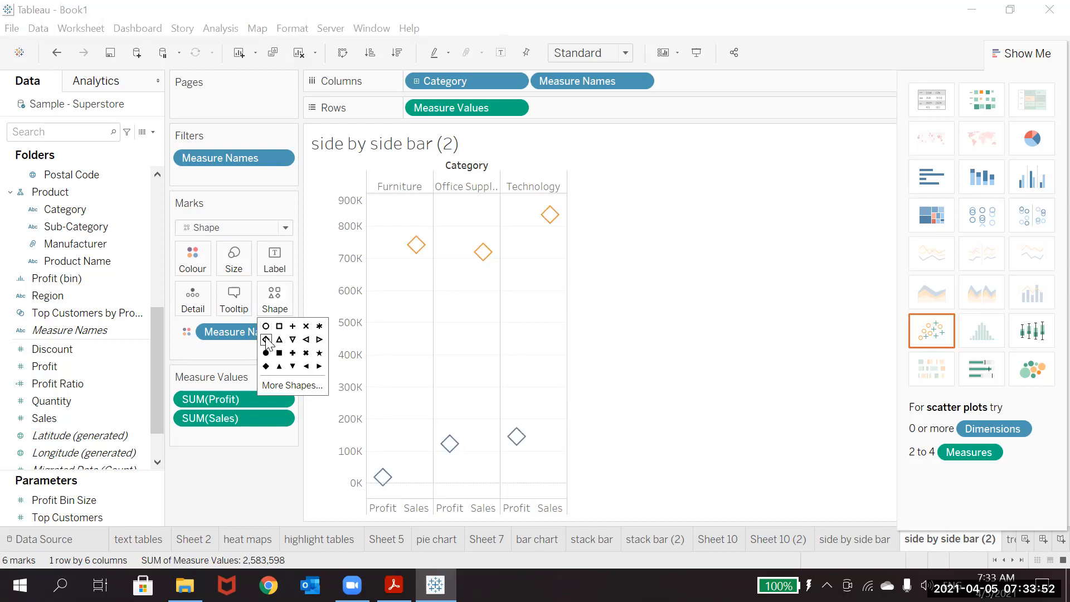
pyautogui.click(319, 327)
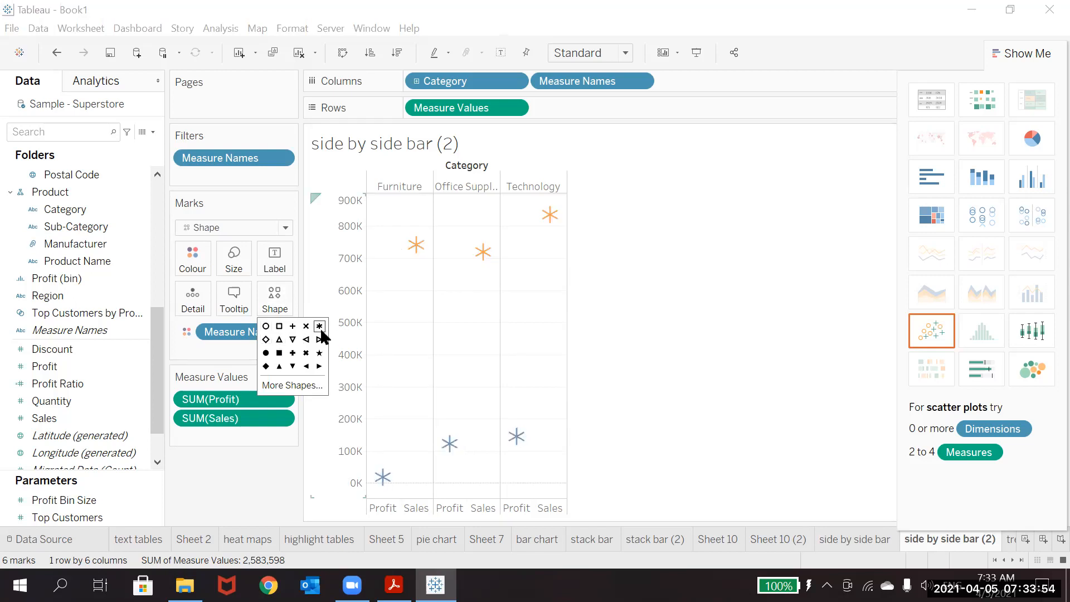
pyautogui.click(279, 326)
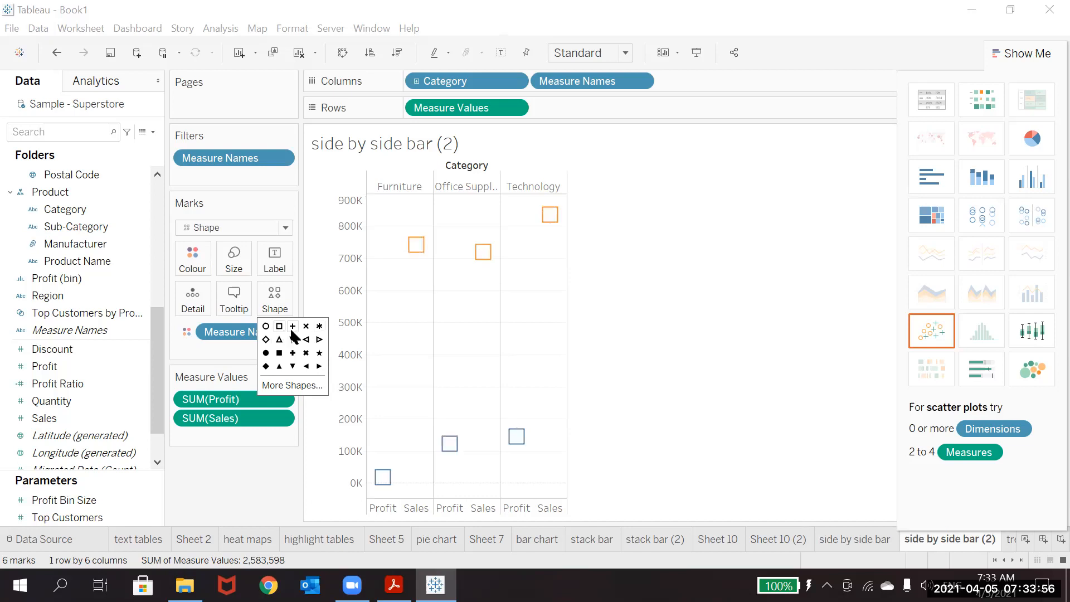
pyautogui.click(292, 326)
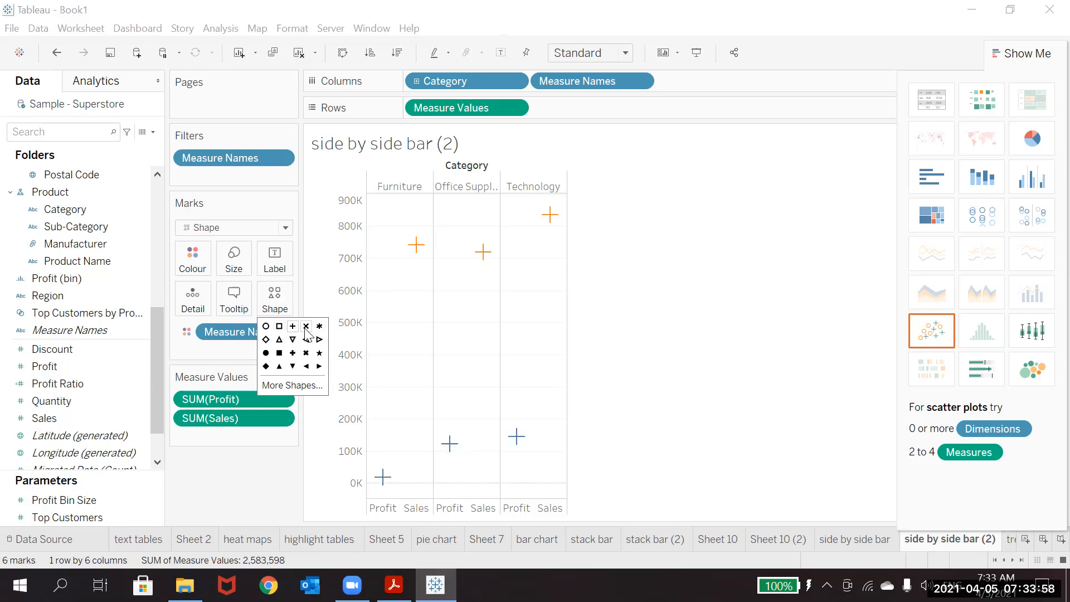
pyautogui.click(306, 328)
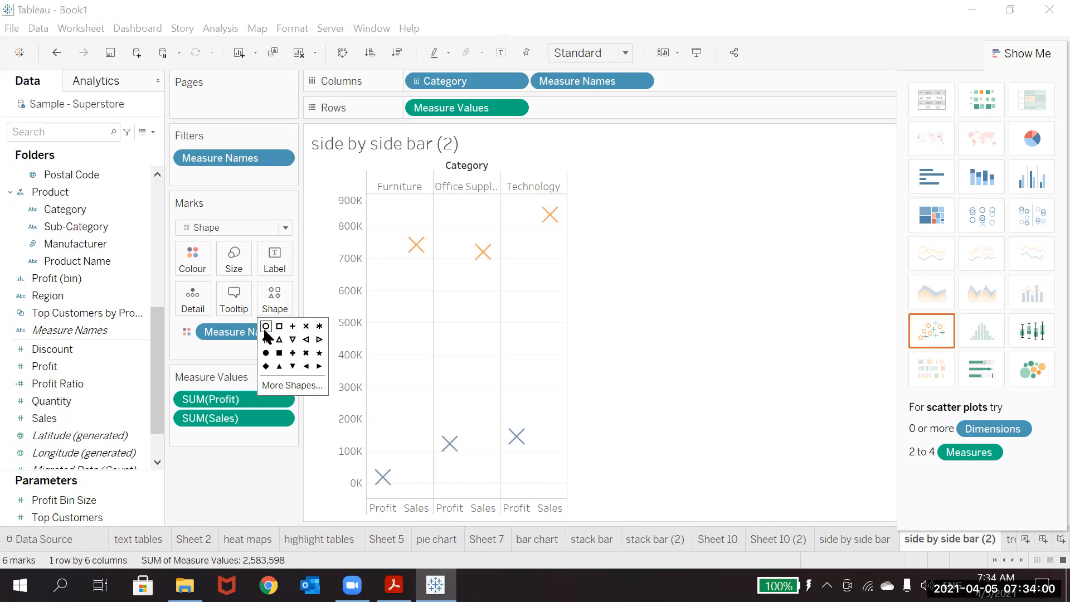
pyautogui.click(266, 328)
pyautogui.click(749, 396)
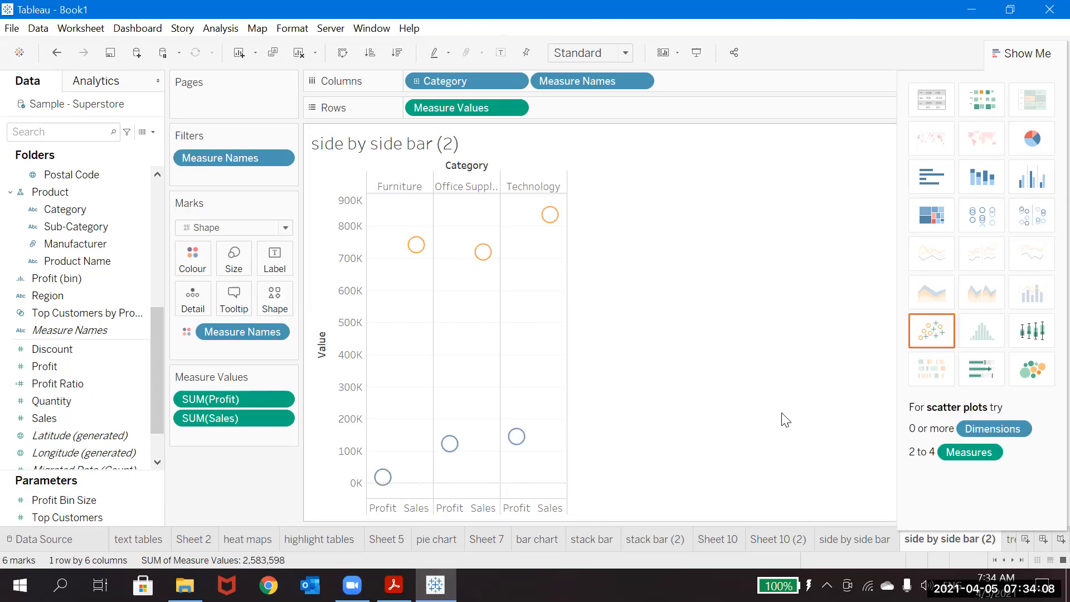
# Add a new worksheet and place Order Date on Columns.
pyautogui.click(1024, 541)
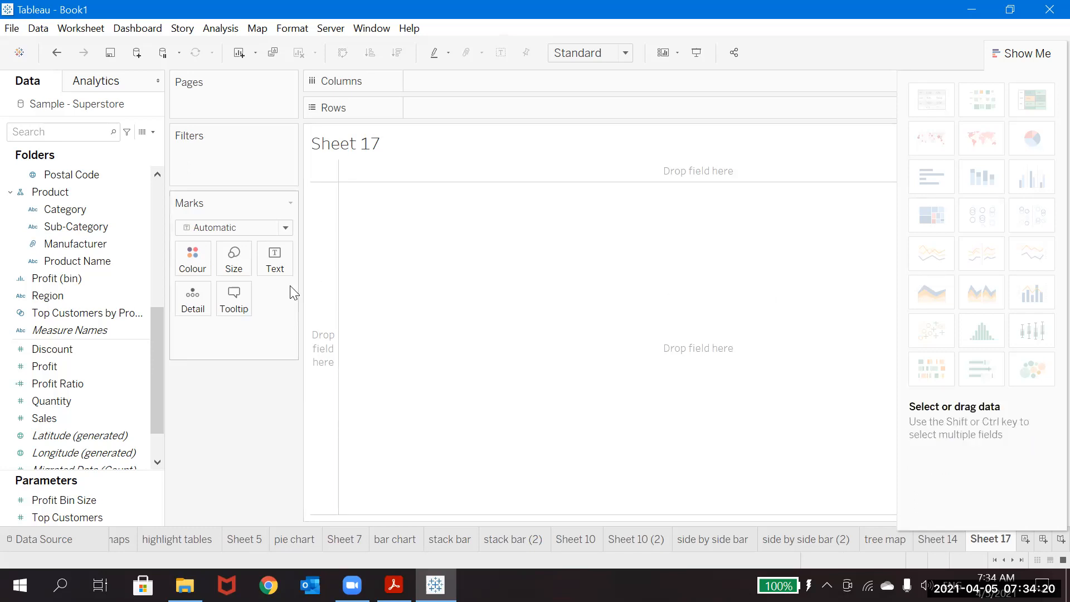
pyautogui.click(158, 176)
pyautogui.click(158, 176)
pyautogui.click(158, 176)
pyautogui.click(158, 176)
pyautogui.moveTo(75, 225); pyautogui.dragTo(445, 83)
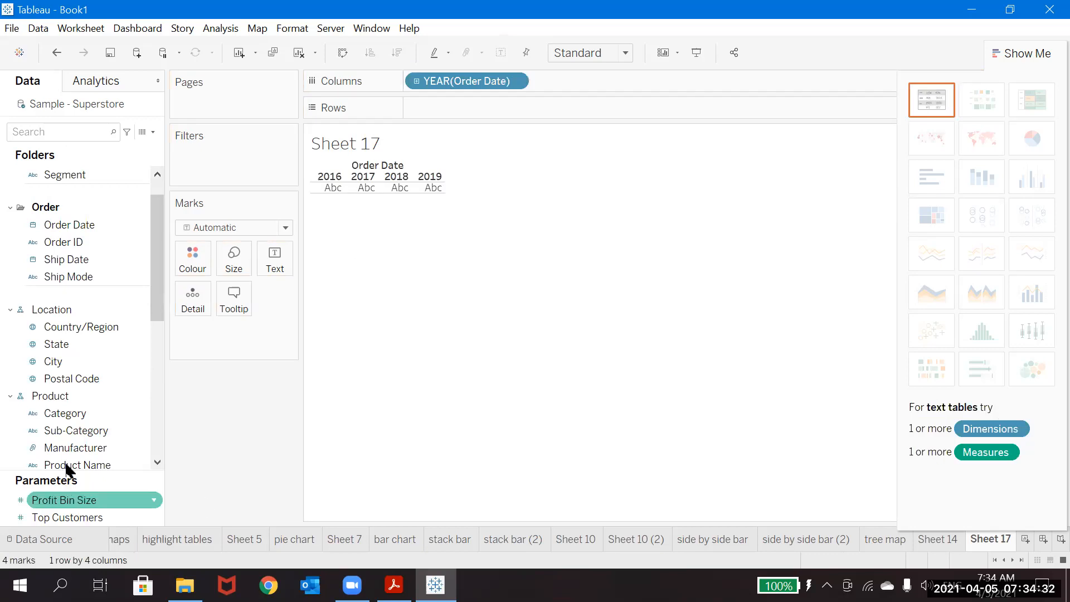
# Add Sales to Columns beside Order Date and convert the view to a continuous line chart.
pyautogui.moveTo(161, 442); pyautogui.dragTo(151, 441)
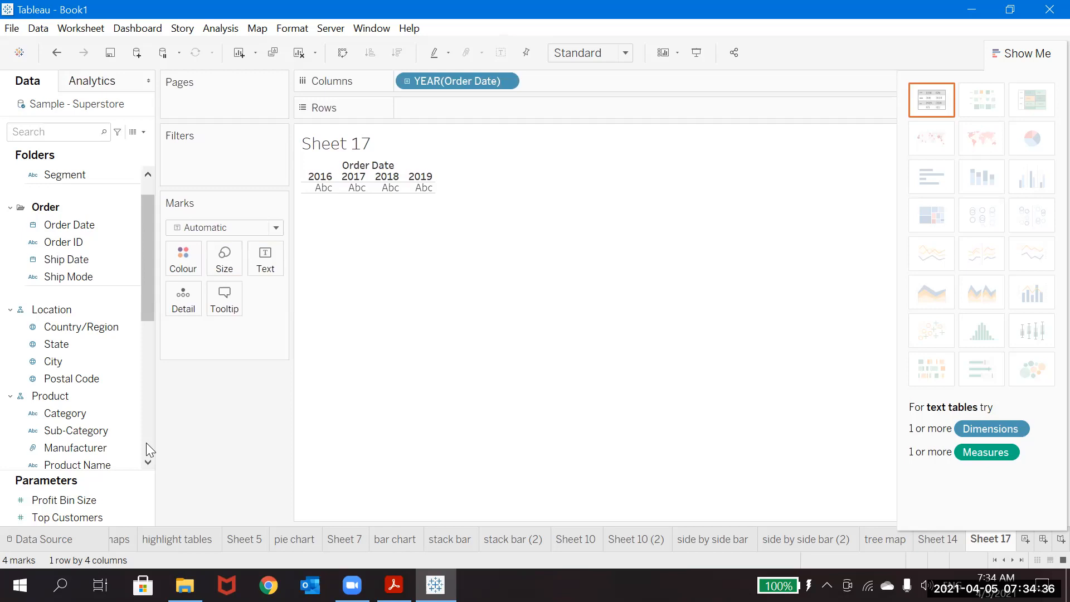
pyautogui.scroll(-5, 146, 442)
pyautogui.moveTo(75, 376); pyautogui.dragTo(596, 77)
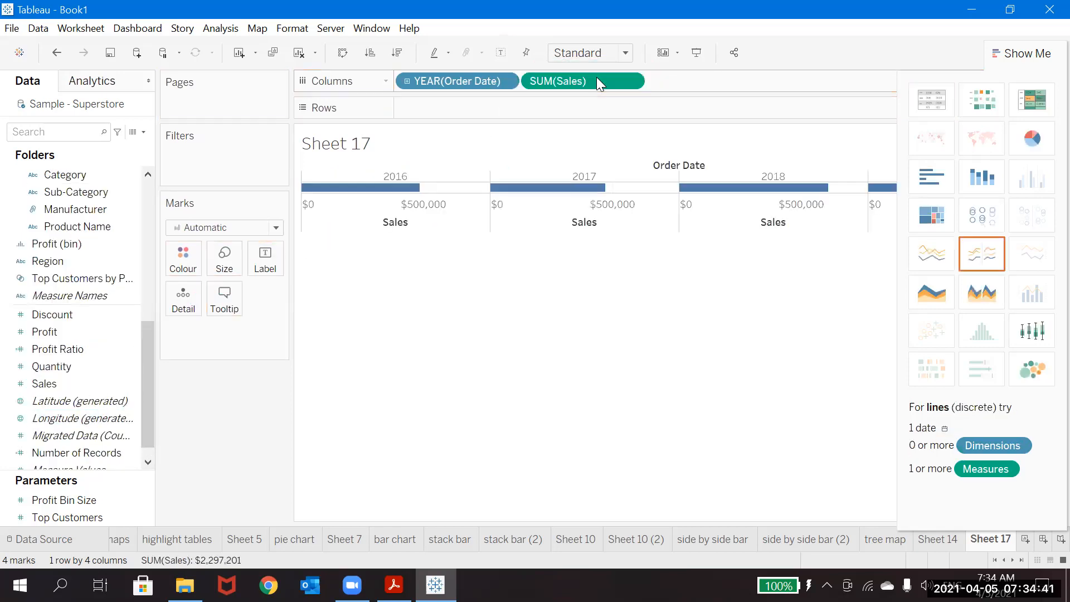
pyautogui.click(934, 262)
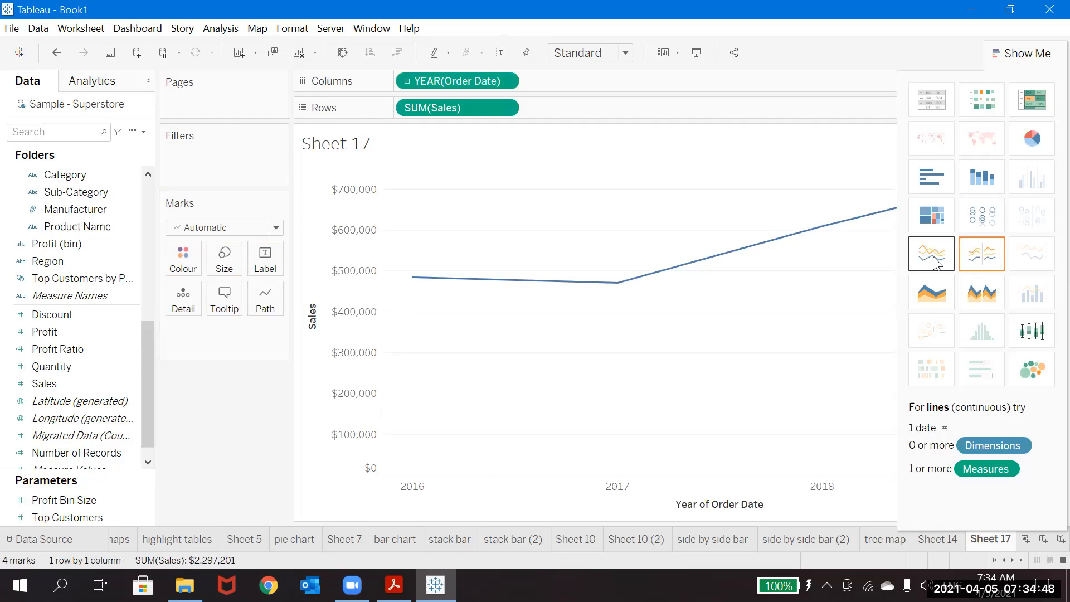
# Drill Order Date down from year to quarter on the line chart and hide the chart type suggestions.
pyautogui.click(407, 81)
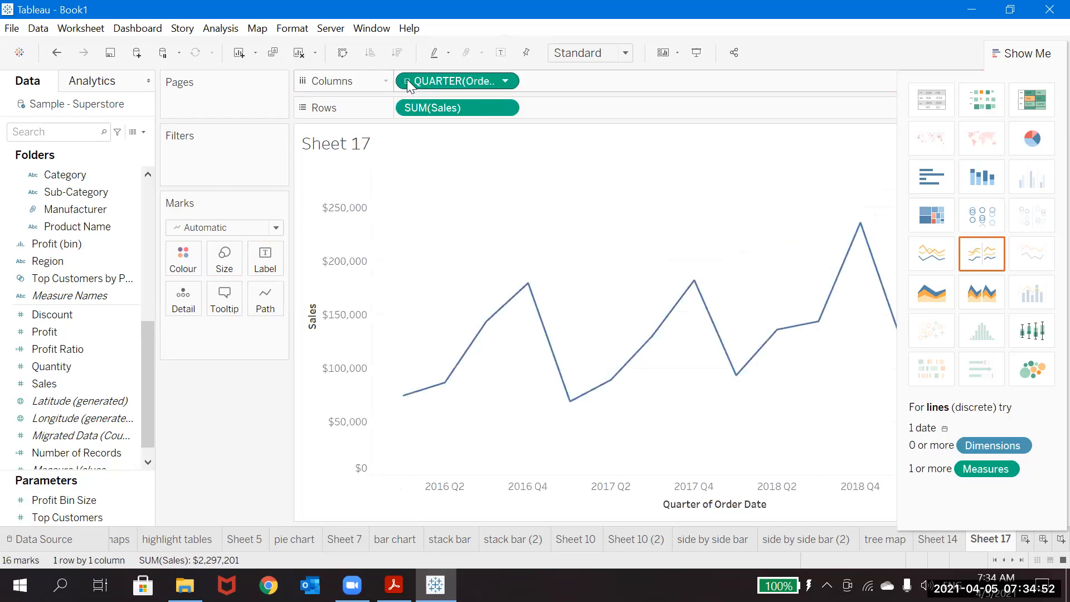
pyautogui.click(1027, 56)
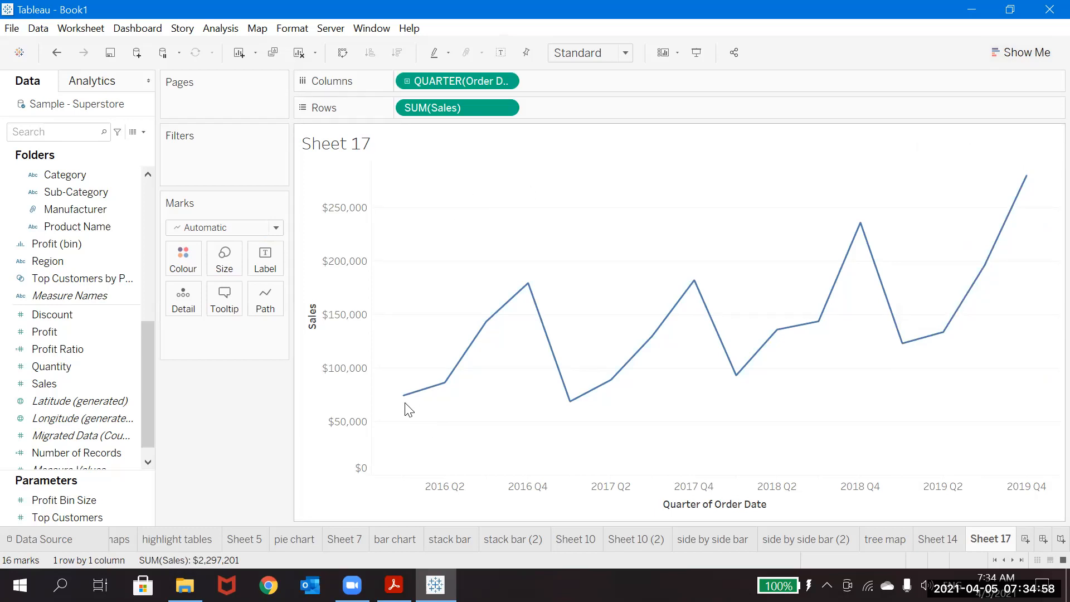
pyautogui.moveTo(403, 399)
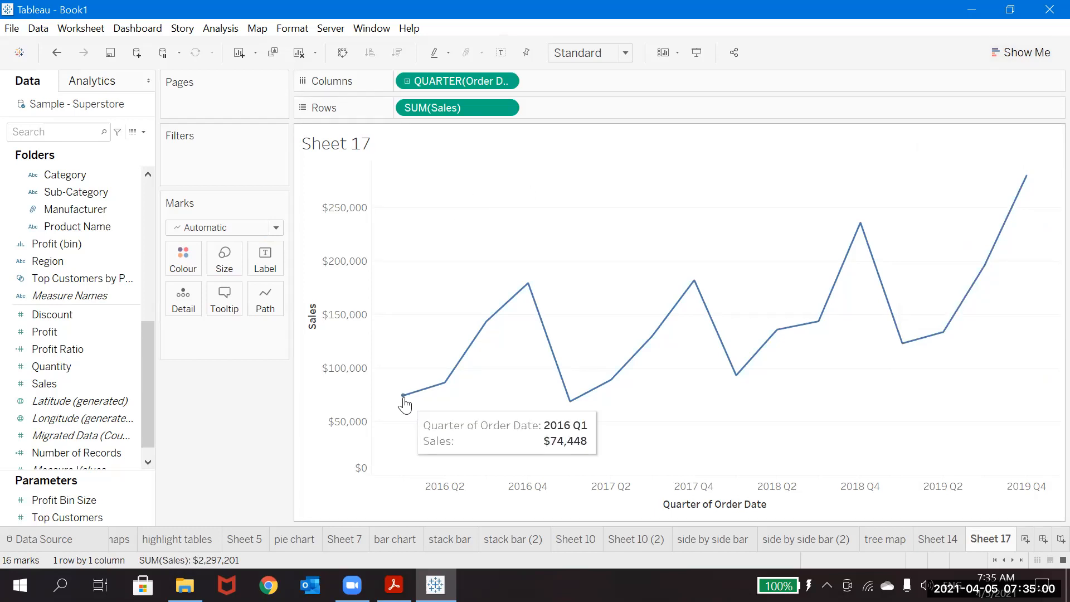
# Convert the quarterly sales view to a discrete line chart and inspect the sales values at 2016 Q4 and 2017 Q1.
pyautogui.moveTo(448, 388)
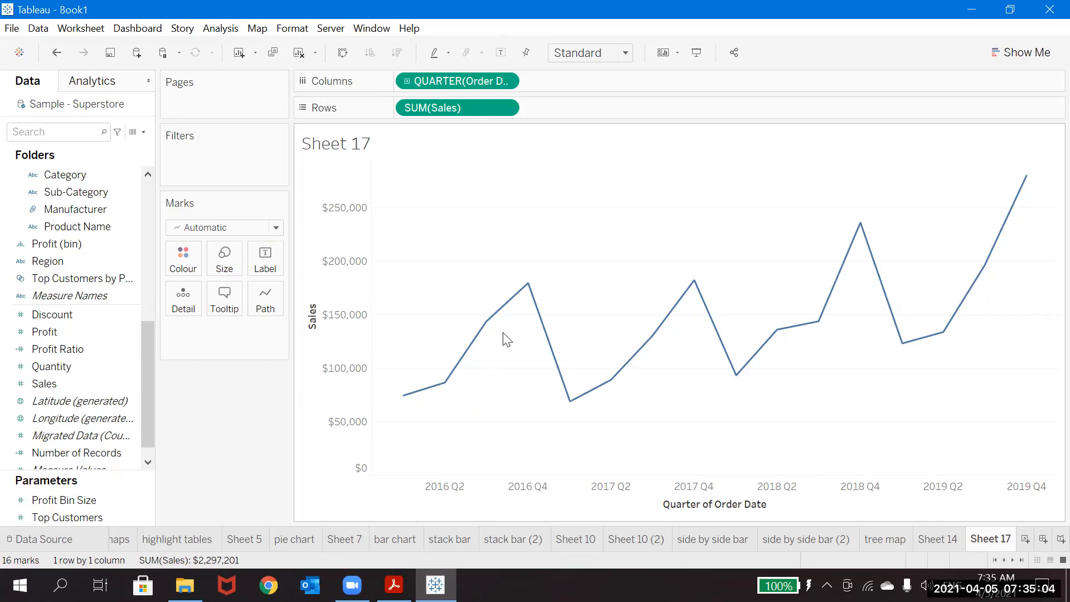
pyautogui.moveTo(529, 295)
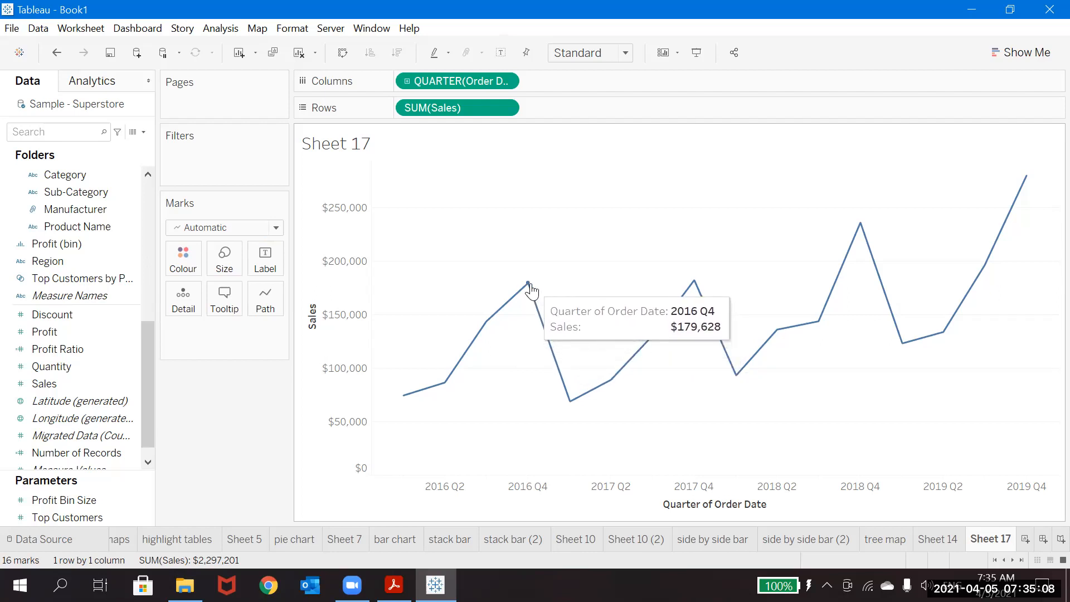
pyautogui.moveTo(559, 381)
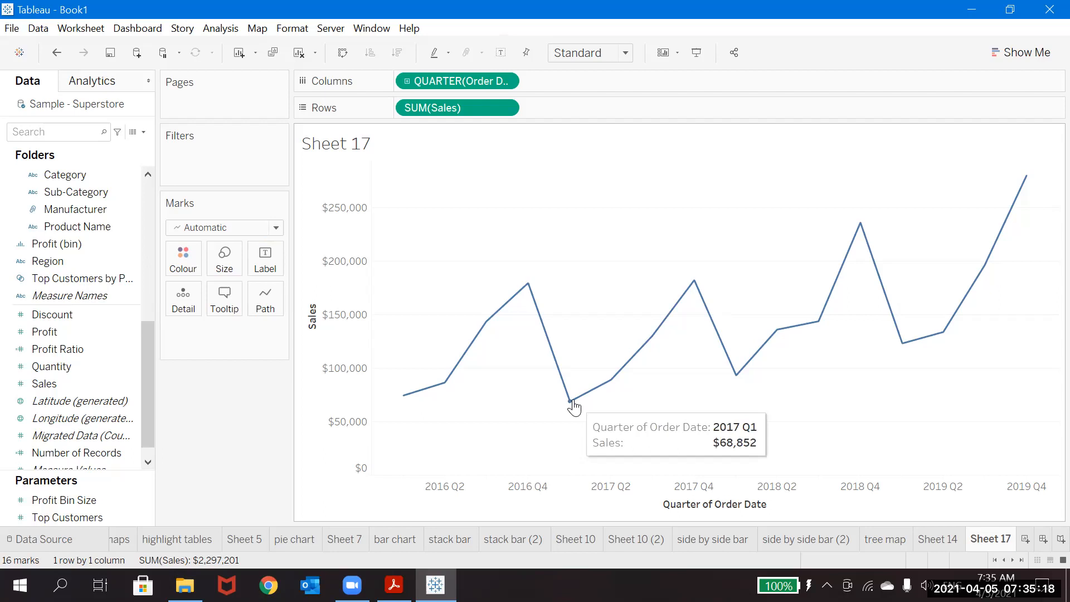
pyautogui.click(1020, 52)
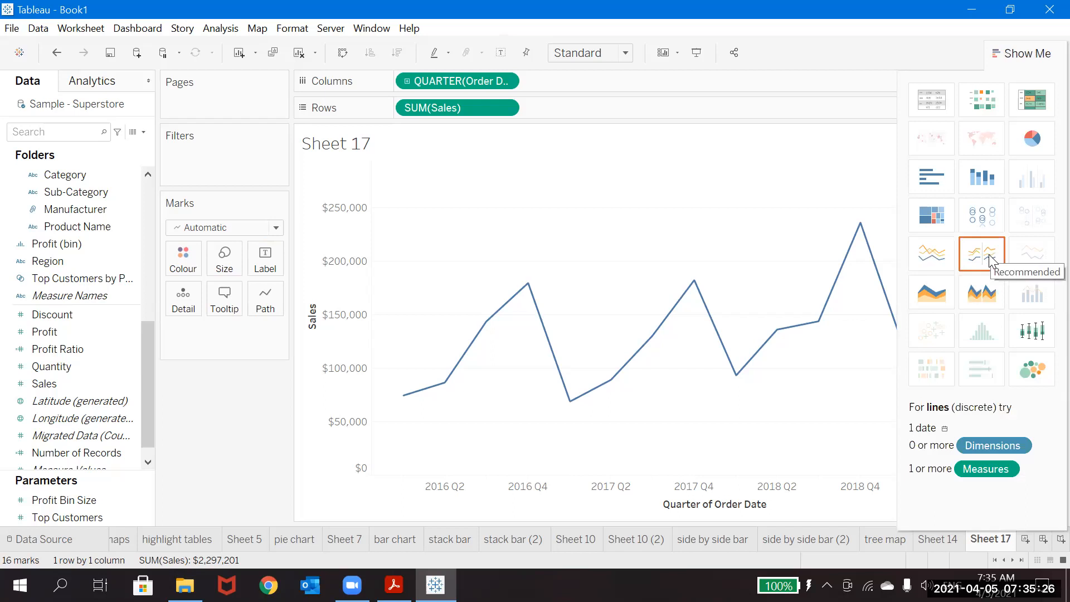
pyautogui.click(991, 260)
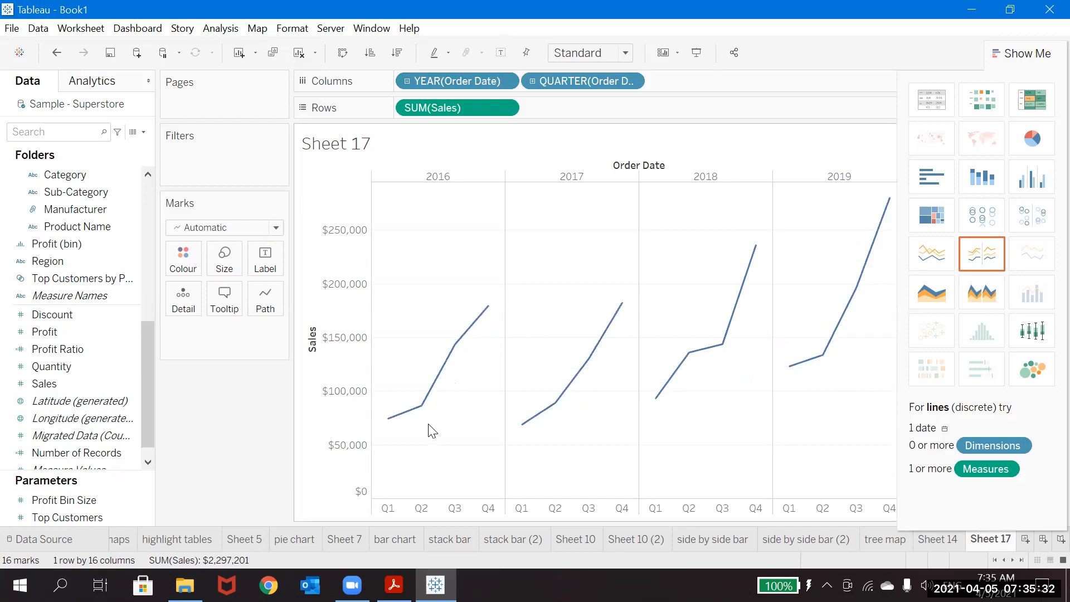
pyautogui.moveTo(396, 424)
pyautogui.moveTo(490, 316)
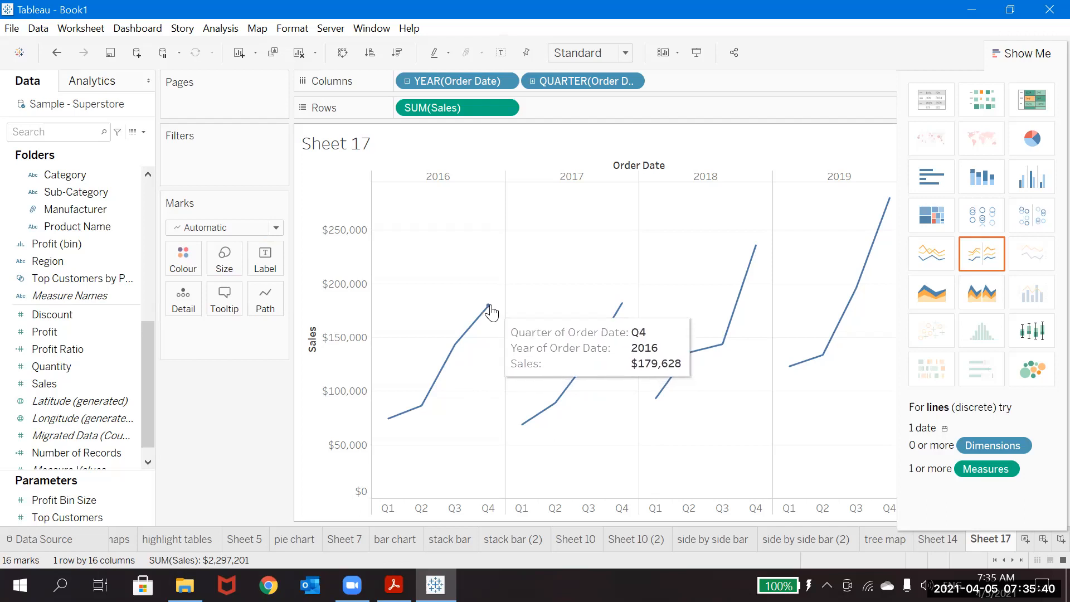
pyautogui.moveTo(522, 426)
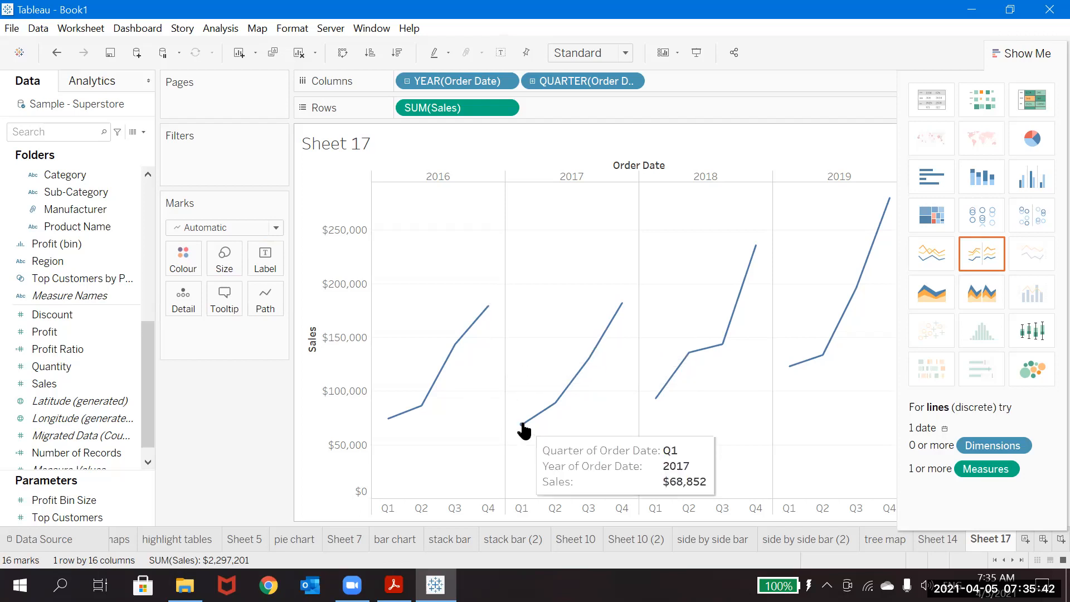
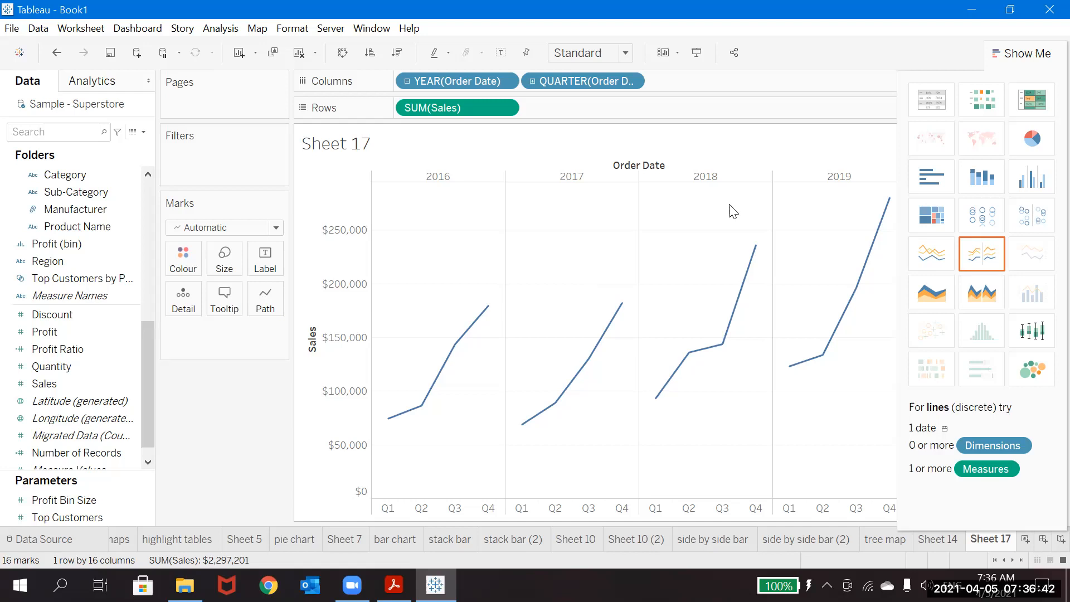
# Add a new worksheet and place Sales and Profit side by side on Rows.
pyautogui.click(1025, 540)
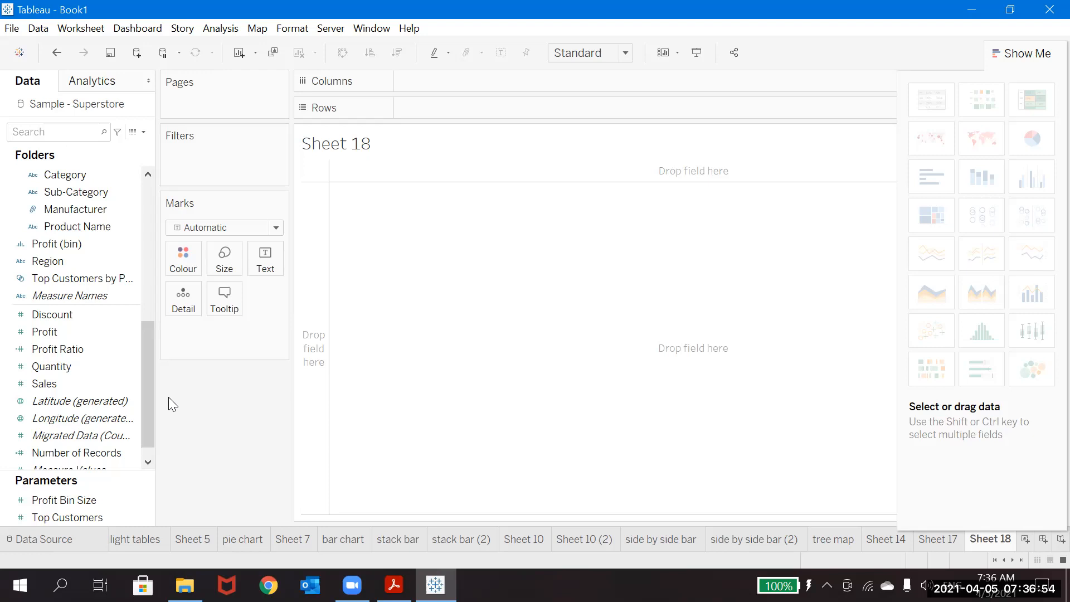
pyautogui.click(65, 386)
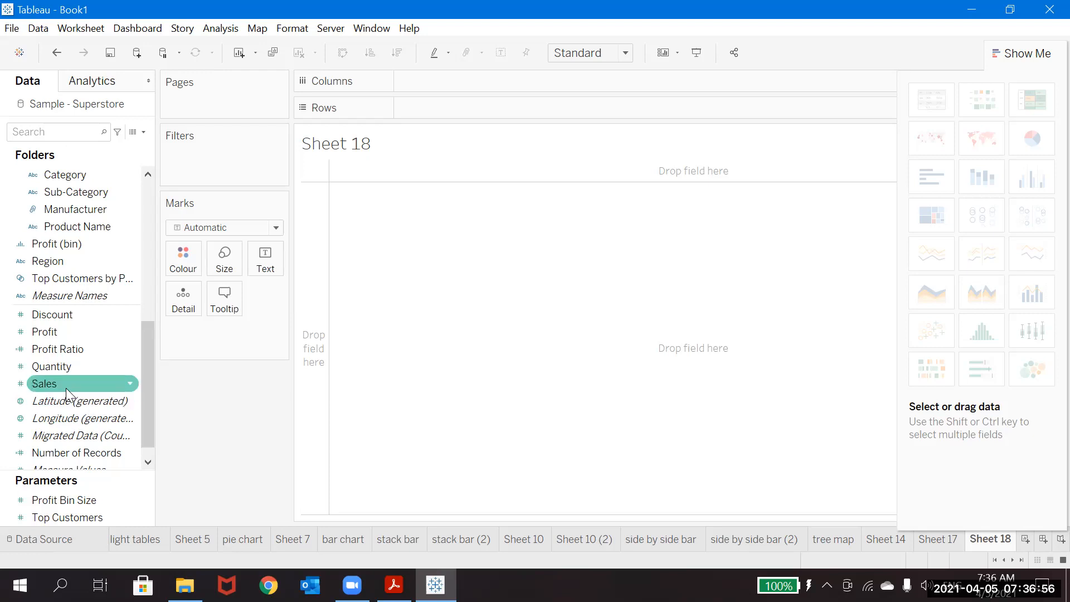
pyautogui.moveTo(66, 388); pyautogui.dragTo(457, 112)
pyautogui.click(80, 349)
pyautogui.click(59, 333)
pyautogui.moveTo(59, 334); pyautogui.dragTo(586, 113)
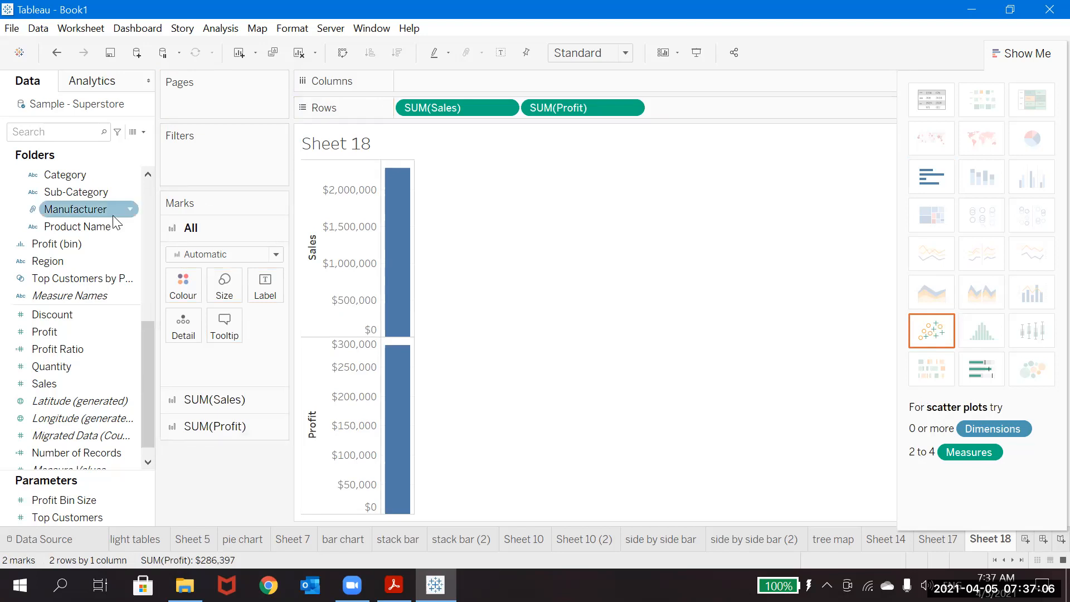
# Place Order Date on Columns and set its date level to discrete Month.
pyautogui.click(146, 193)
pyautogui.click(68, 225)
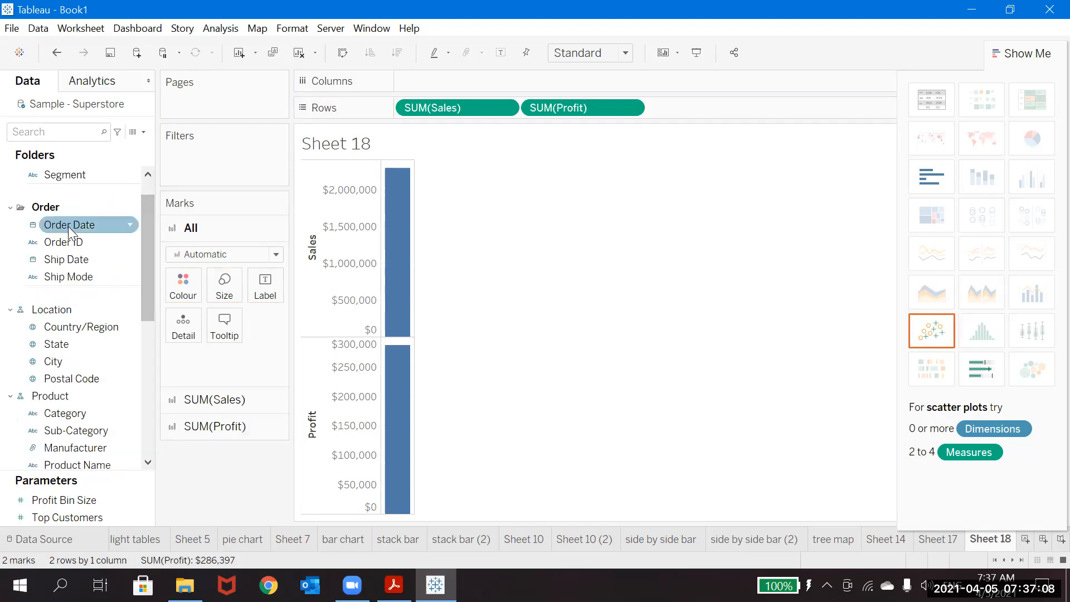
pyautogui.moveTo(67, 226); pyautogui.dragTo(414, 85)
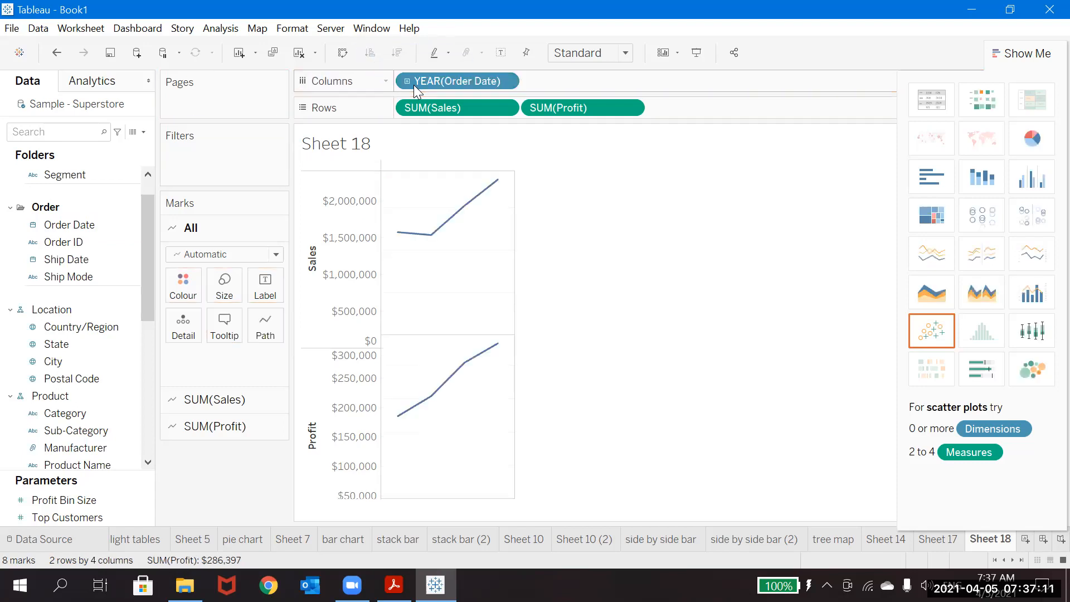
pyautogui.click(504, 82)
pyautogui.click(505, 82)
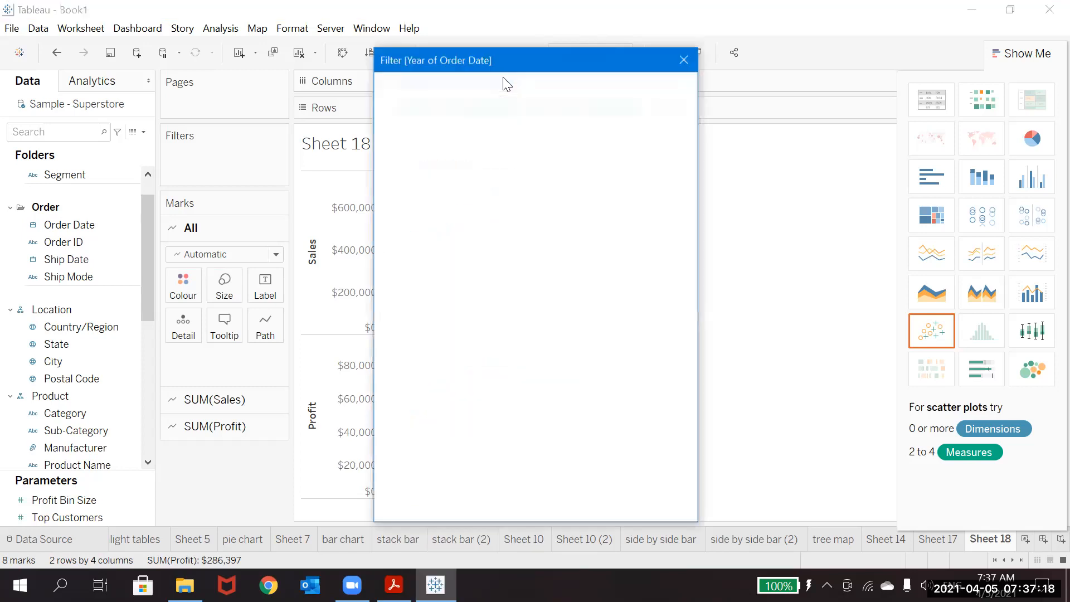
pyautogui.click(684, 61)
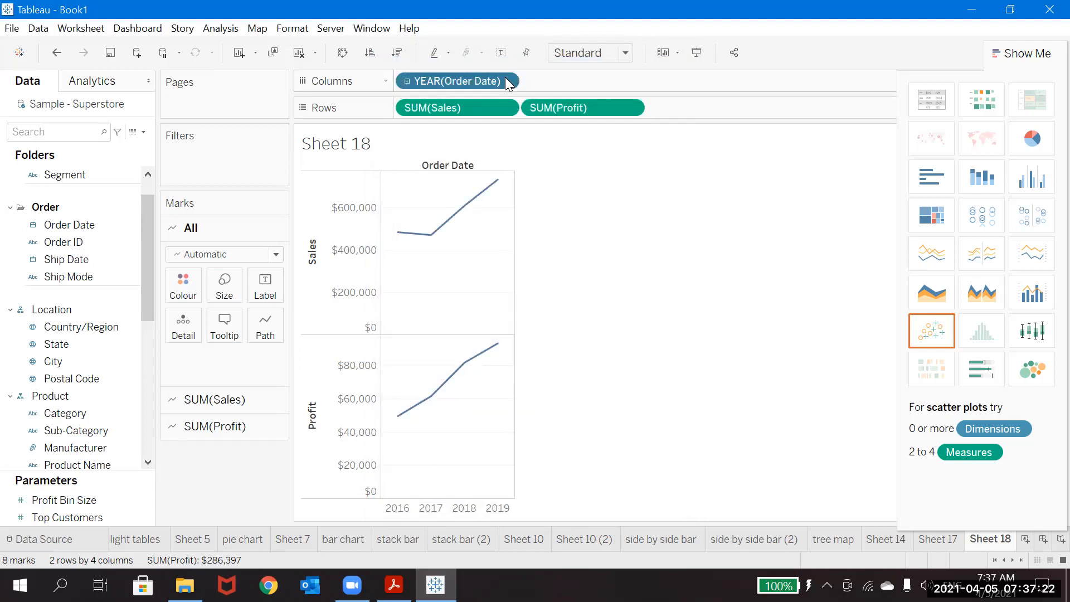
pyautogui.click(505, 81)
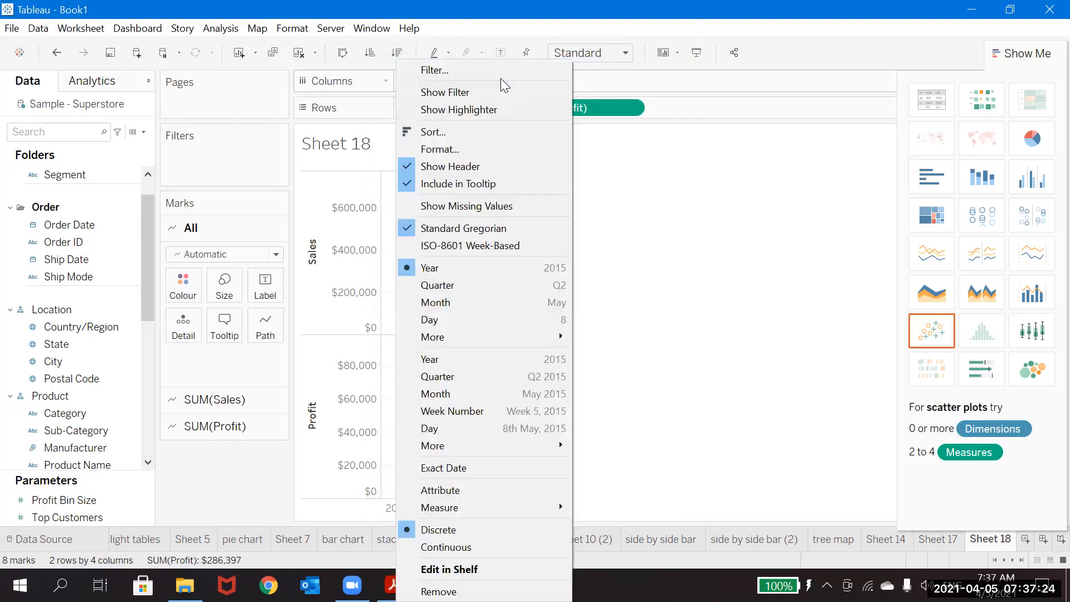
pyautogui.click(467, 310)
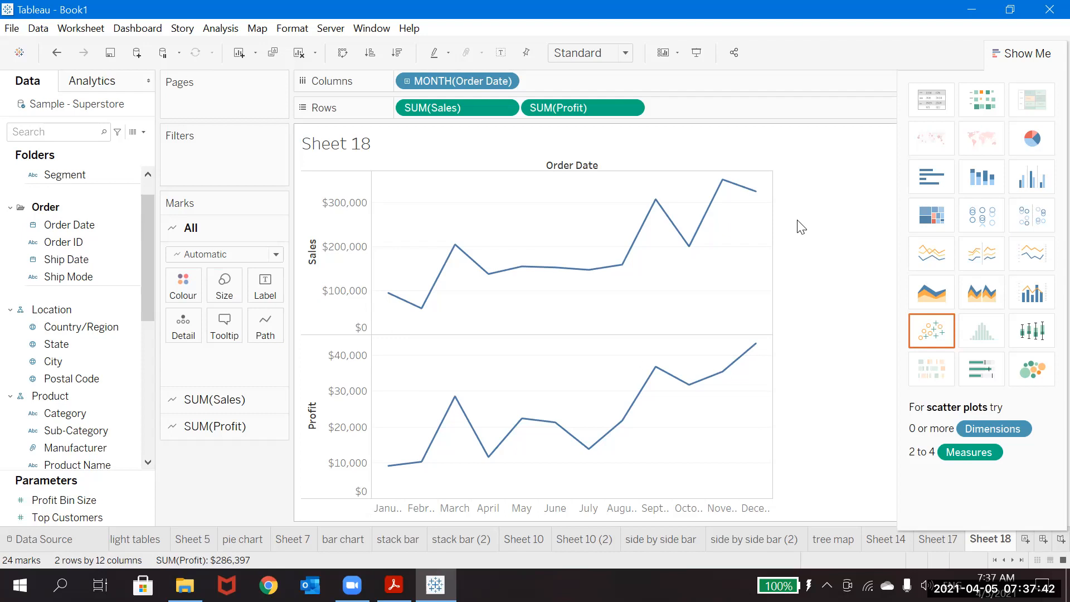
# Convert the Sales and Profit view to a dual-line chart and change the month of Order Date back to discrete.
pyautogui.click(1041, 254)
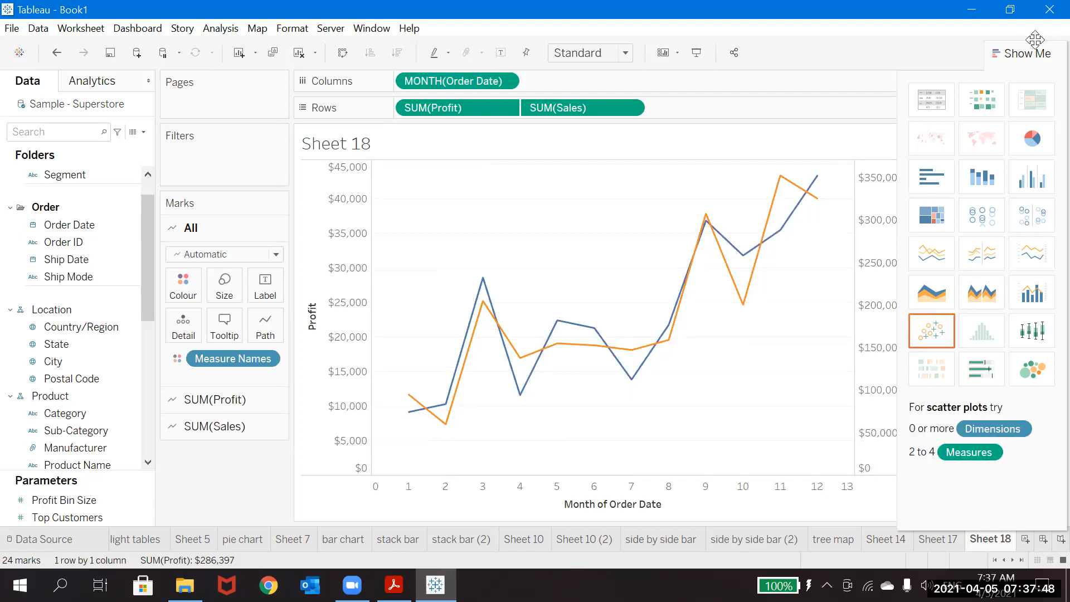
pyautogui.click(1032, 58)
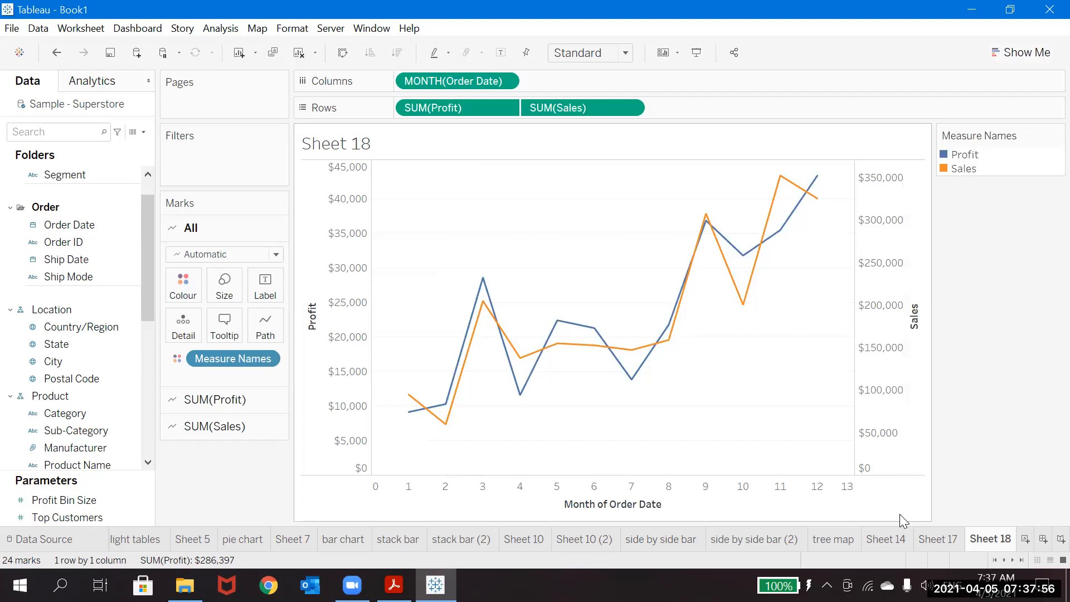
pyautogui.click(504, 81)
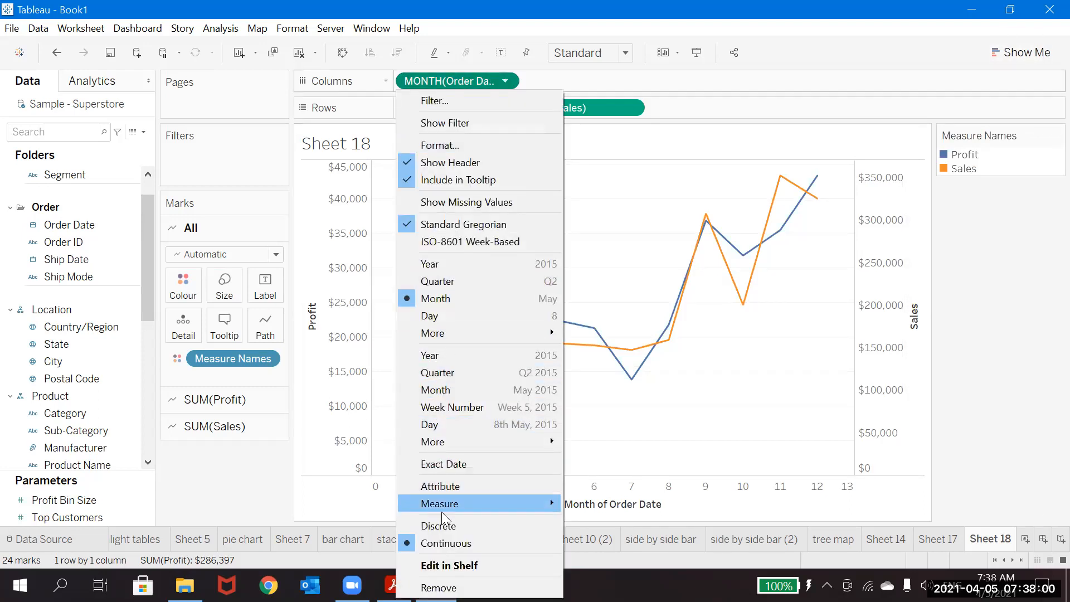
pyautogui.click(441, 522)
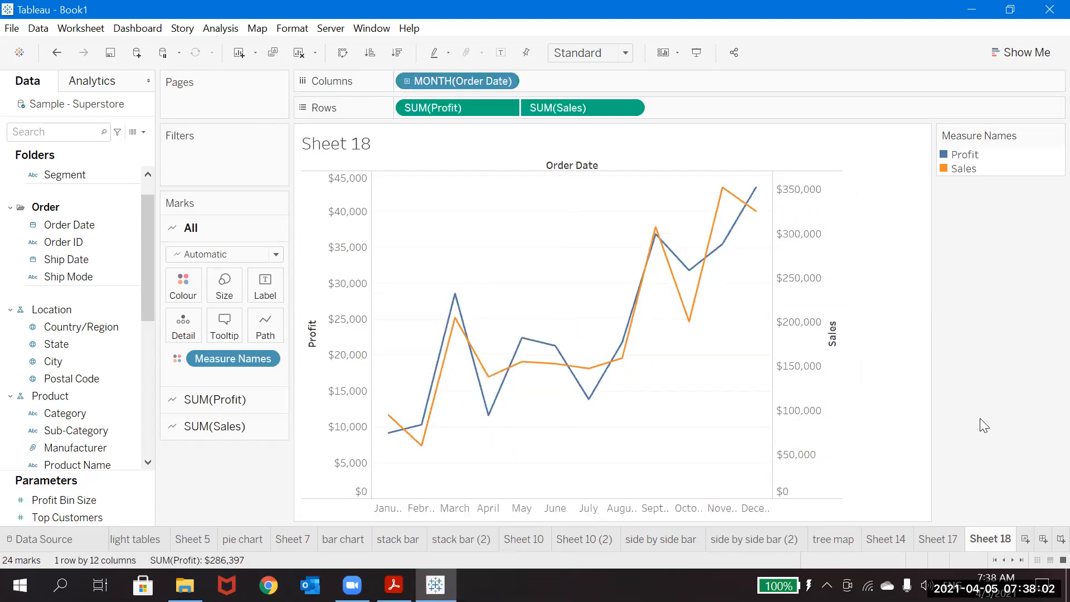
# Add another worksheet and place Order Date on Columns at the discrete Month level.
pyautogui.click(1027, 538)
pyautogui.click(64, 225)
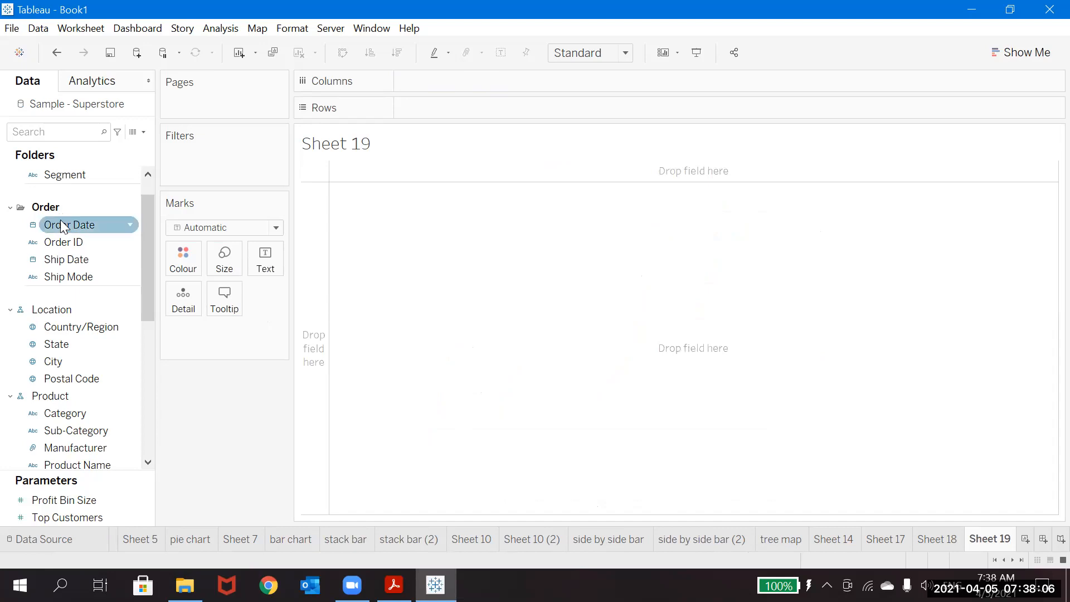
pyautogui.moveTo(60, 222); pyautogui.dragTo(455, 80)
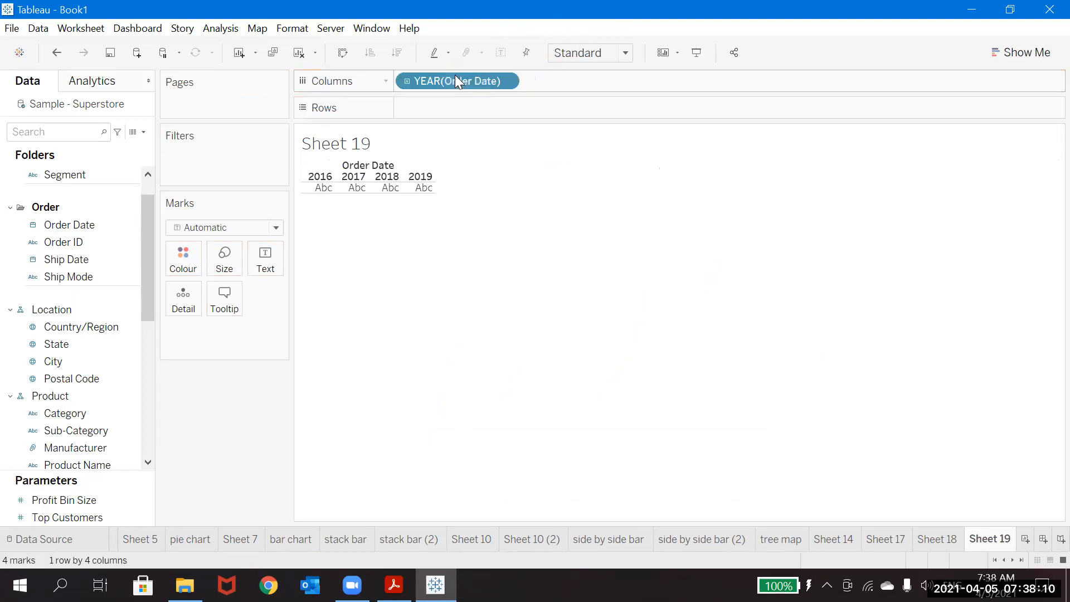
pyautogui.click(506, 81)
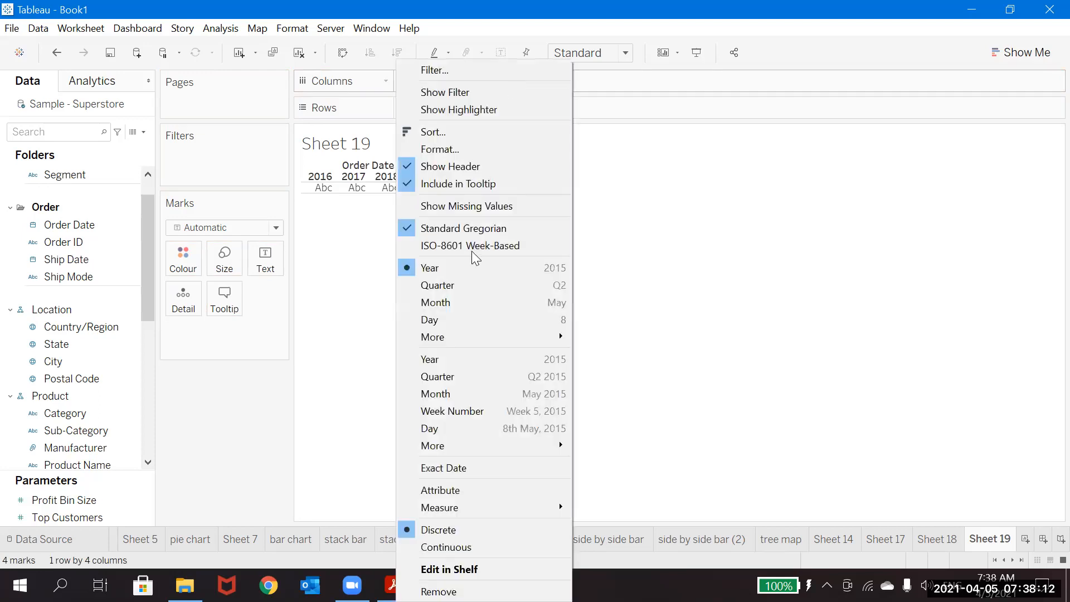
pyautogui.click(459, 306)
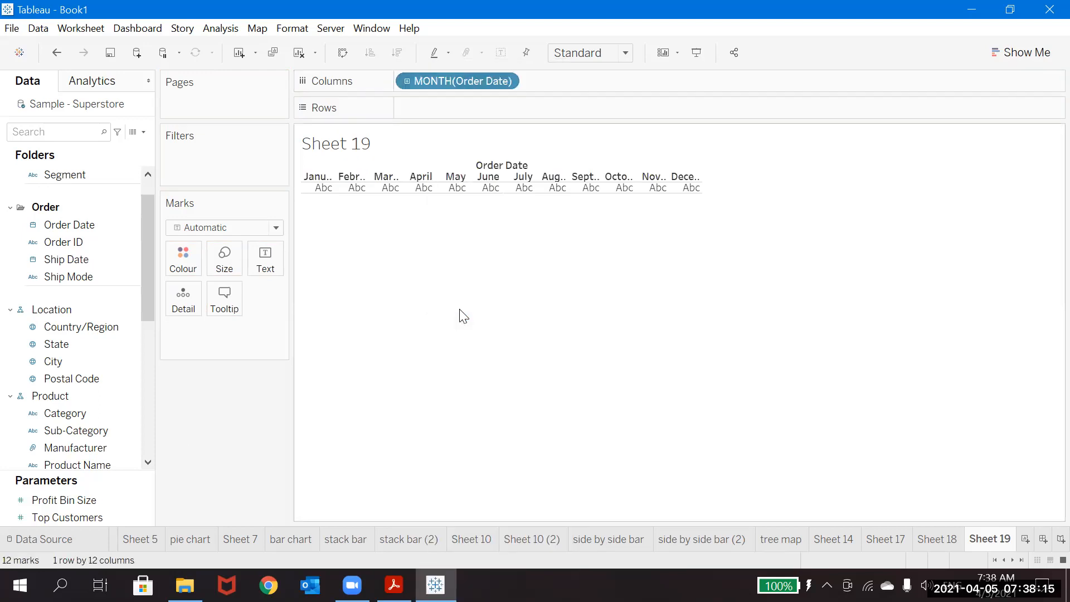
# Add Sales and Profit to Rows beneath the monthly Order Date columns.
pyautogui.click(149, 443)
pyautogui.click(87, 386)
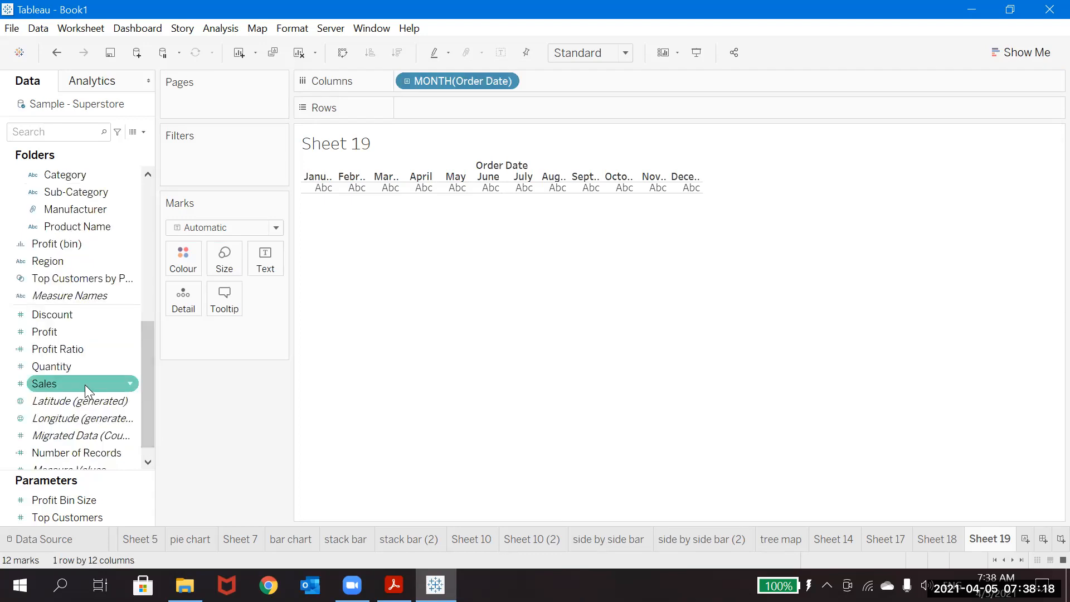
pyautogui.moveTo(85, 384); pyautogui.dragTo(411, 109)
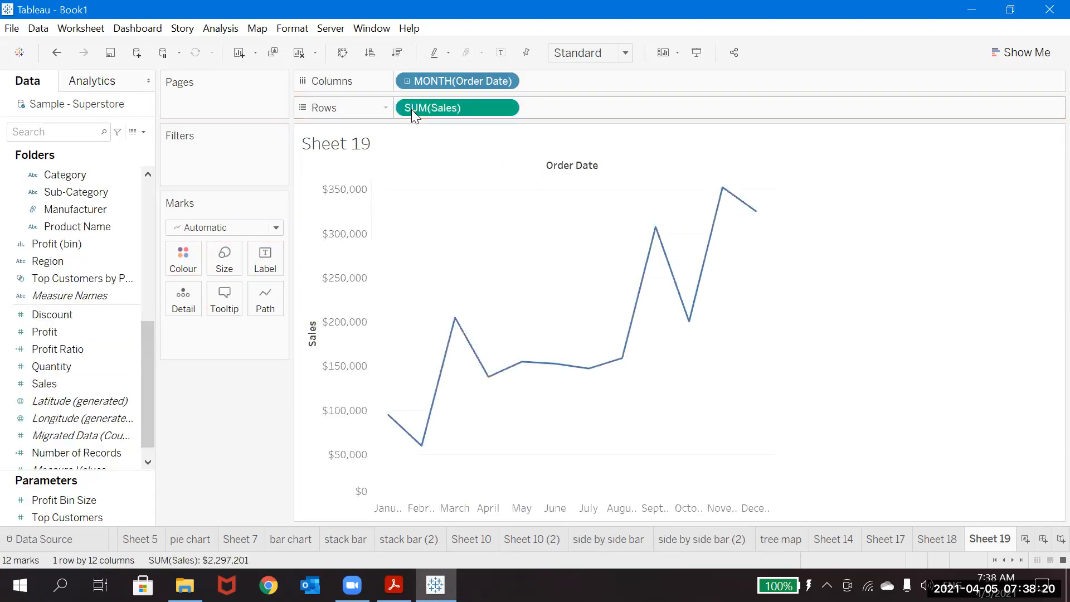
pyautogui.moveTo(63, 335); pyautogui.dragTo(576, 113)
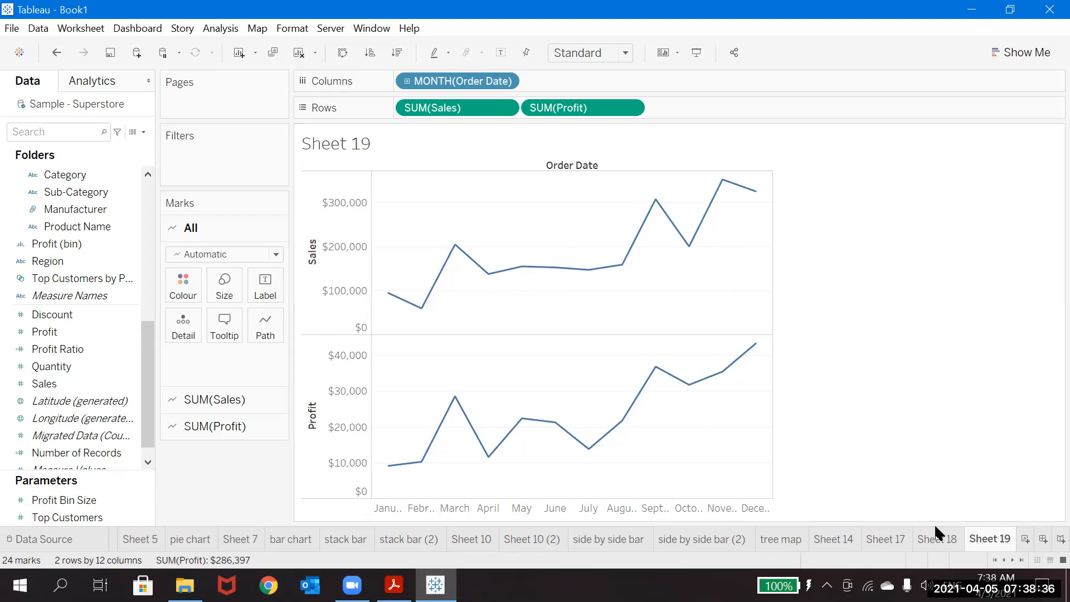
# Combine the monthly Sales and Profit lines on Sheet 19 into one chart by setting SUM(Profit) to Dual Axis.
pyautogui.click(936, 539)
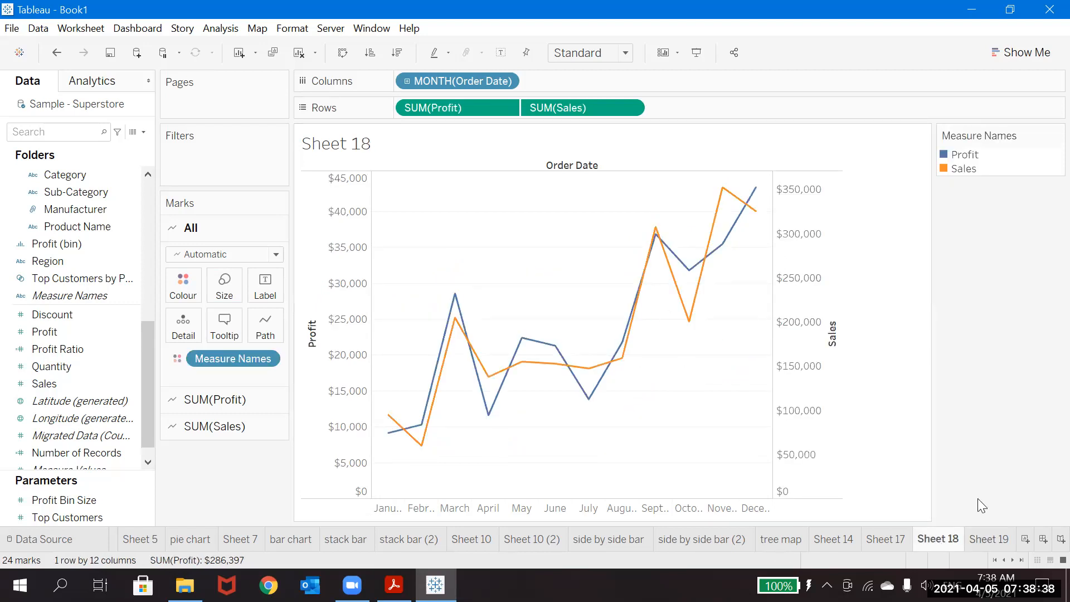
pyautogui.click(970, 540)
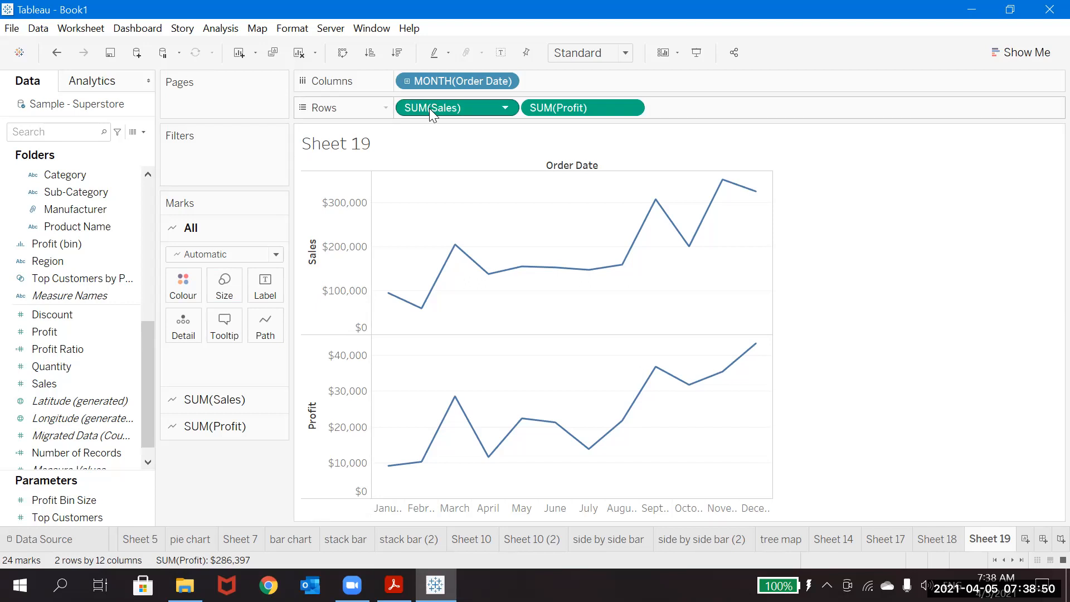
pyautogui.click(630, 109)
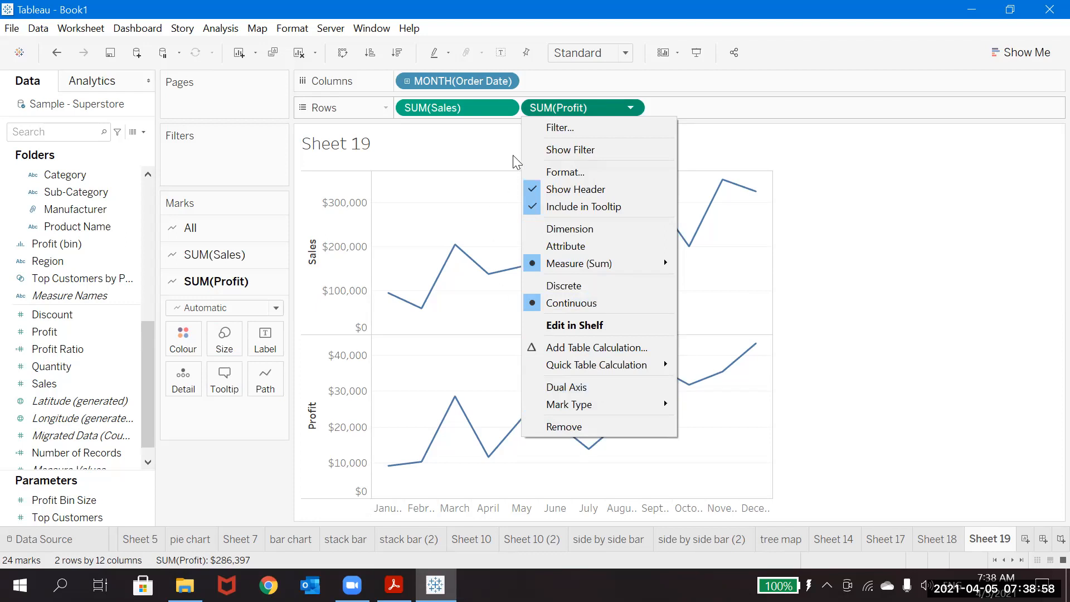
pyautogui.click(503, 110)
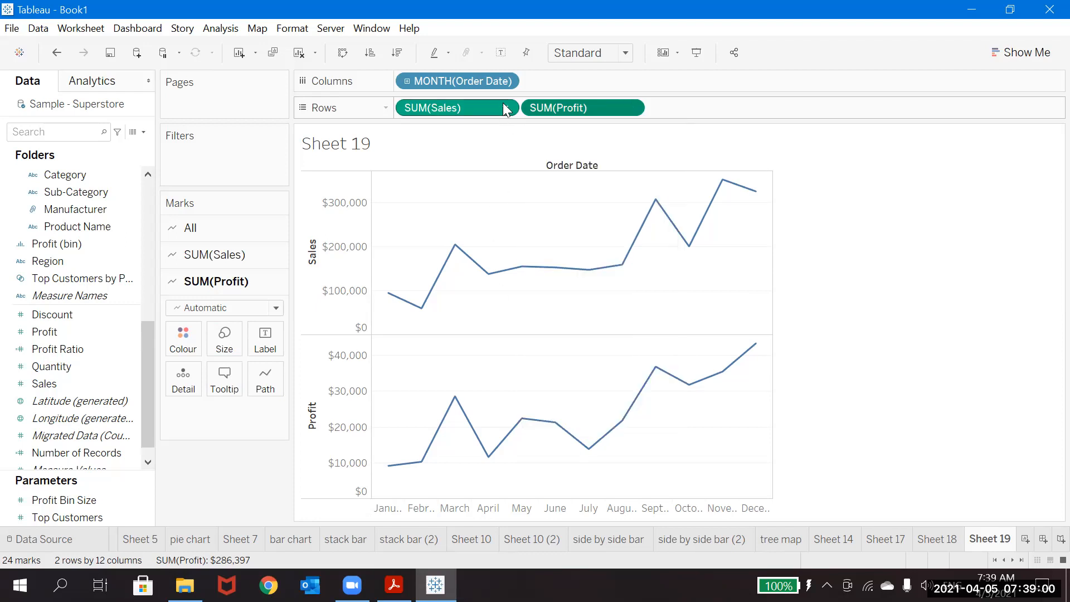
pyautogui.click(503, 108)
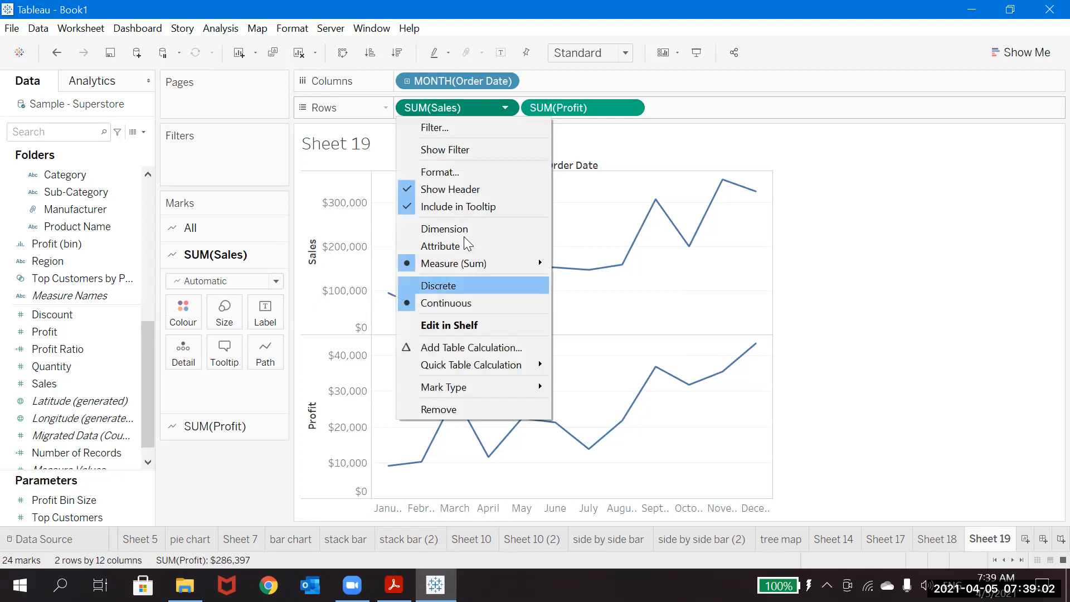
pyautogui.click(633, 109)
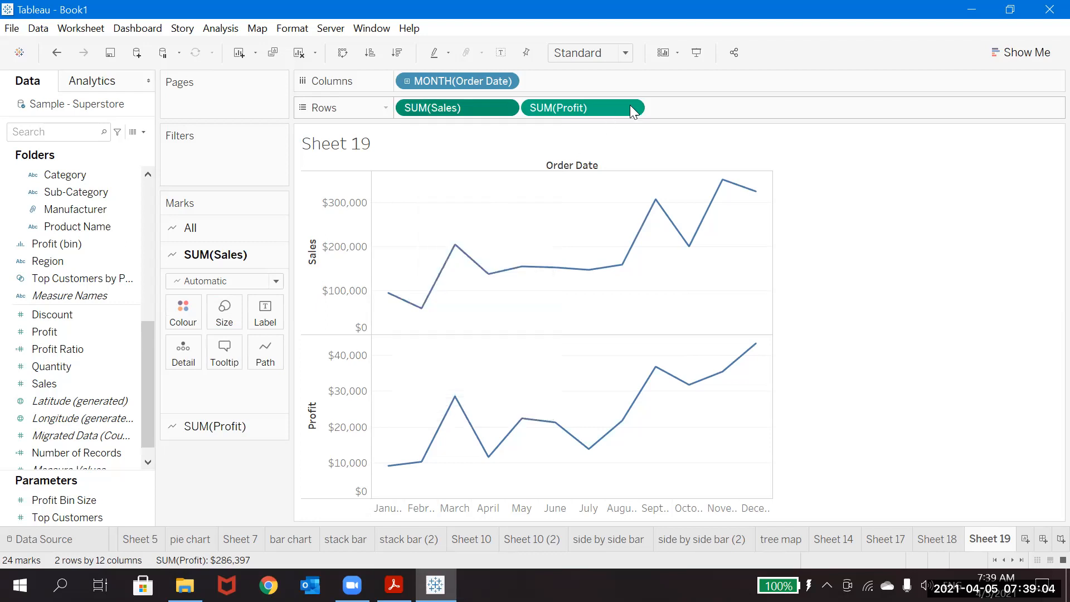
pyautogui.click(631, 107)
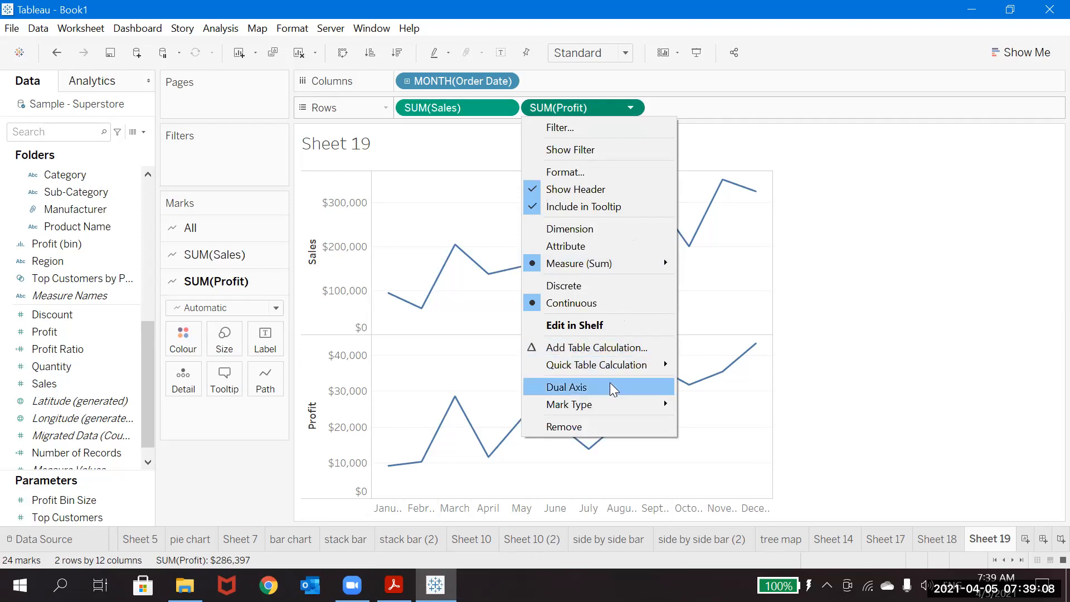
pyautogui.click(609, 386)
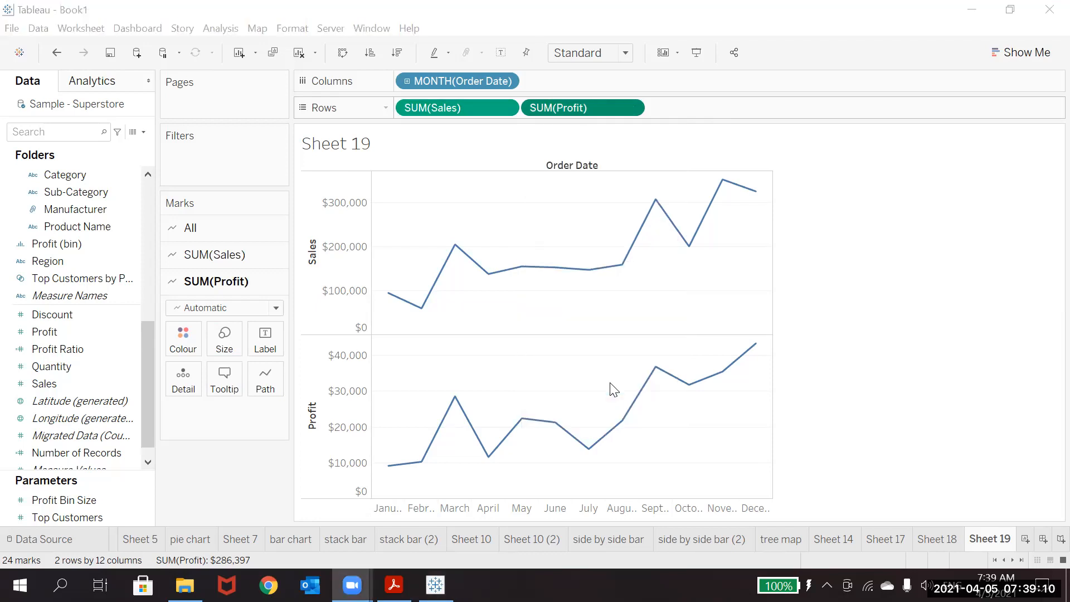
pyautogui.click(630, 108)
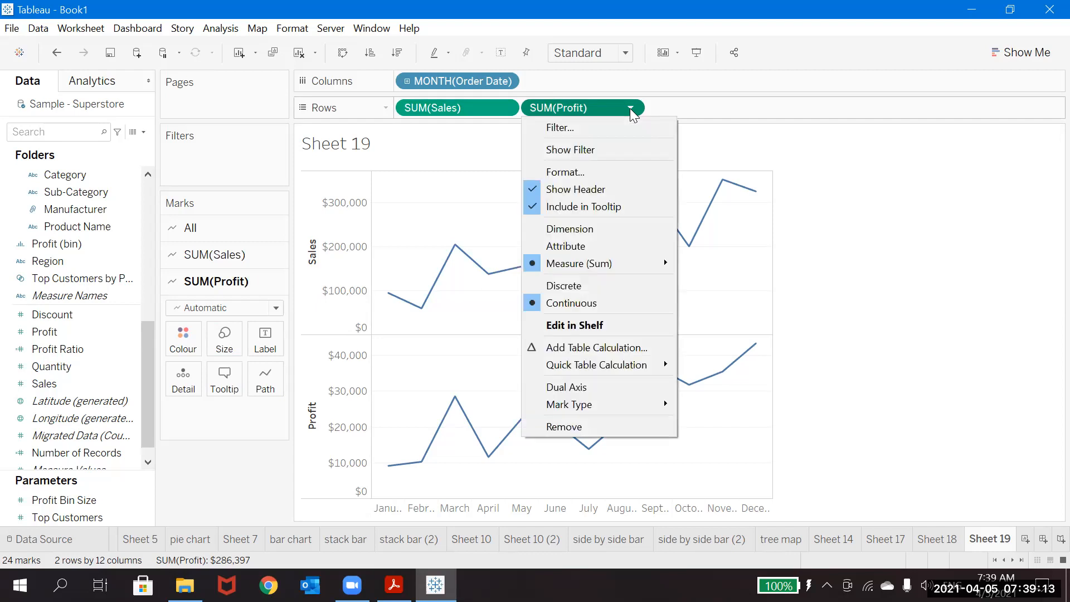
pyautogui.click(593, 388)
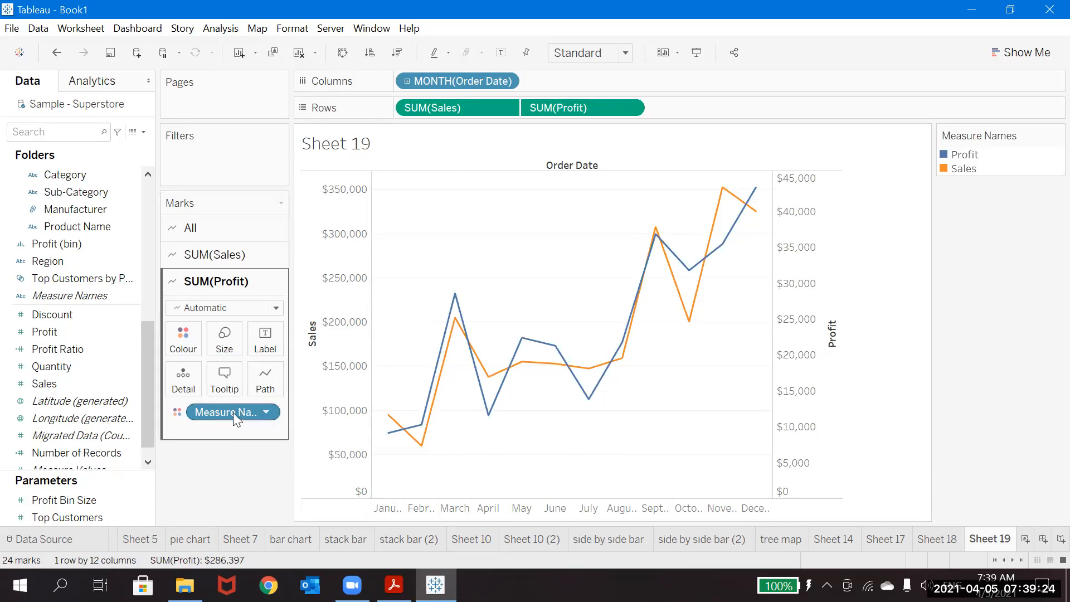
pyautogui.moveTo(398, 433)
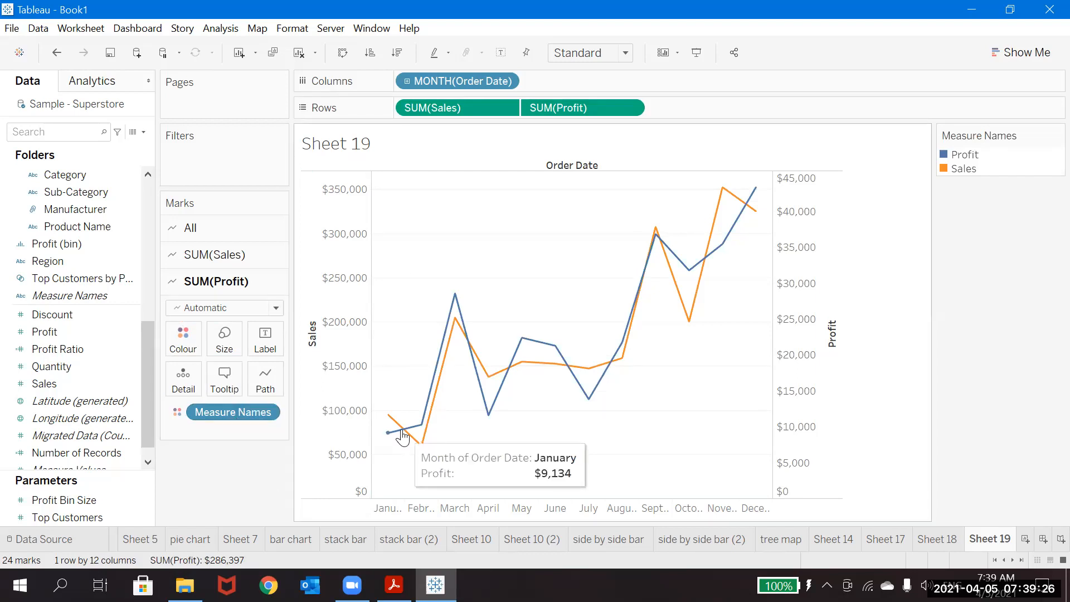
pyautogui.moveTo(692, 278)
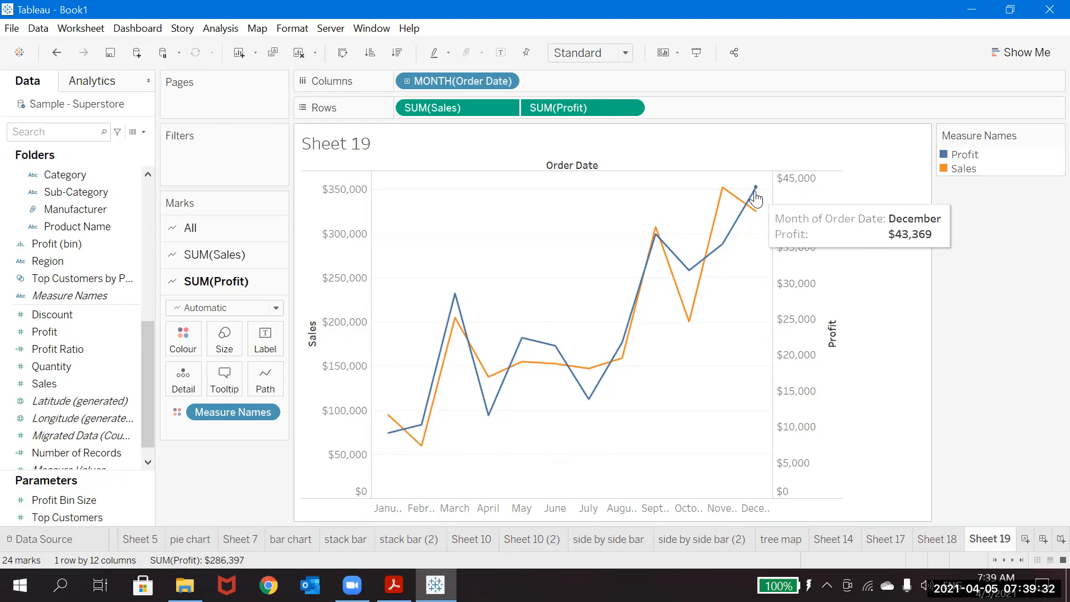
pyautogui.moveTo(757, 216)
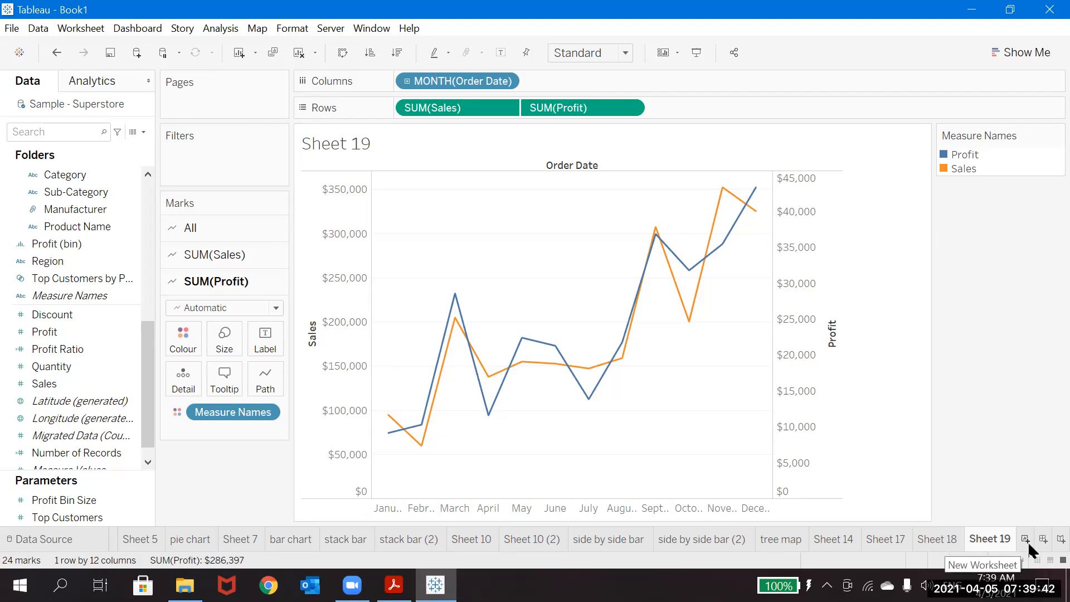
# Change the quarterly Sales lines on Sheet 17 to the Area mark type and convert the view to a continuous area chart.
pyautogui.click(1018, 52)
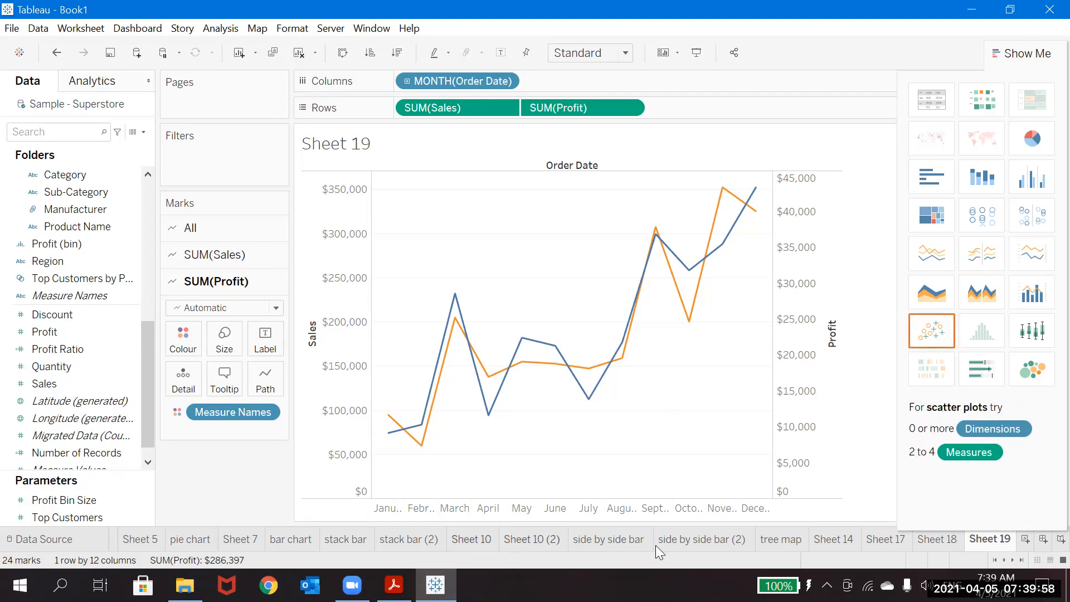
pyautogui.click(890, 541)
pyautogui.click(844, 540)
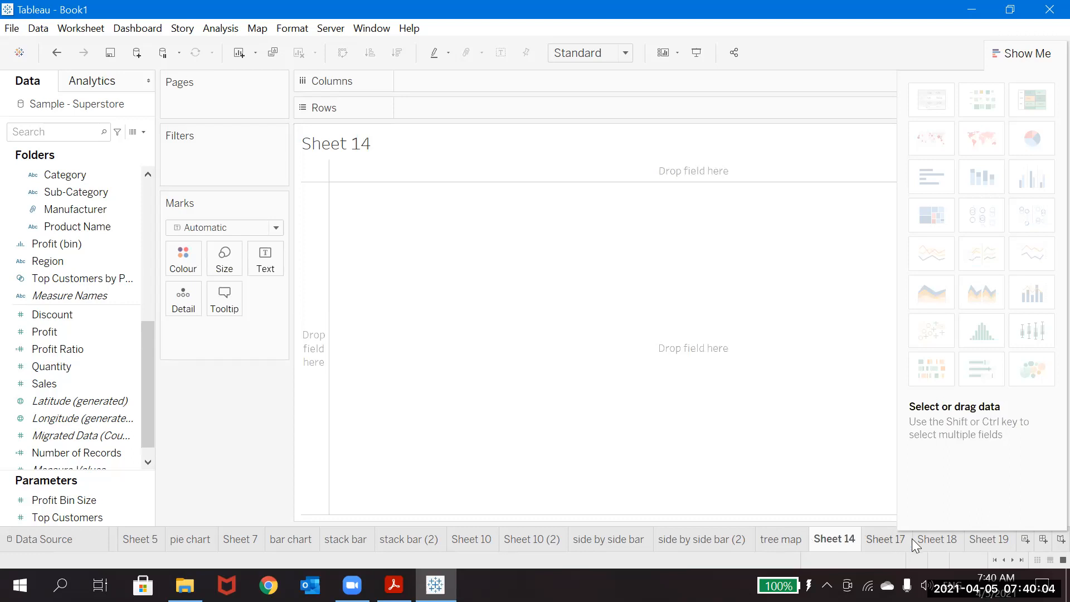
pyautogui.click(889, 543)
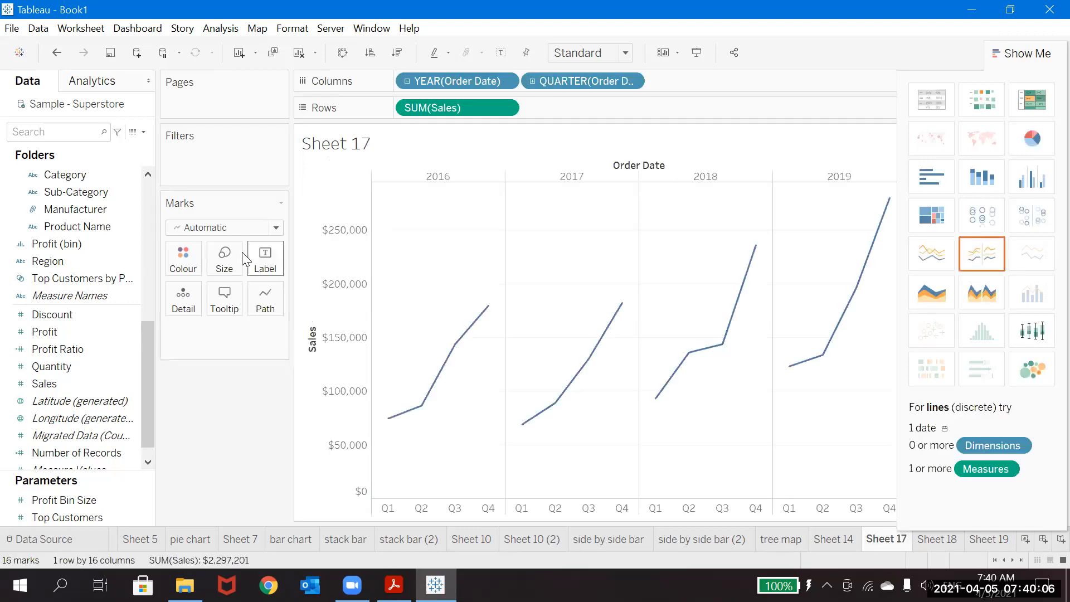
pyautogui.click(275, 227)
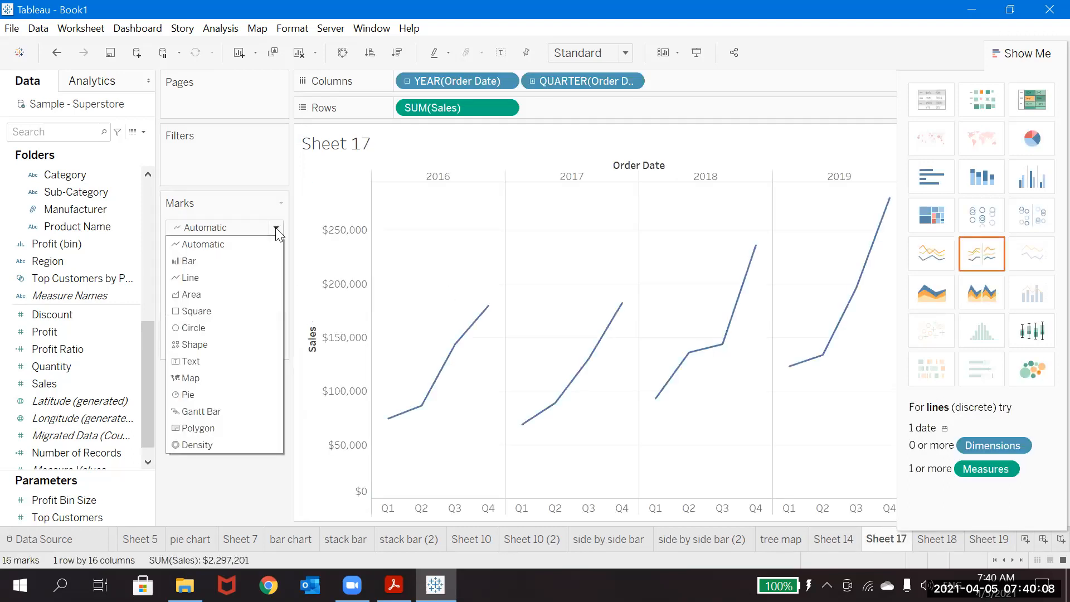
pyautogui.click(191, 295)
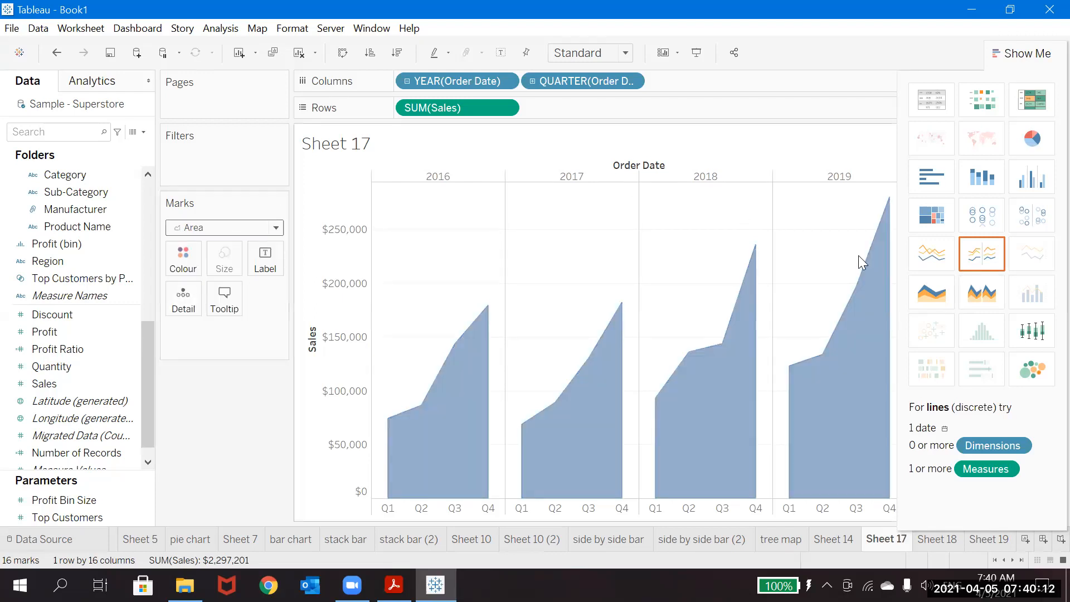
pyautogui.click(926, 305)
pyautogui.moveTo(603, 393)
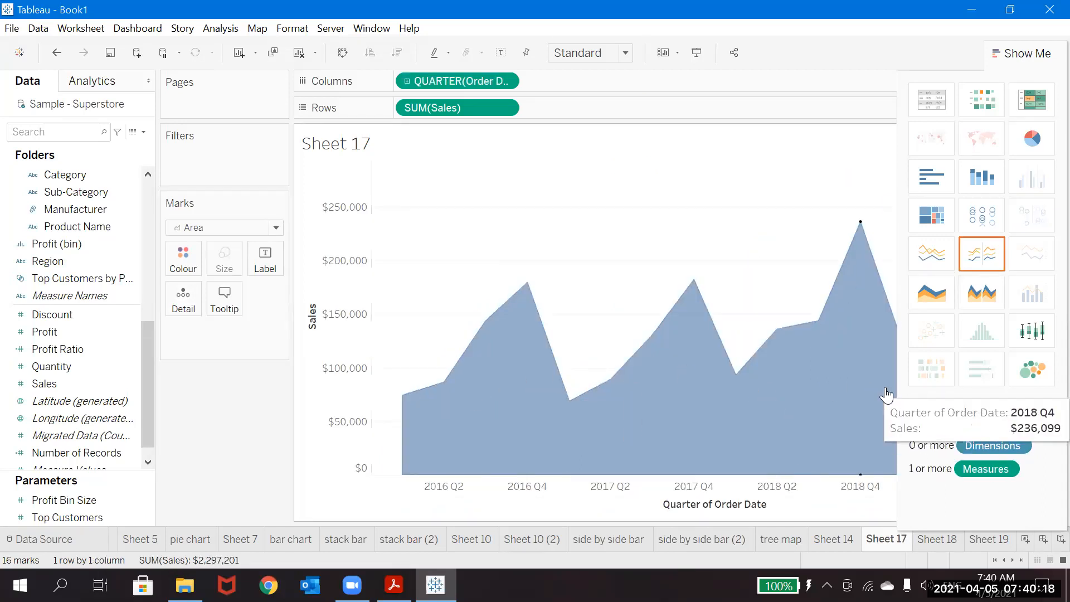
# Return to Sheet 19 and set the mark type of SUM(Profit) to Bar.
pyautogui.click(988, 540)
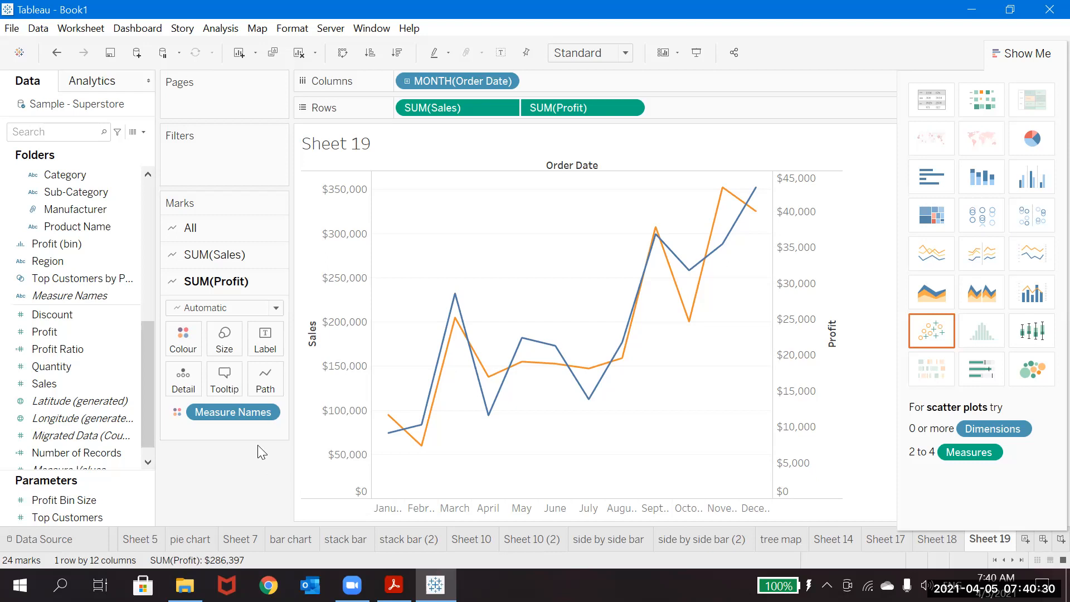
pyautogui.click(185, 230)
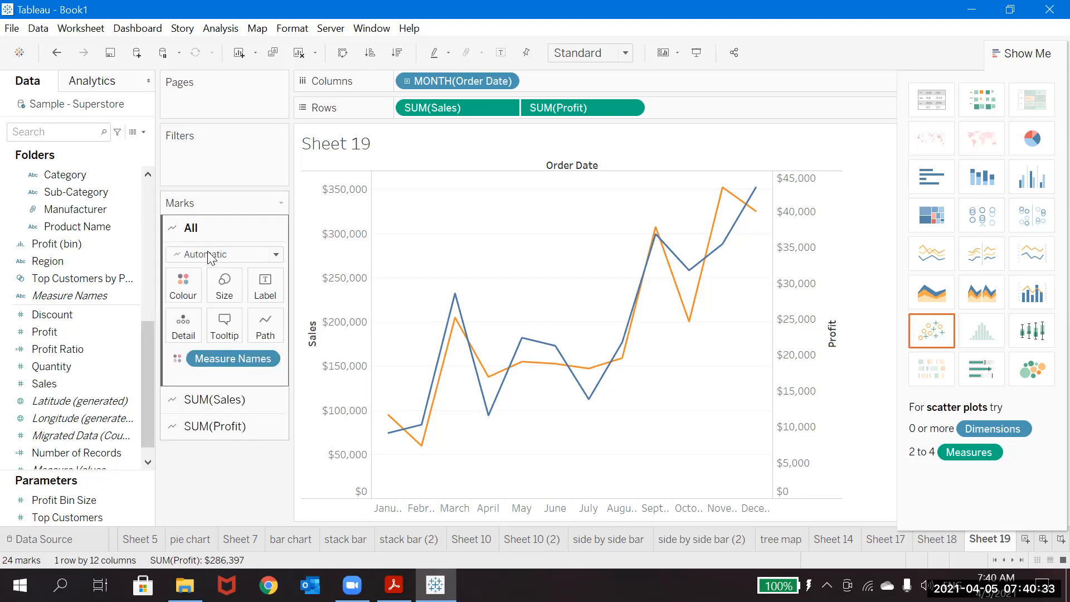
pyautogui.click(201, 401)
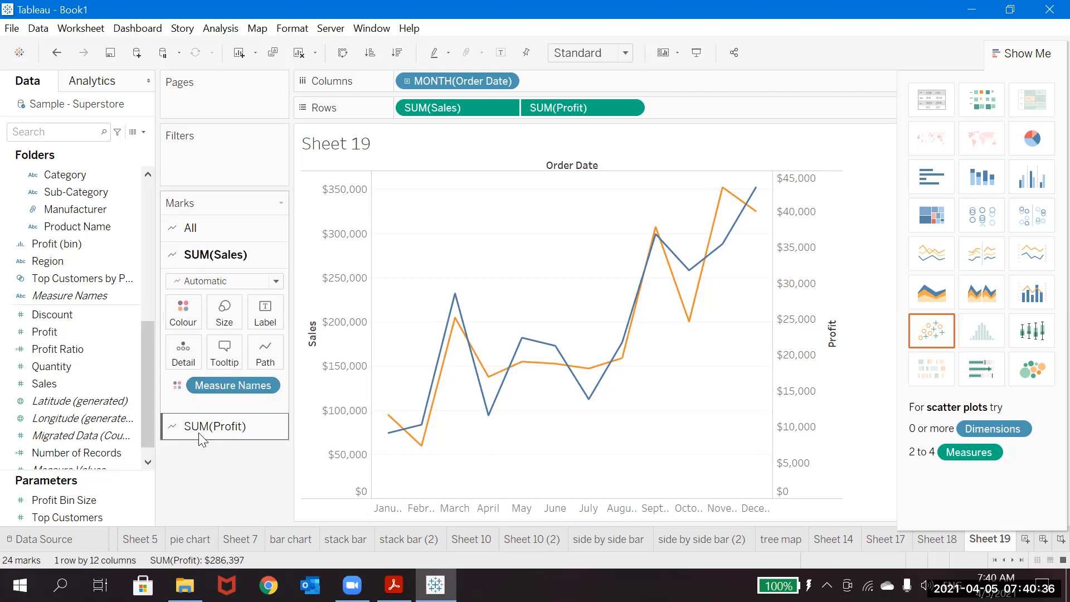
pyautogui.click(198, 429)
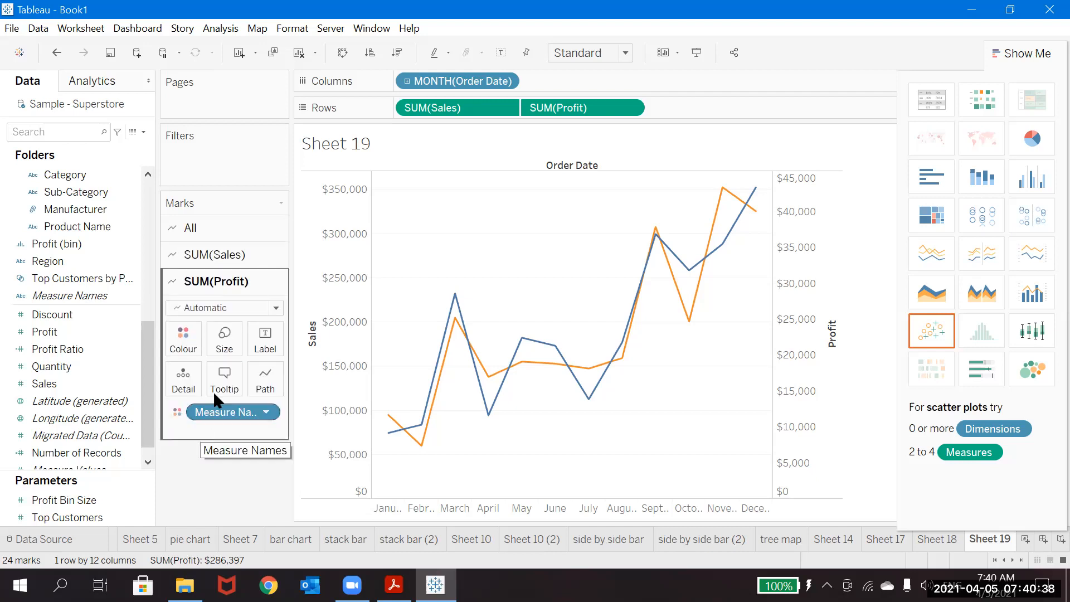
pyautogui.click(268, 308)
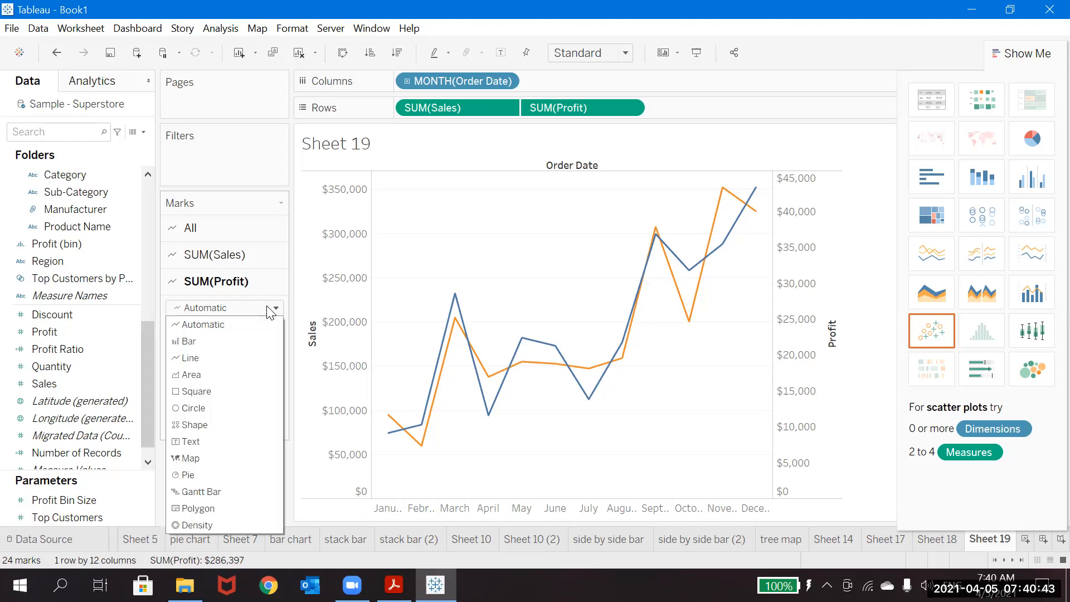
pyautogui.click(198, 341)
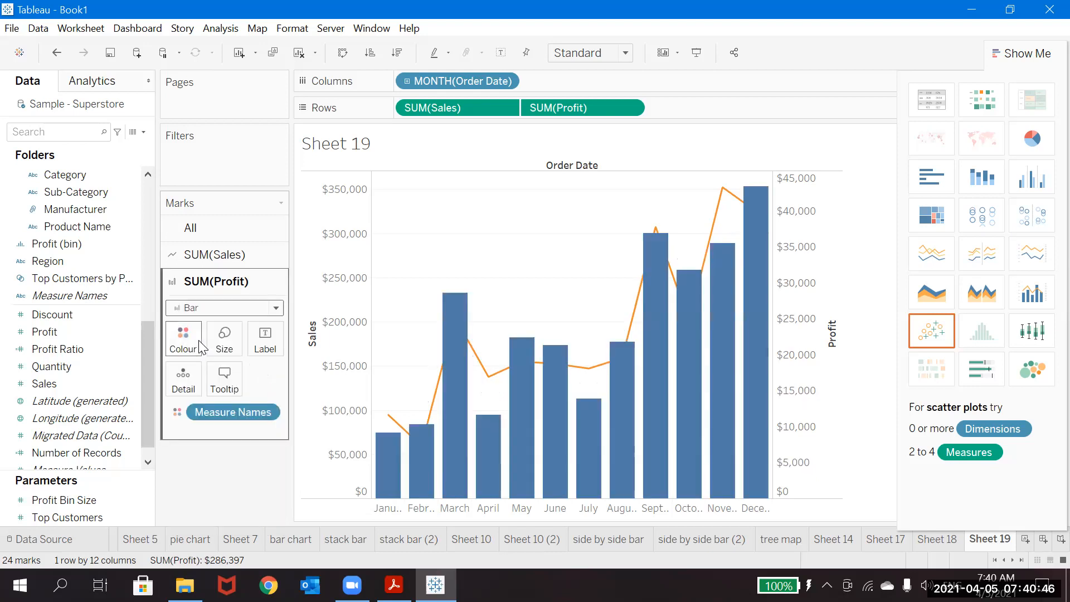
# Reorder the Rows fields to place SUM(Sales) after SUM(Profit) so the Sales line draws over the bars, and close Show Me.
pyautogui.moveTo(479, 368)
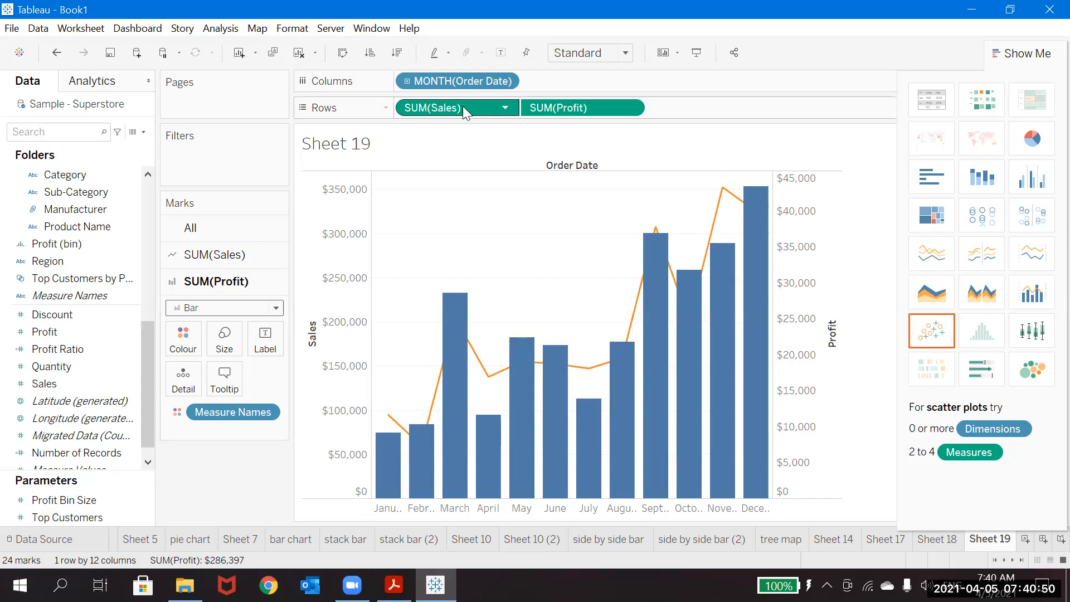
pyautogui.moveTo(462, 104); pyautogui.dragTo(699, 112)
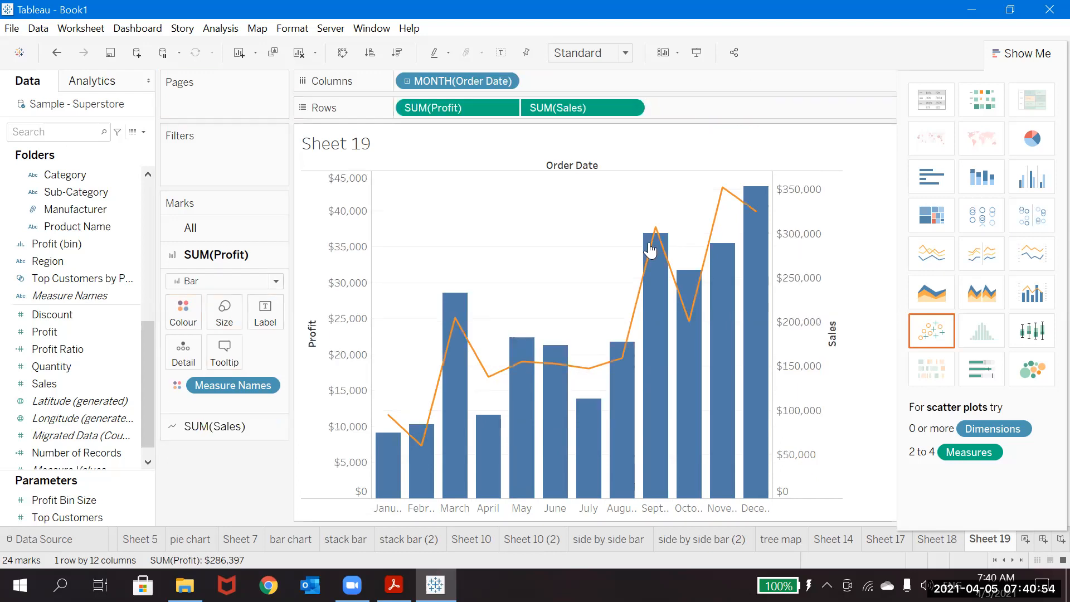
pyautogui.click(1027, 53)
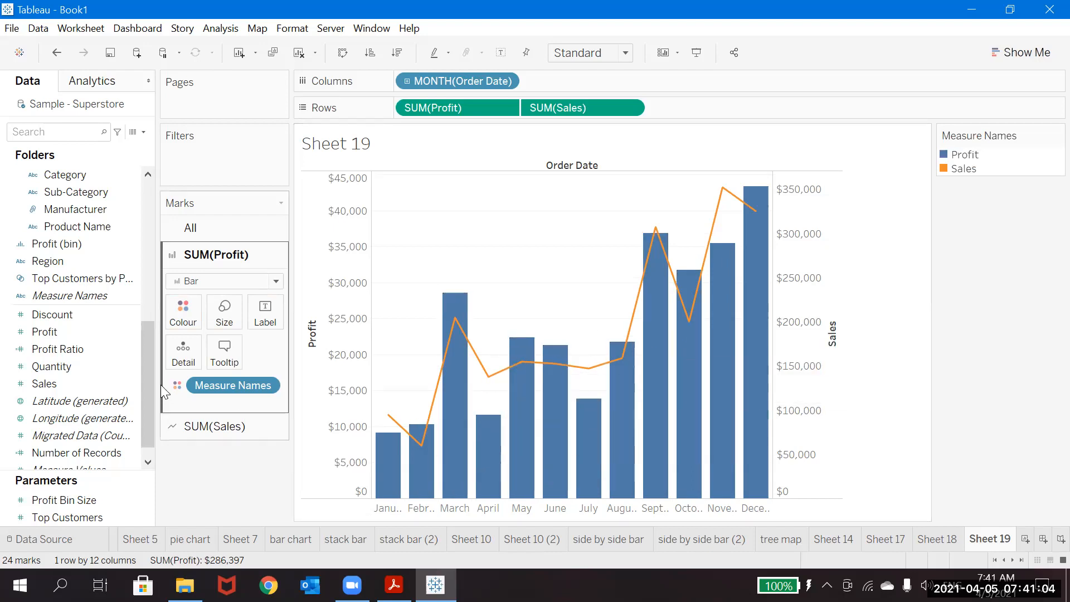
# Set the mark type of SUM(Sales) to Bar, leaving SUM(Profit) as Bar.
pyautogui.click(243, 281)
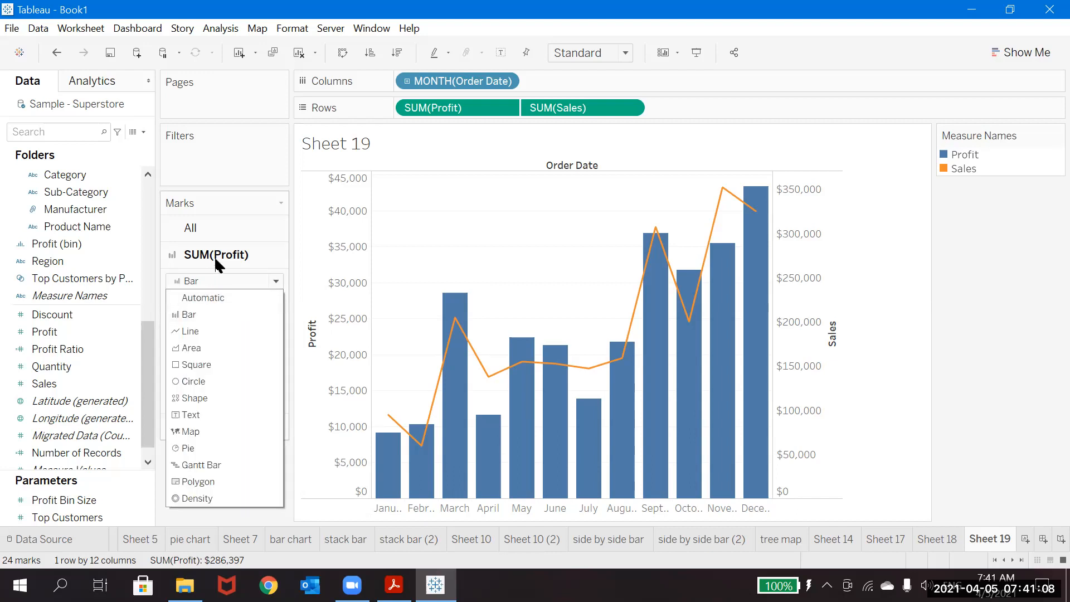
pyautogui.click(308, 374)
pyautogui.click(179, 426)
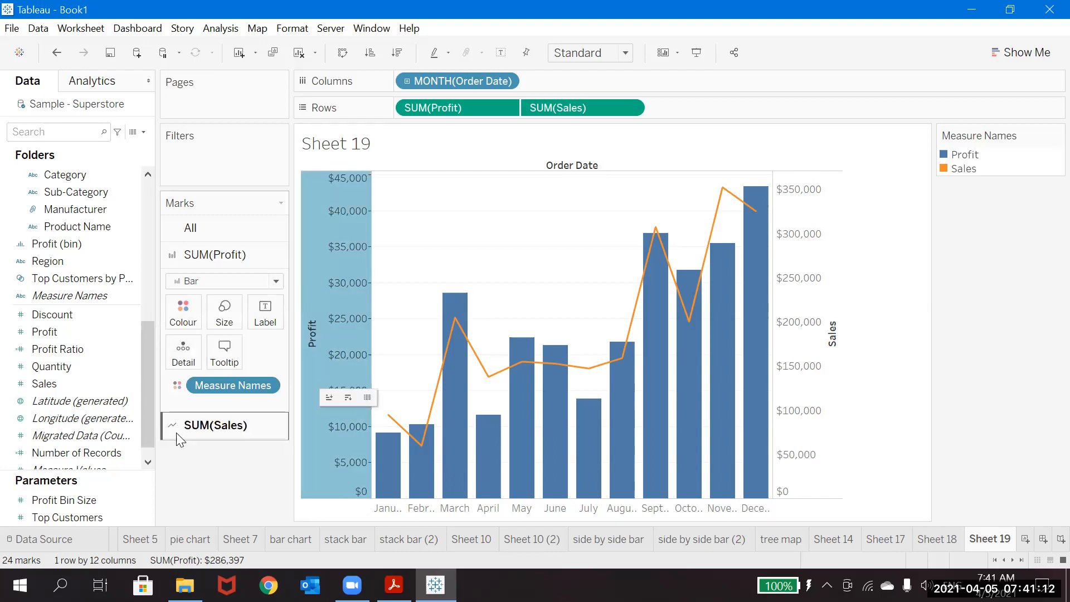
pyautogui.click(238, 308)
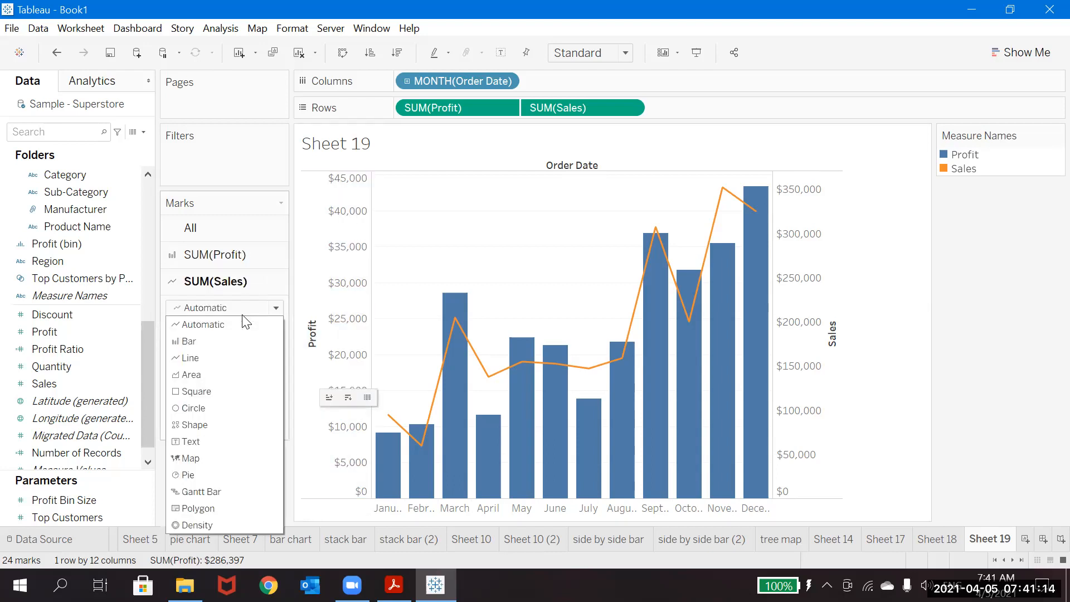
pyautogui.click(189, 341)
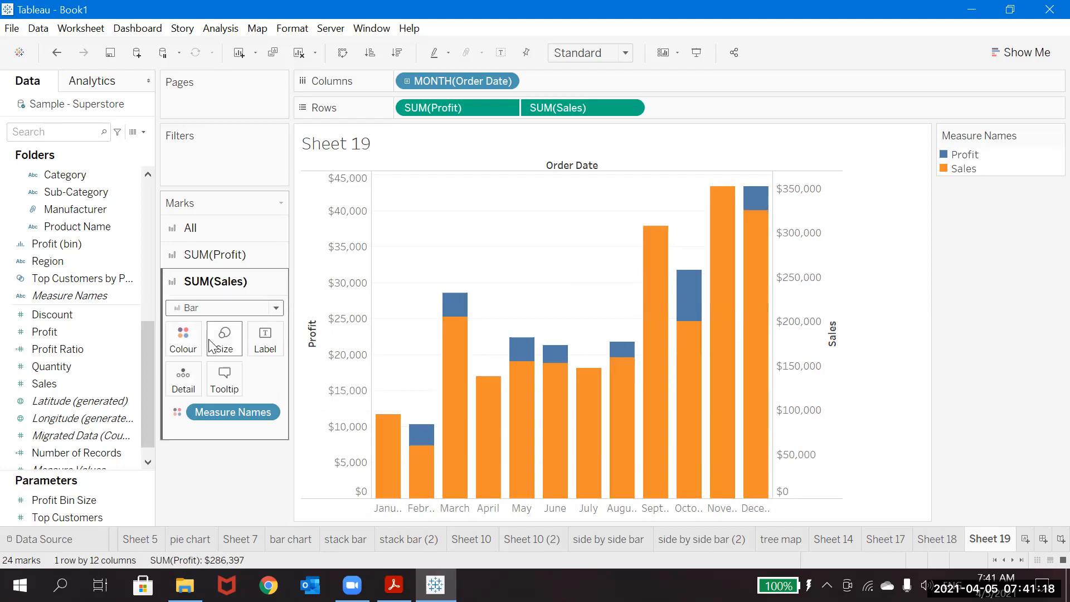
# Reduce the size of the SUM(Sales) bars so they sit as narrow bars inside the wider Profit bars.
pyautogui.click(224, 345)
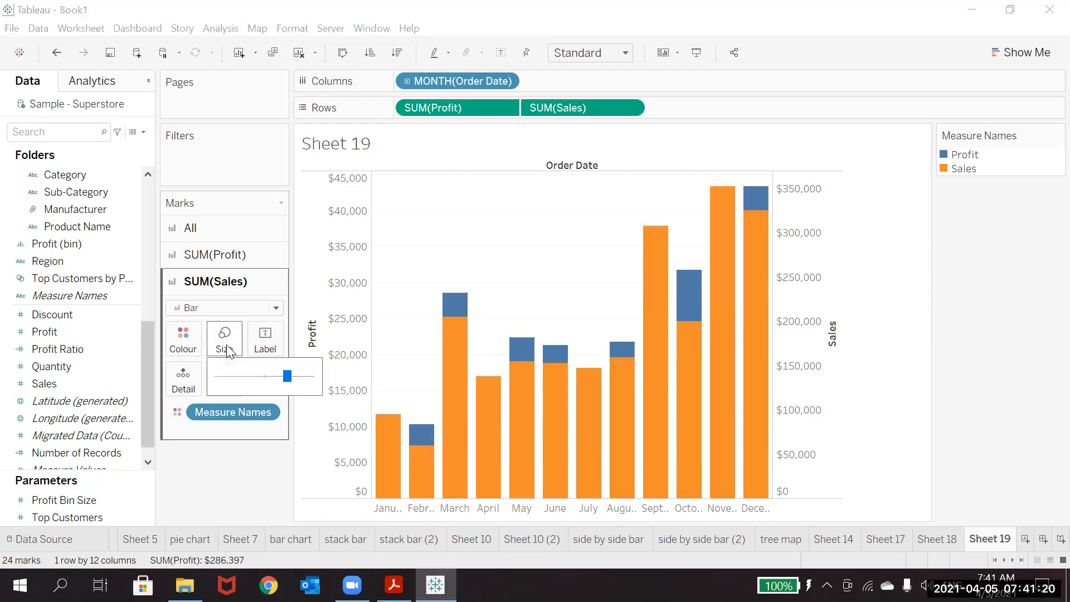
pyautogui.click(268, 377)
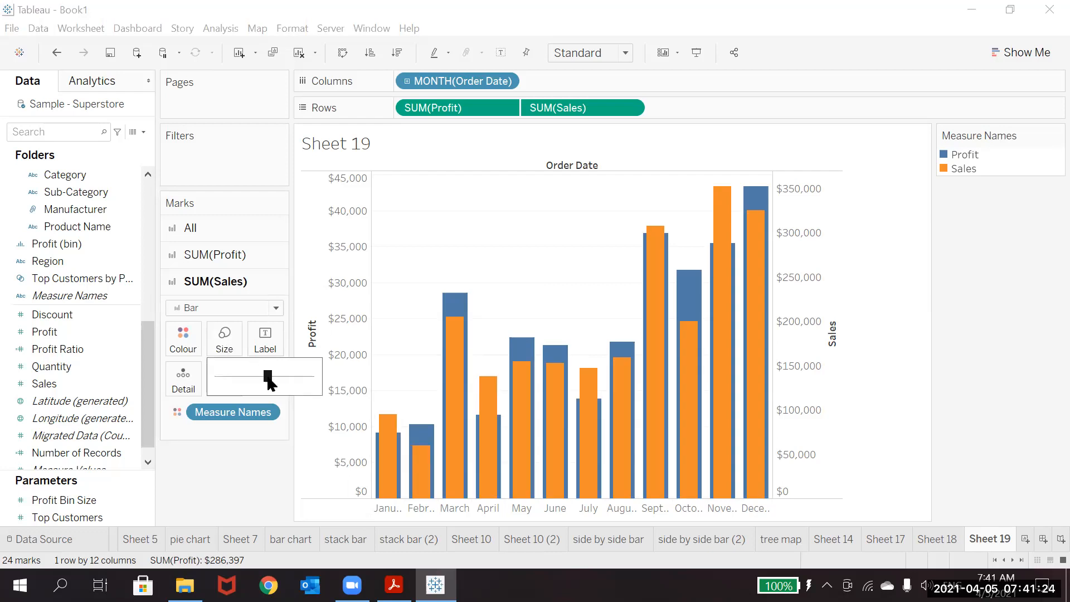
pyautogui.moveTo(256, 379); pyautogui.dragTo(244, 376)
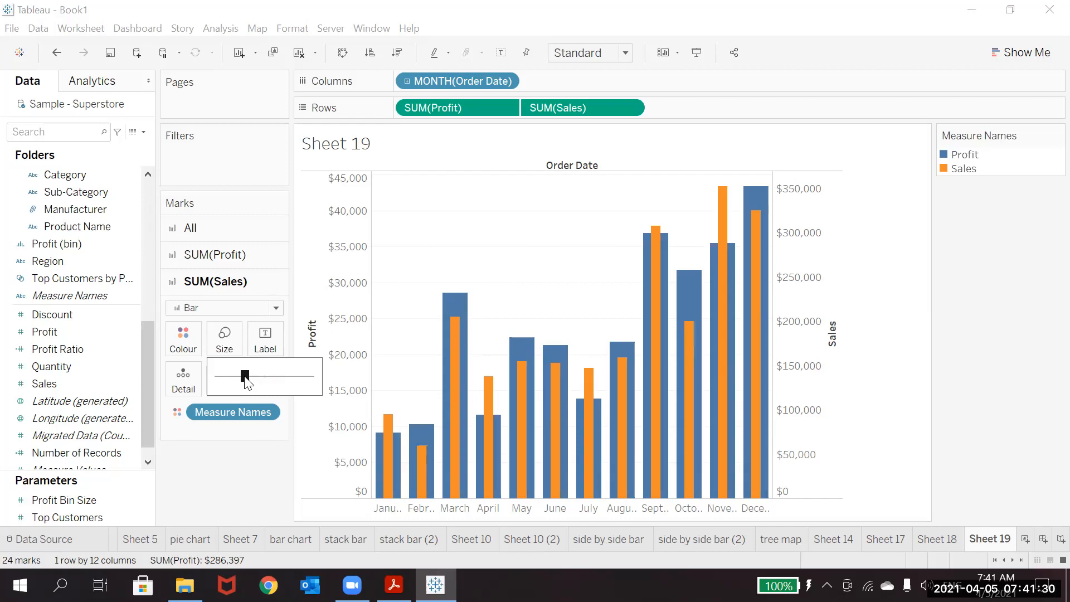
# Set the mark type of SUM(Profit) to Circle and enlarge the circles.
pyautogui.click(215, 459)
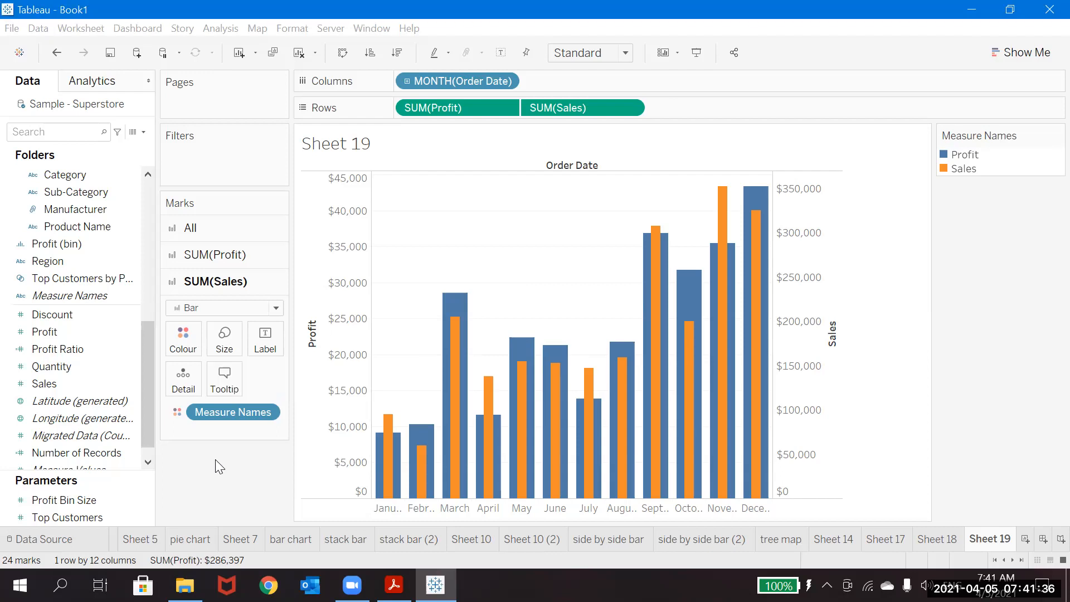
pyautogui.click(217, 255)
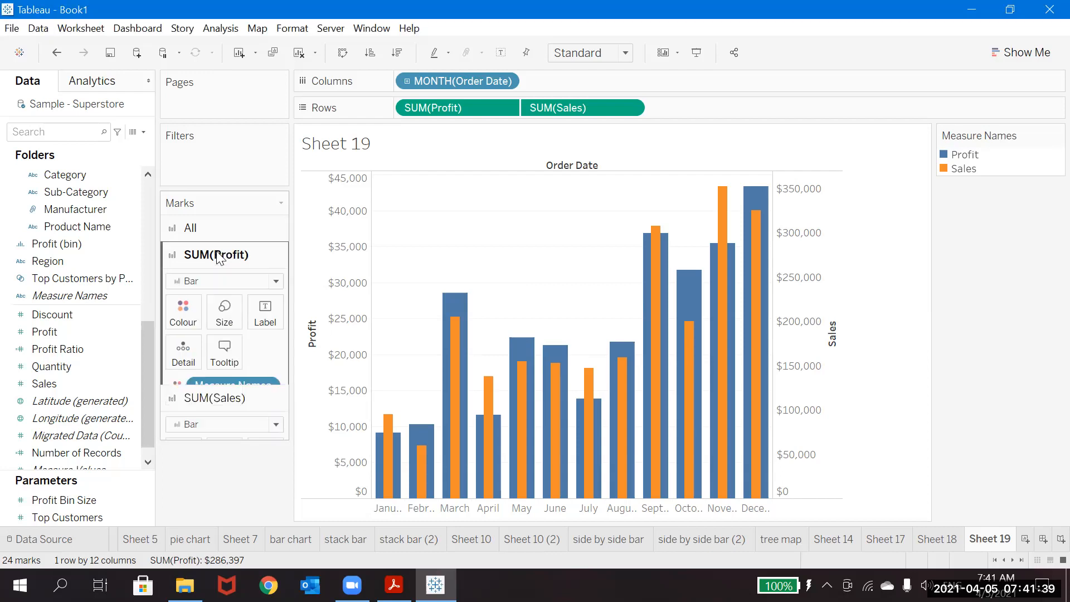
pyautogui.click(207, 282)
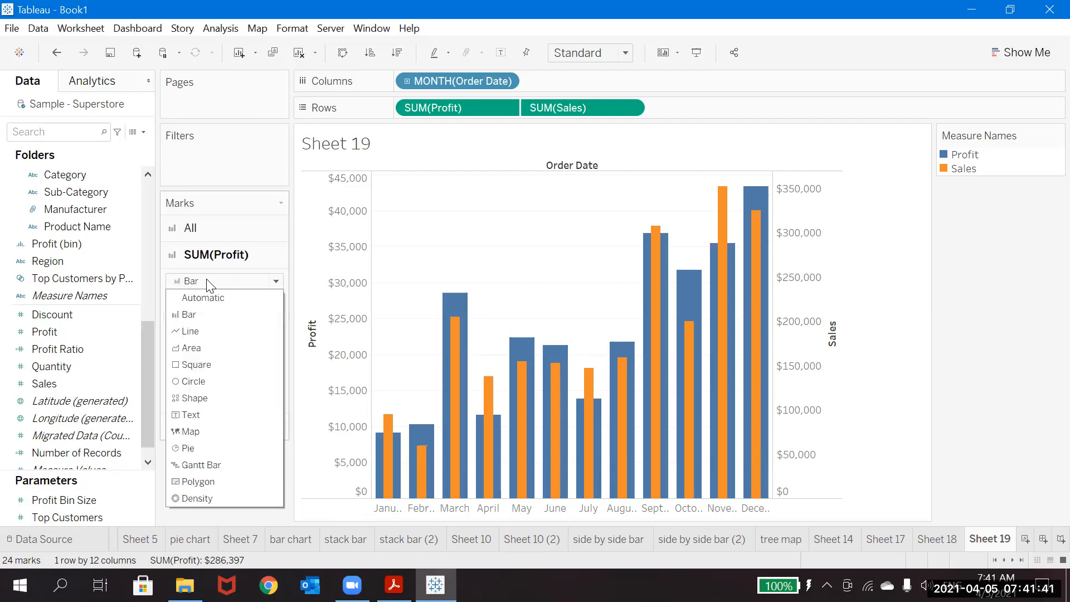
pyautogui.click(226, 384)
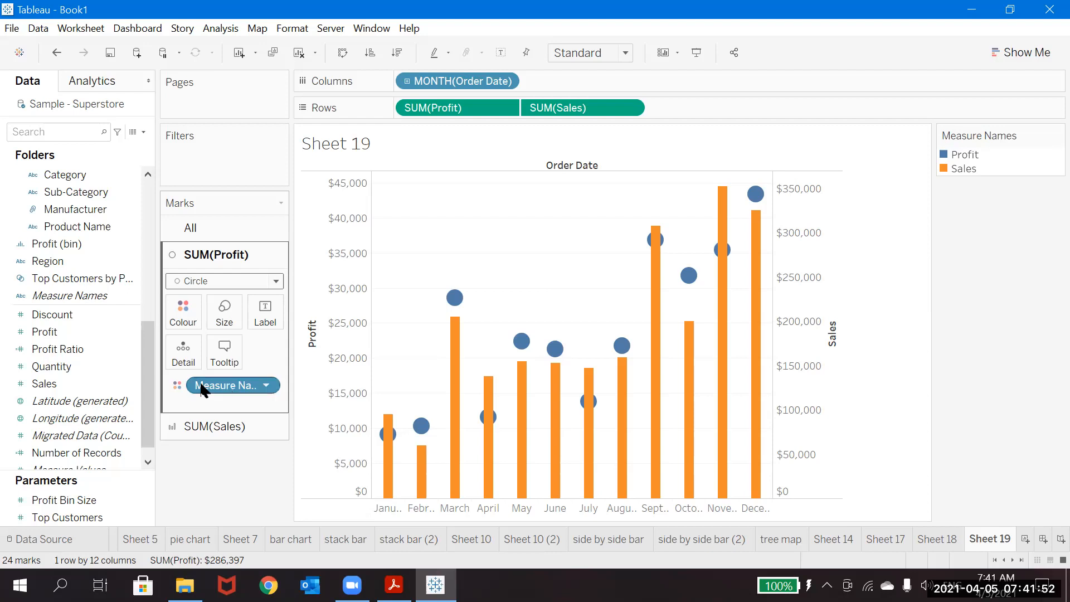
pyautogui.click(221, 326)
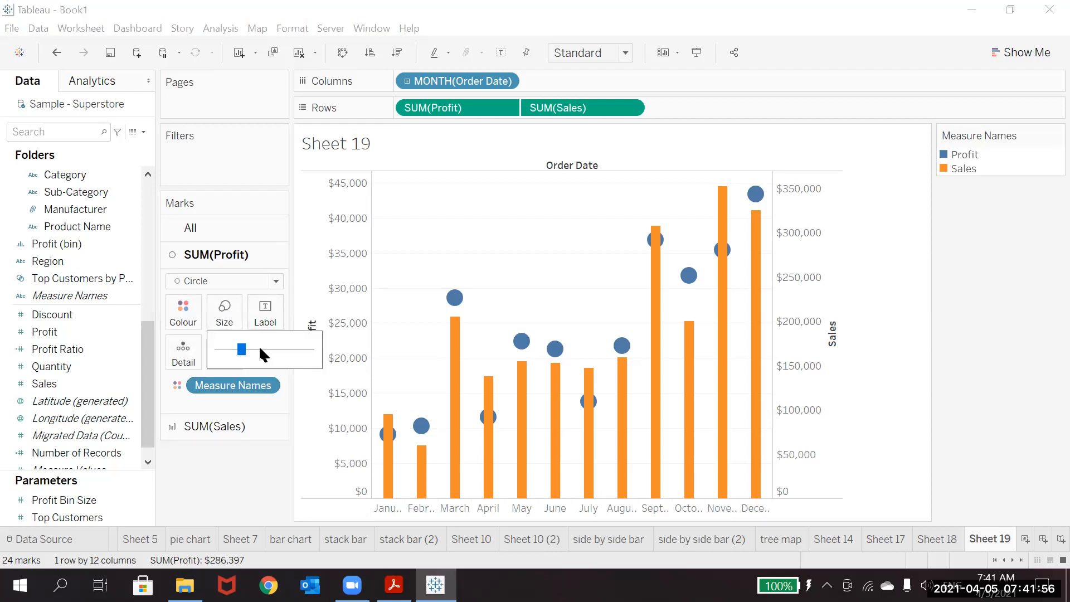
pyautogui.moveTo(259, 348); pyautogui.dragTo(261, 349)
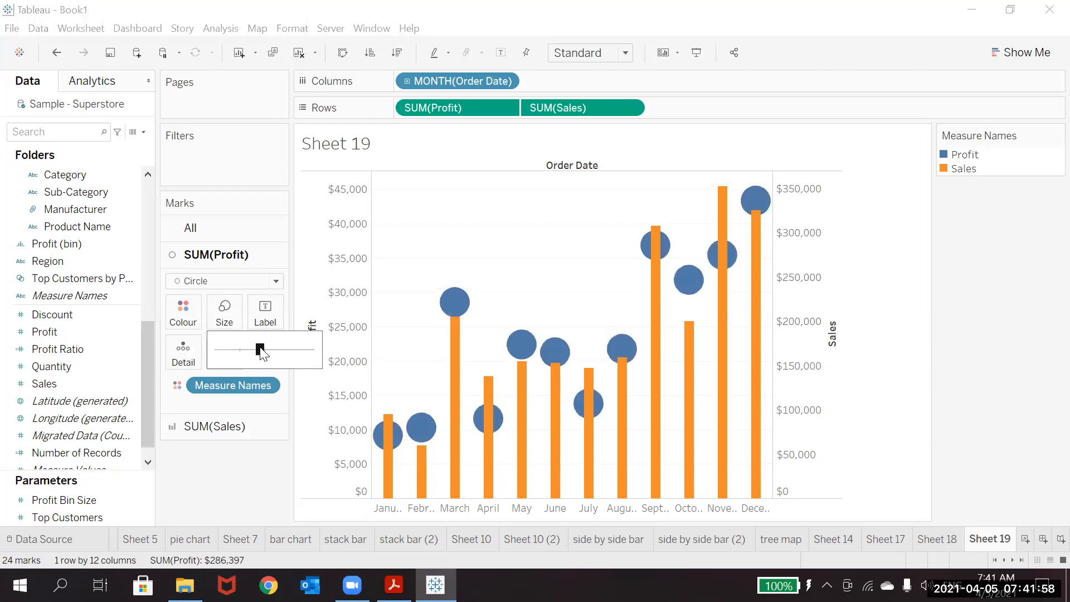
# Reduce the size of the SUM(Sales) bars further so they form thin bars over the Profit circles.
pyautogui.click(192, 426)
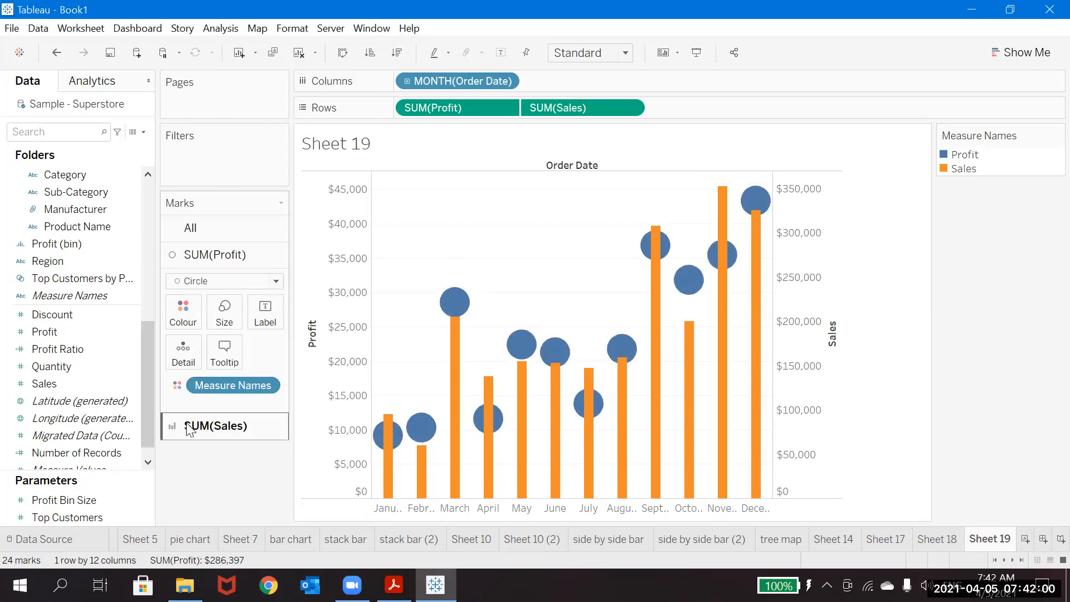
pyautogui.click(224, 346)
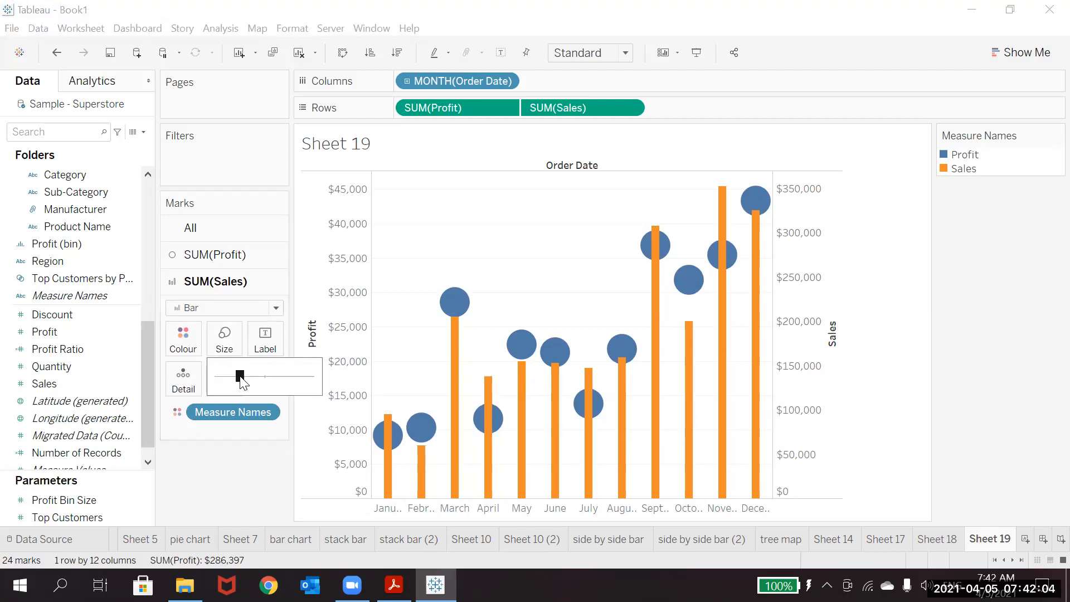
pyautogui.moveTo(231, 373); pyautogui.dragTo(233, 375)
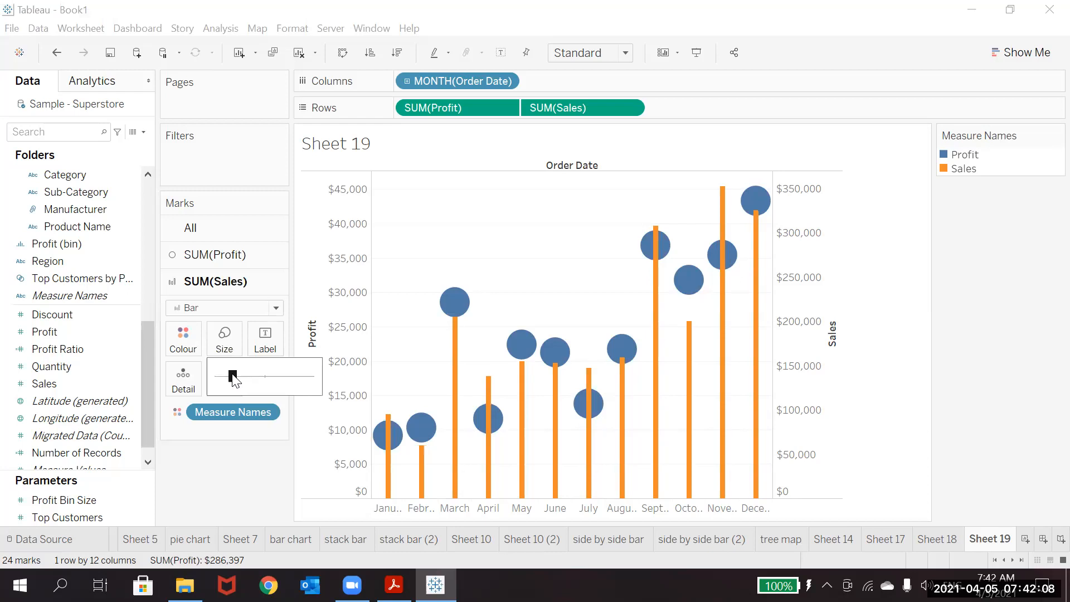
pyautogui.click(231, 374)
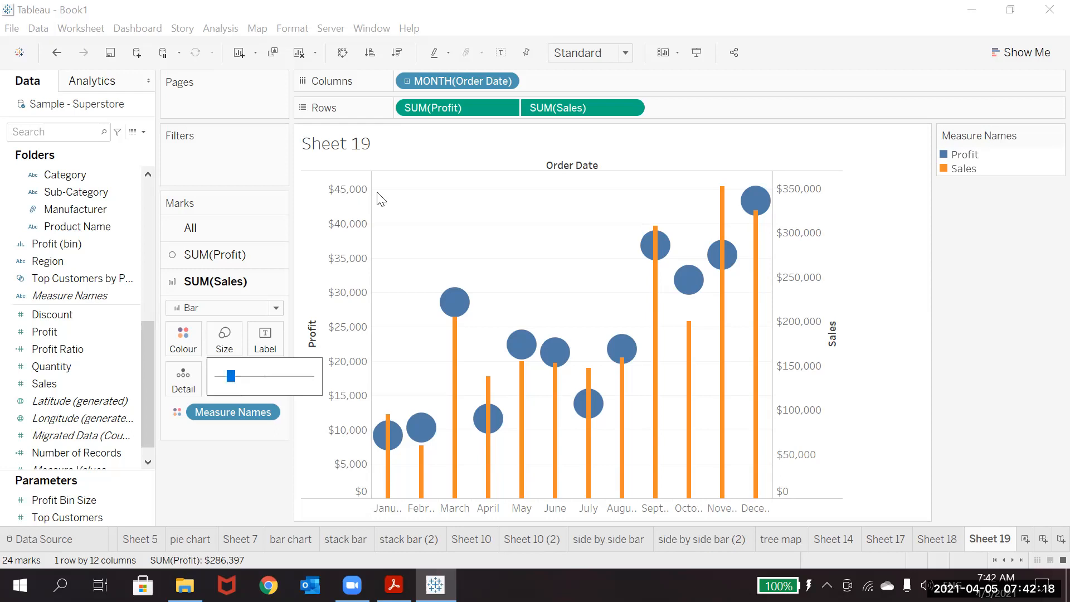
# Add a new worksheet and build a scatter plot with Sales on Rows and Profit on Columns.
pyautogui.click(1038, 52)
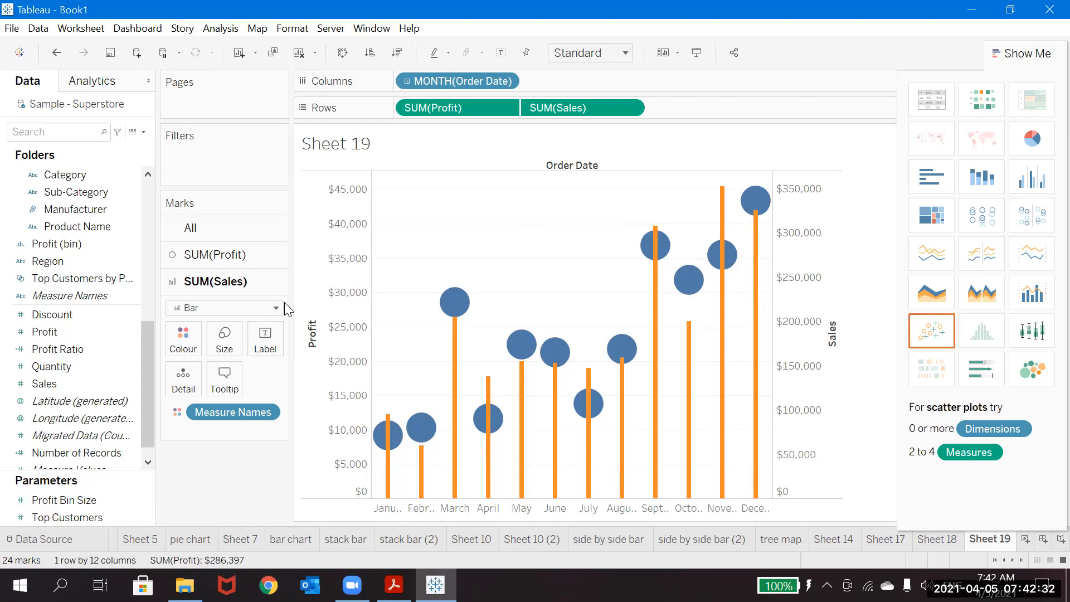
pyautogui.moveTo(637, 489)
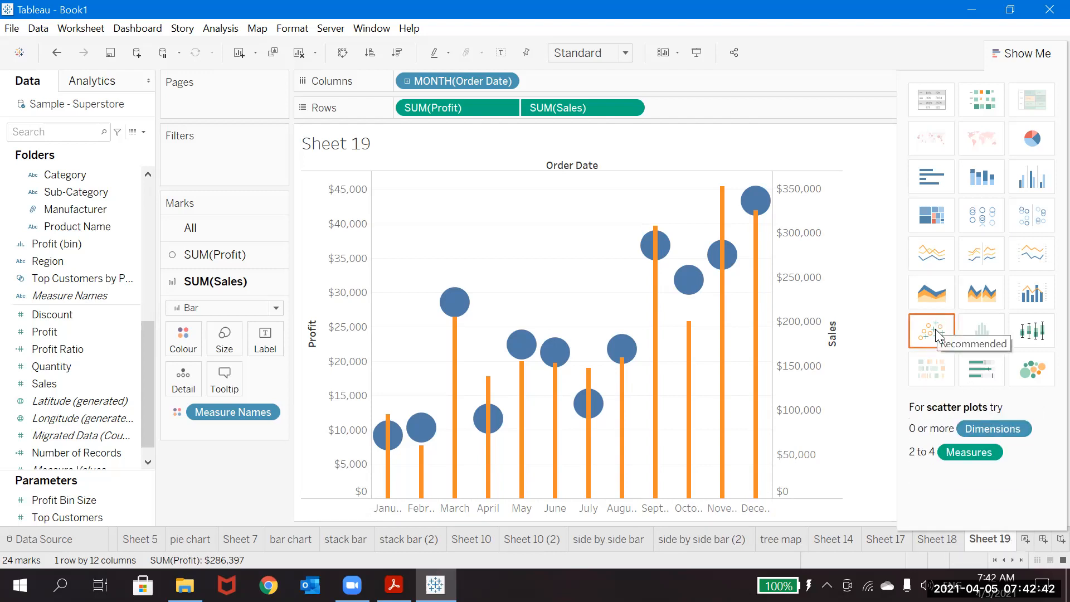
pyautogui.click(1024, 539)
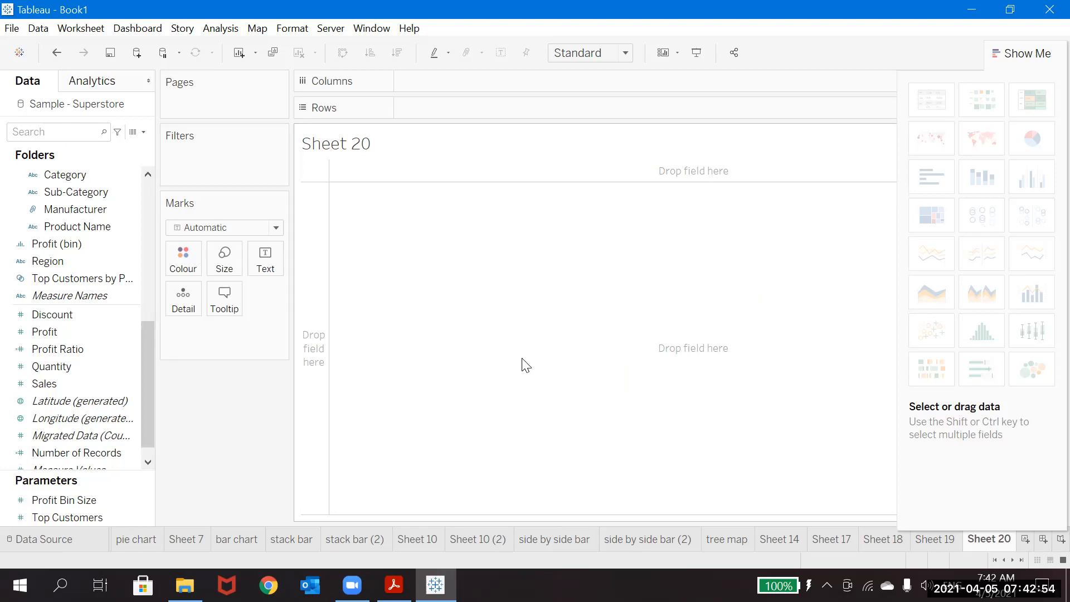
pyautogui.click(75, 330)
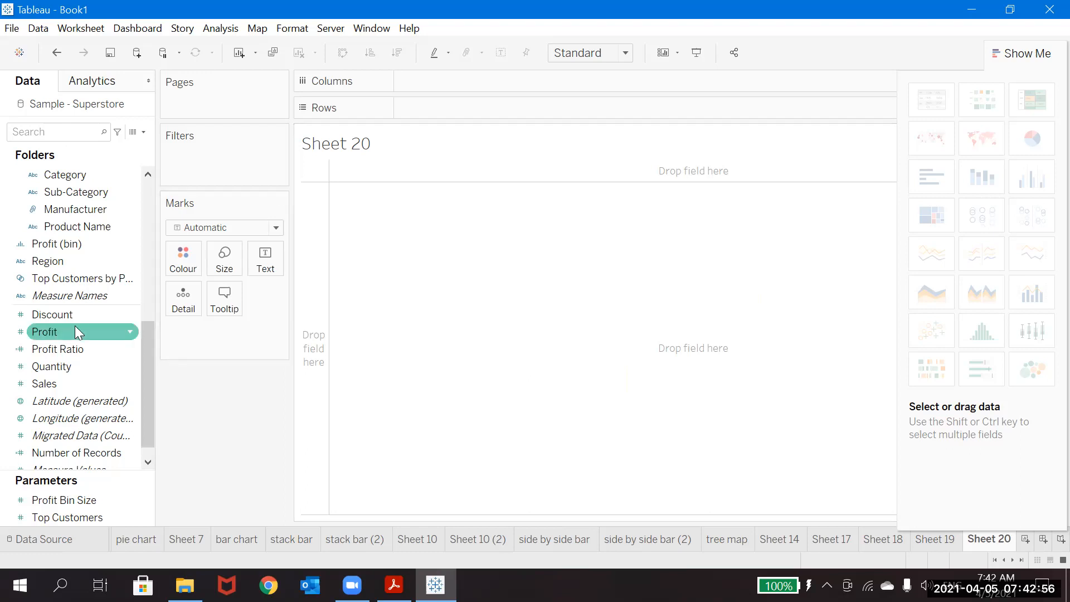
pyautogui.click(42, 401)
pyautogui.click(46, 386)
pyautogui.moveTo(46, 386); pyautogui.dragTo(409, 117)
pyautogui.click(40, 346)
pyautogui.click(47, 332)
pyautogui.moveTo(47, 332); pyautogui.dragTo(474, 76)
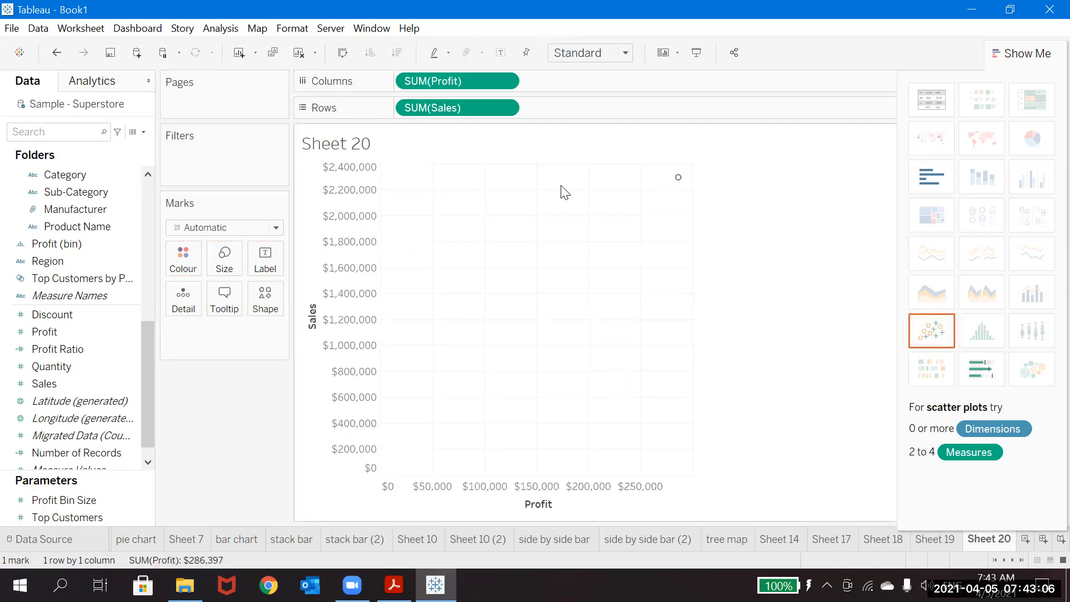
# Break the scatter plot down with Sub-Category on Colour and Category on Shape, and close Show Me.
pyautogui.moveTo(678, 179)
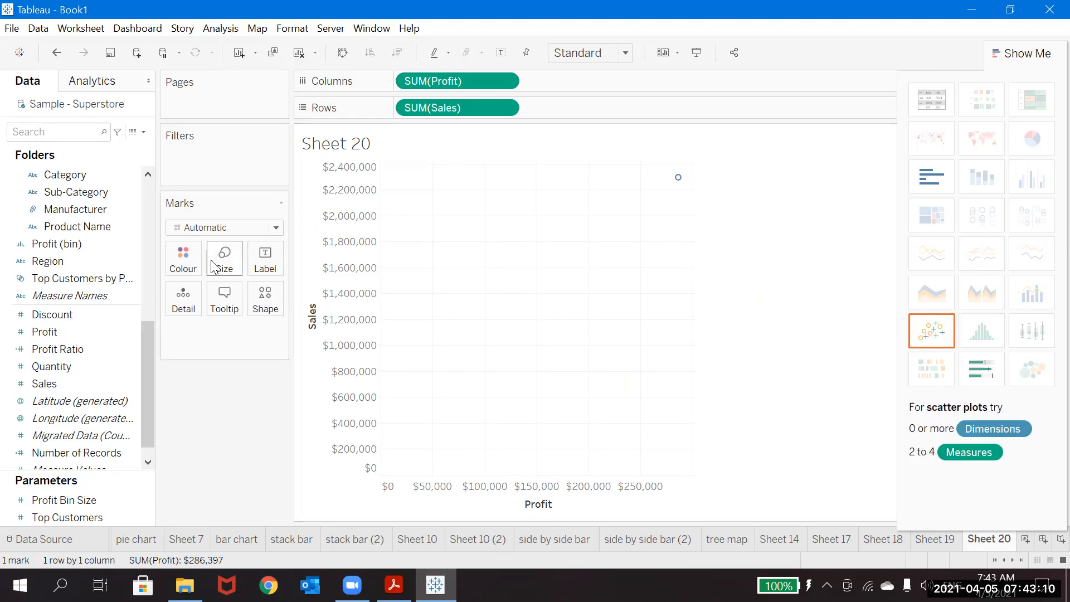
pyautogui.moveTo(68, 196); pyautogui.dragTo(178, 255)
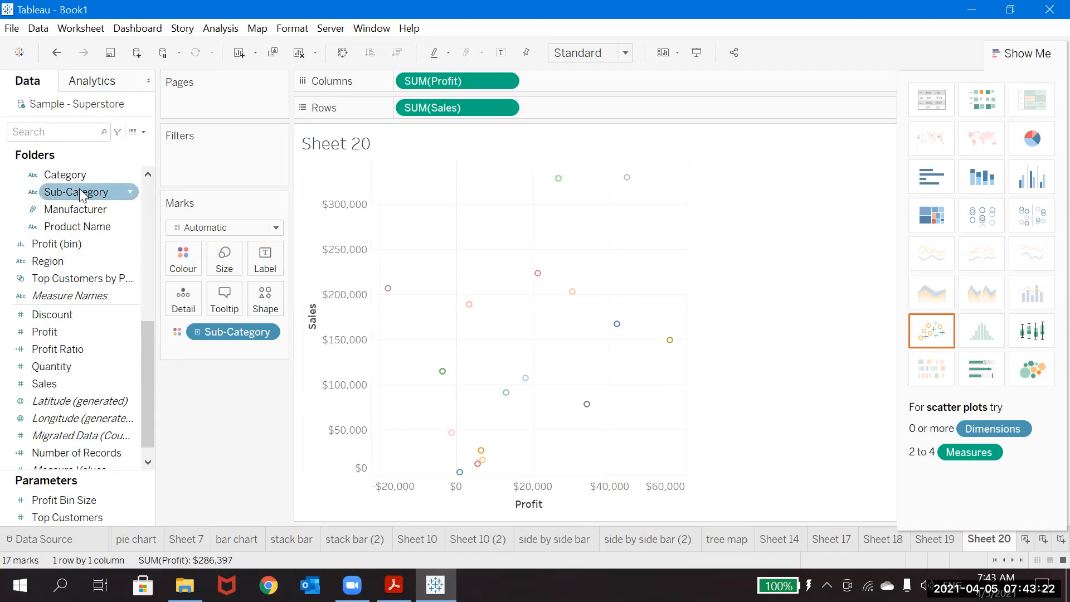
pyautogui.moveTo(76, 177); pyautogui.dragTo(265, 308)
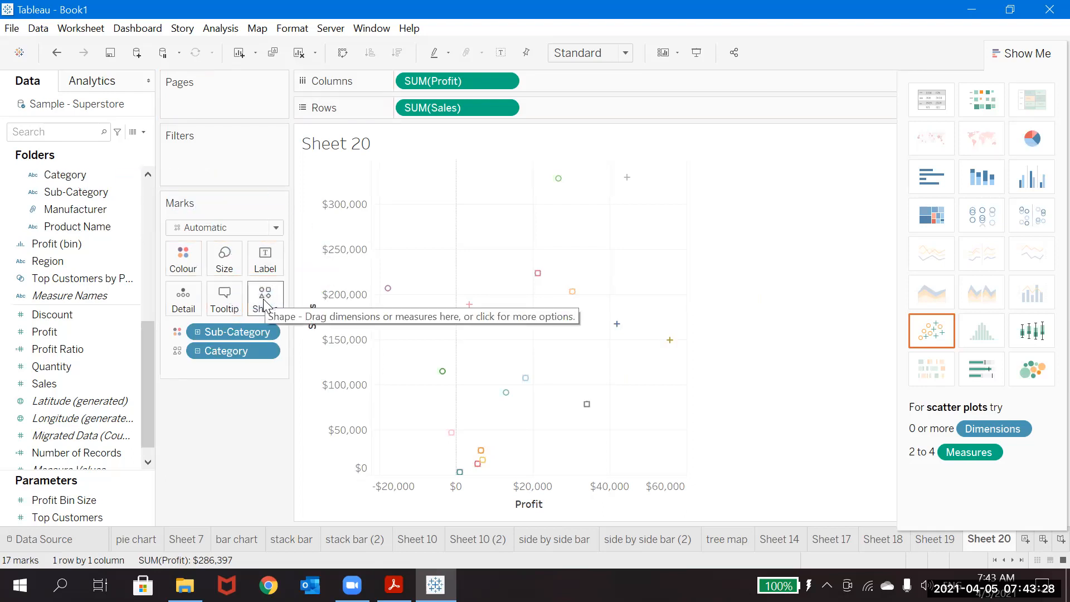
pyautogui.click(1012, 54)
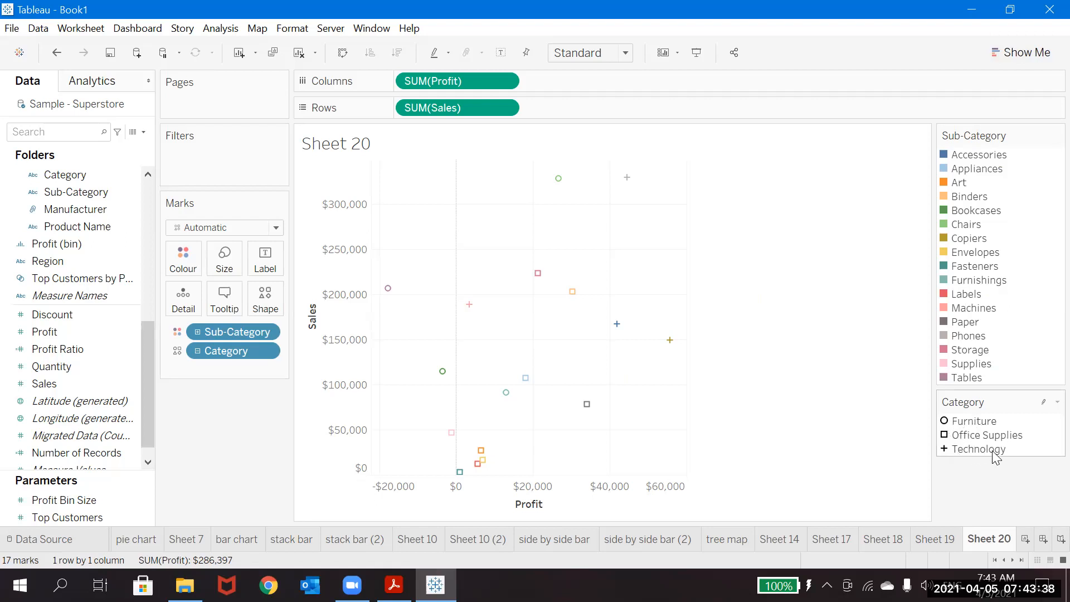
# Slightly enlarge the marks of the scatter plot.
pyautogui.click(225, 256)
pyautogui.moveTo(249, 297); pyautogui.dragTo(251, 299)
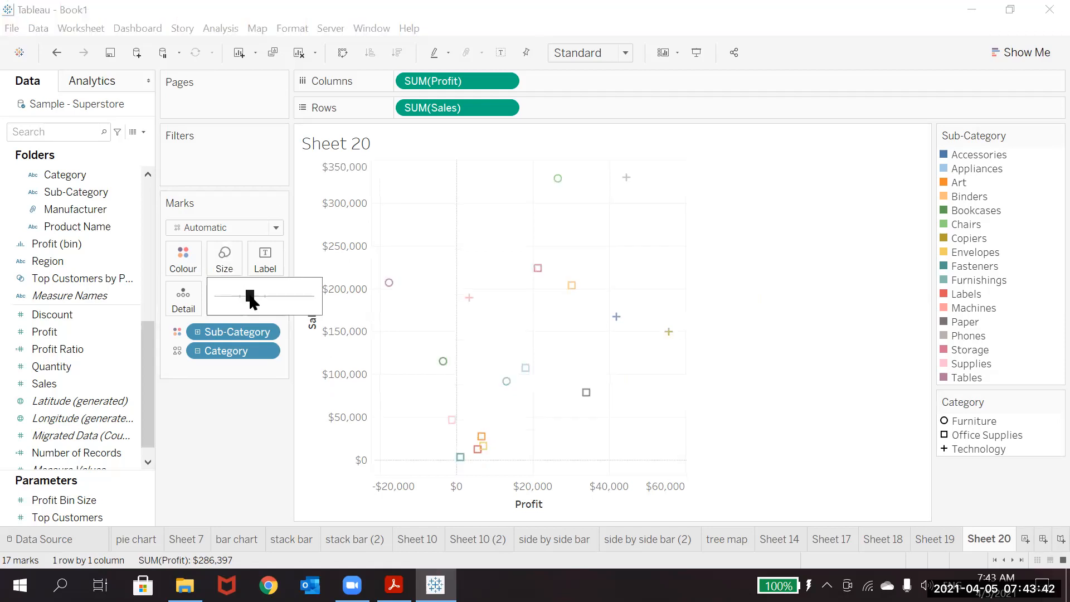
pyautogui.click(235, 453)
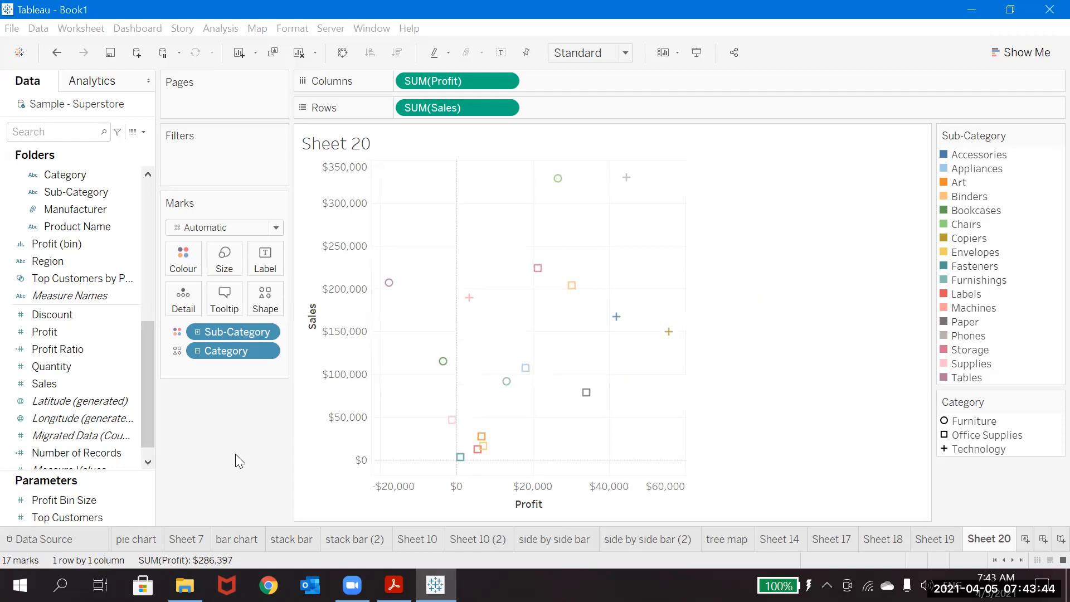
# Inspect the category, sub-category, profit and sales details of individual points in the scatter plot.
pyautogui.moveTo(389, 286)
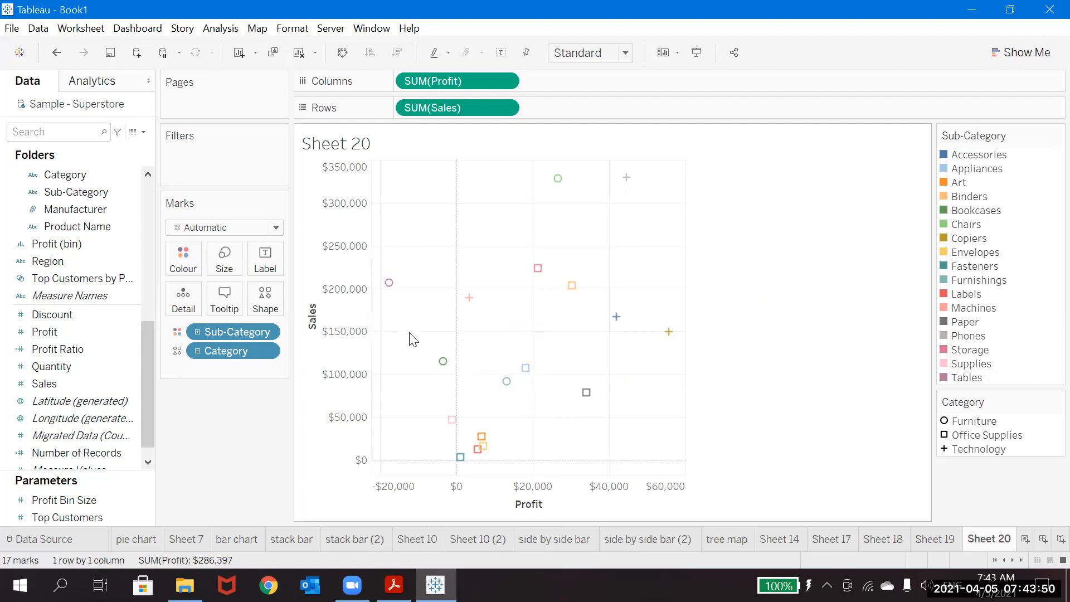
pyautogui.moveTo(444, 369)
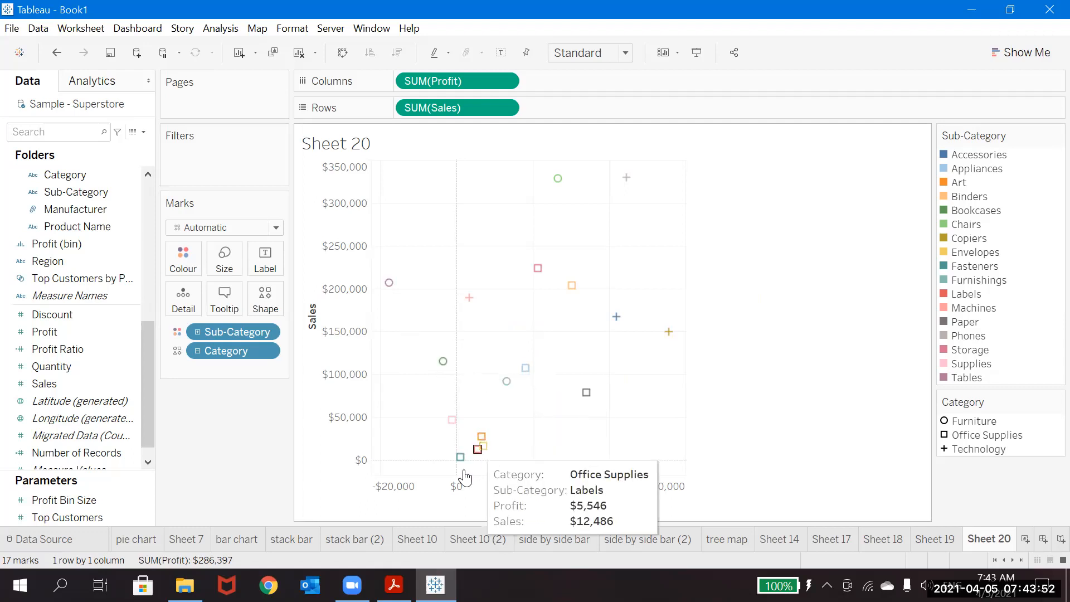
pyautogui.moveTo(457, 471)
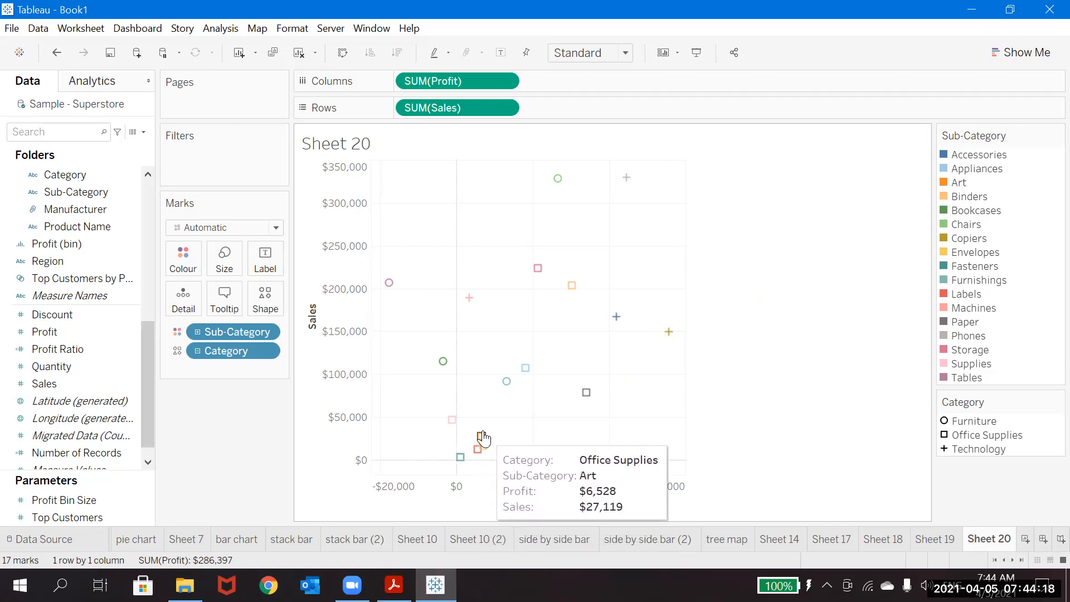
pyautogui.moveTo(506, 382)
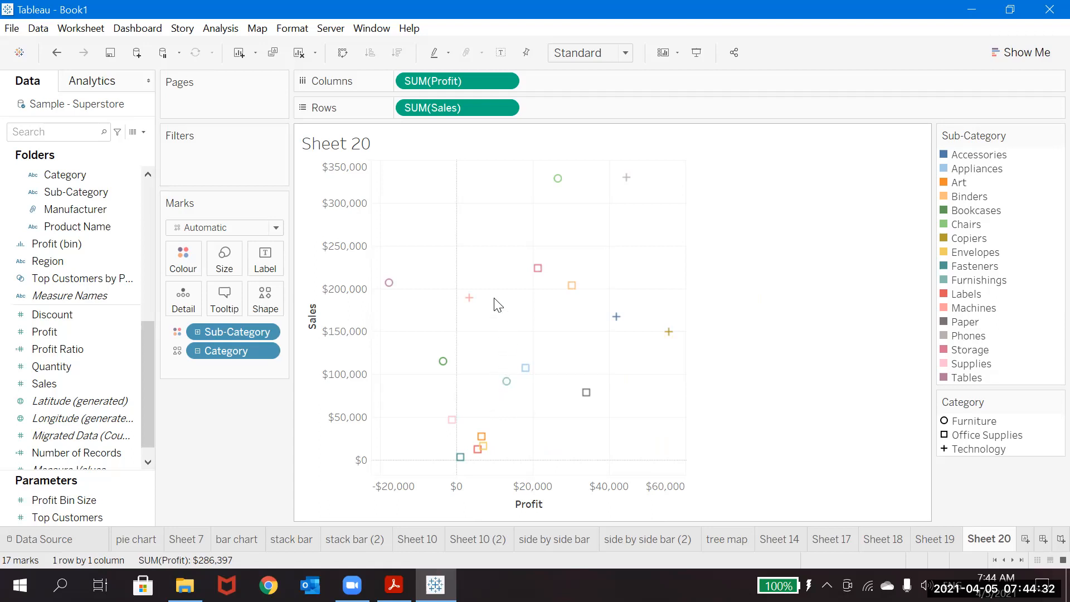
pyautogui.moveTo(470, 300)
pyautogui.moveTo(387, 295)
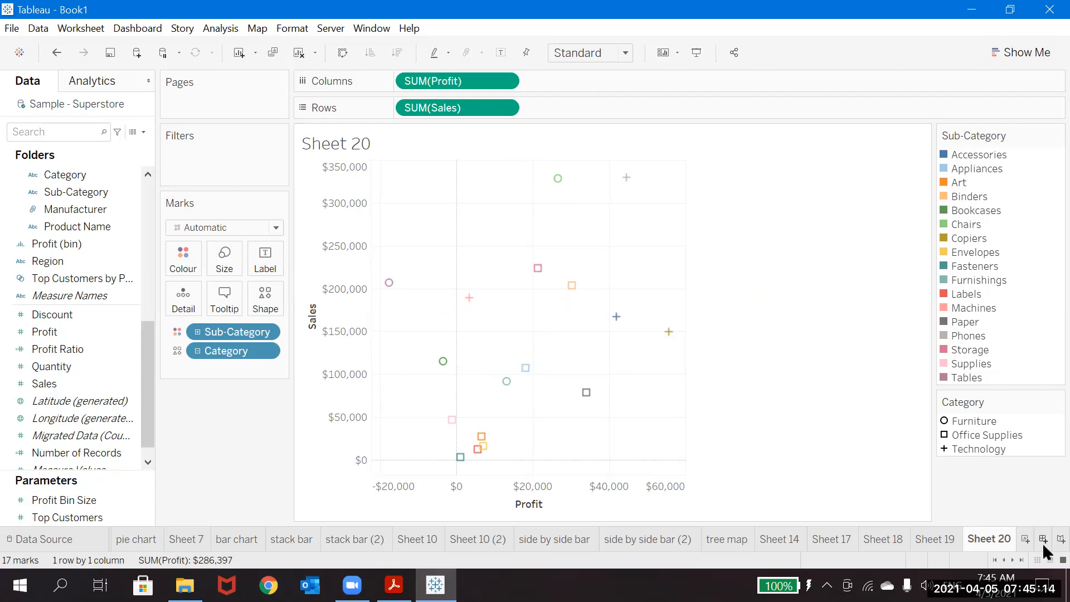
# Add a new worksheet, place Category on Rows and Sales on Columns, and convert the view to a box-and-whisker plot.
pyautogui.click(1025, 538)
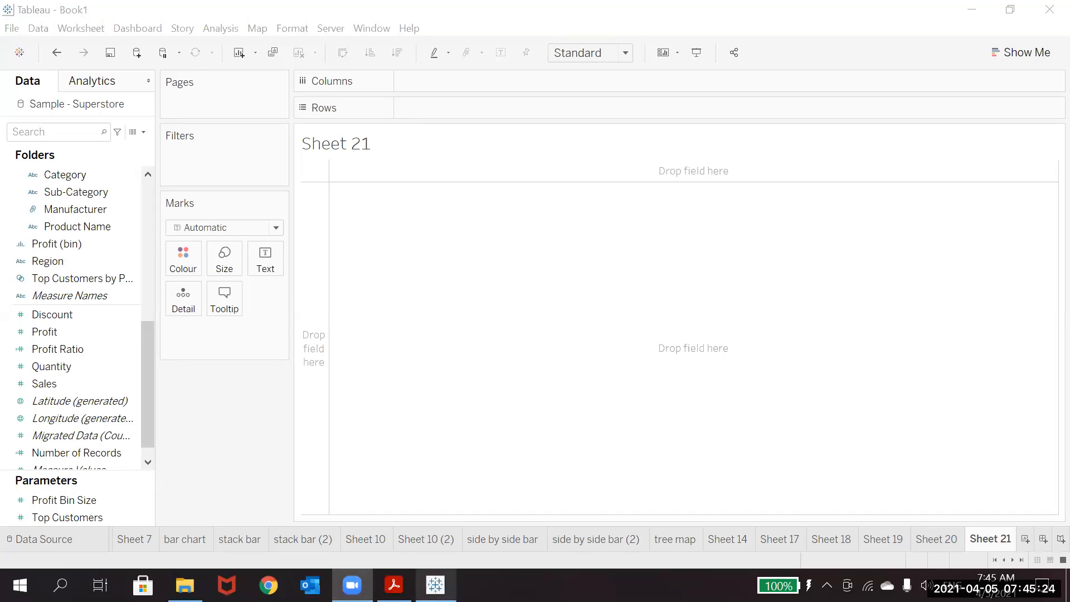
pyautogui.click(537, 437)
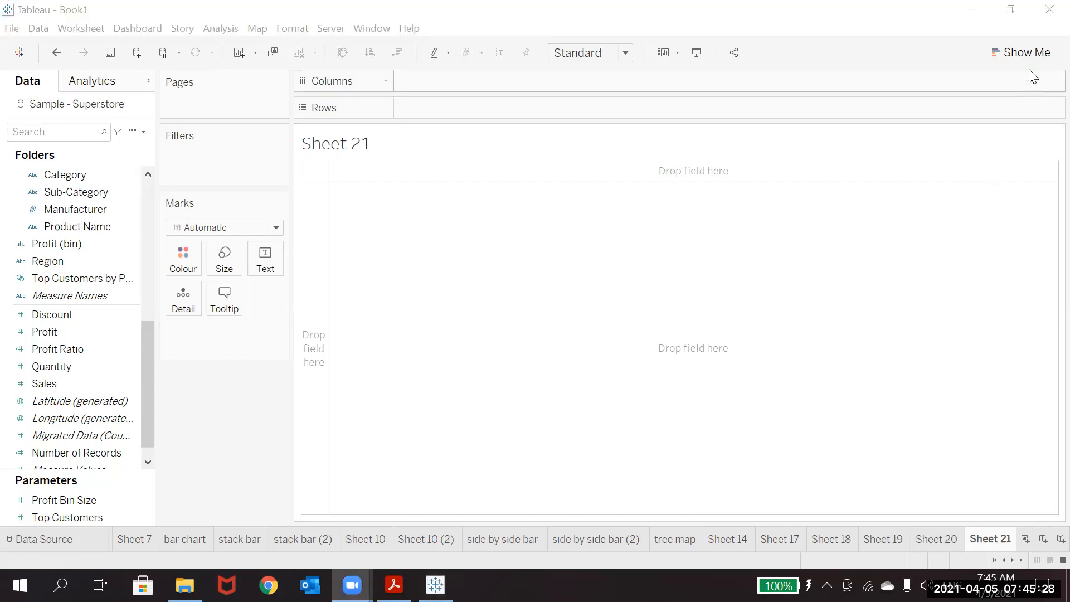
pyautogui.click(1022, 53)
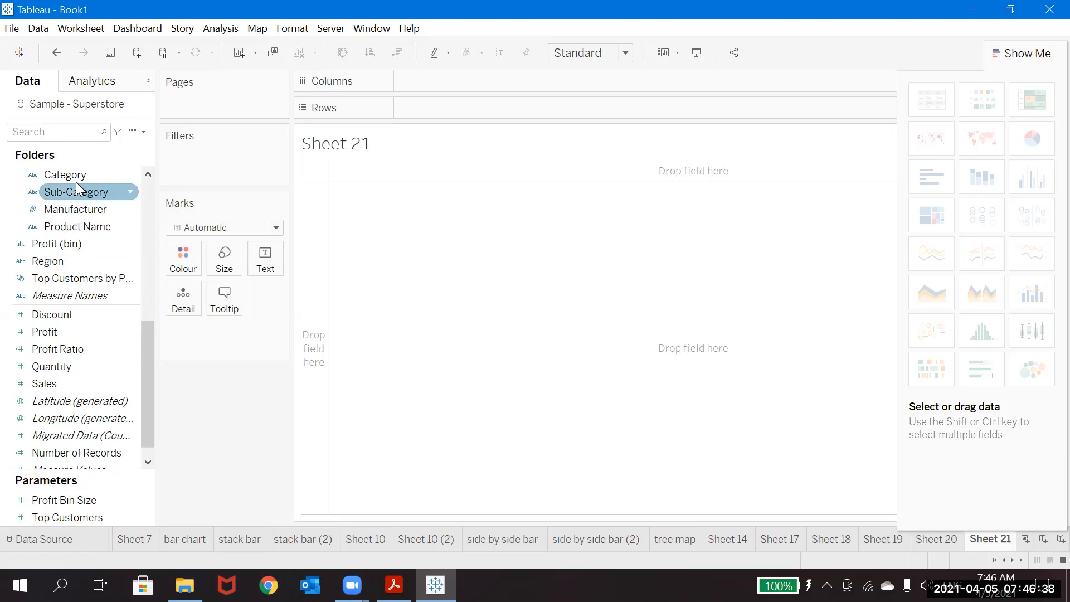
pyautogui.moveTo(78, 185); pyautogui.dragTo(430, 115)
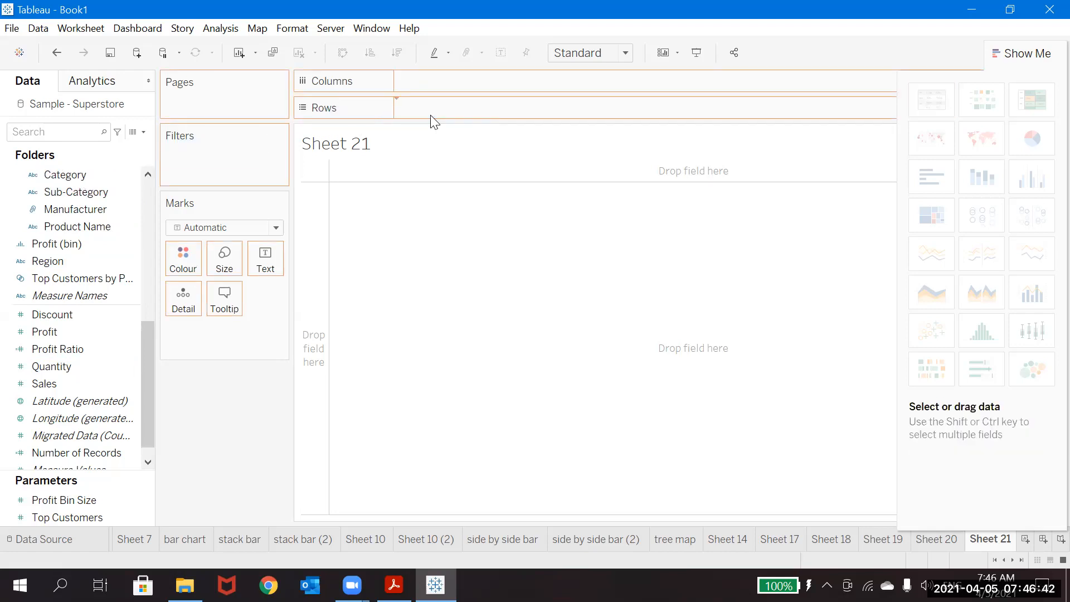
pyautogui.moveTo(55, 383); pyautogui.dragTo(409, 83)
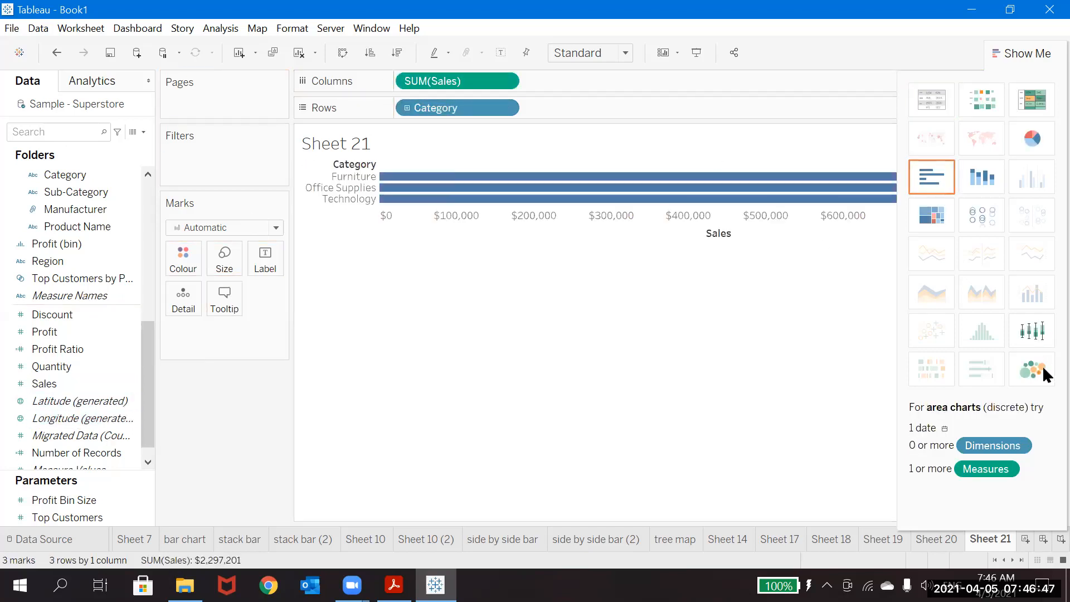
pyautogui.click(1032, 332)
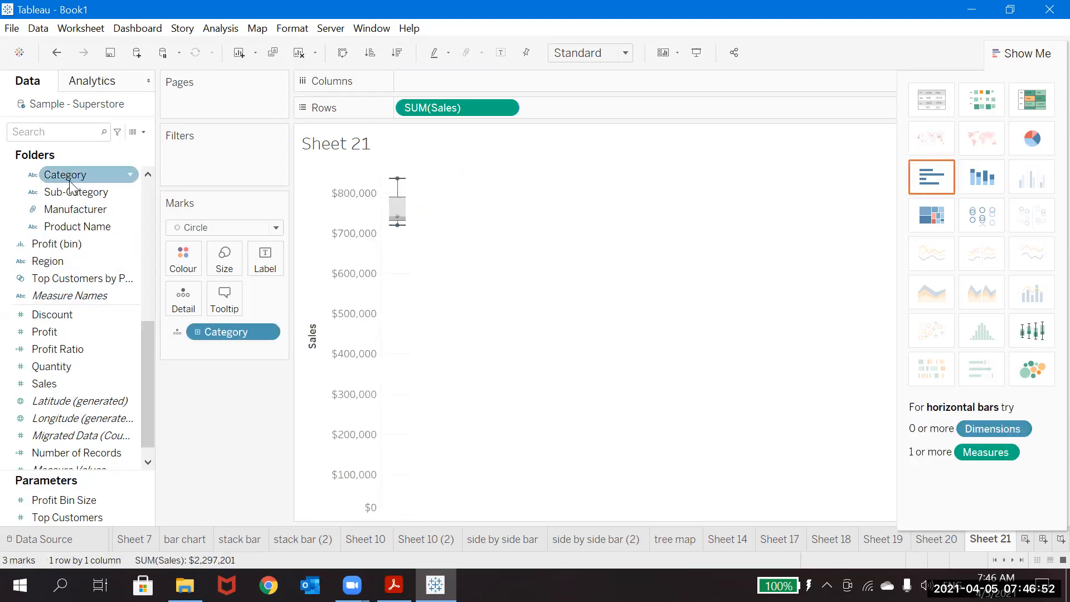
# Split the box plot by Region on Columns and colour its marks by Category.
pyautogui.moveTo(72, 260); pyautogui.dragTo(429, 85)
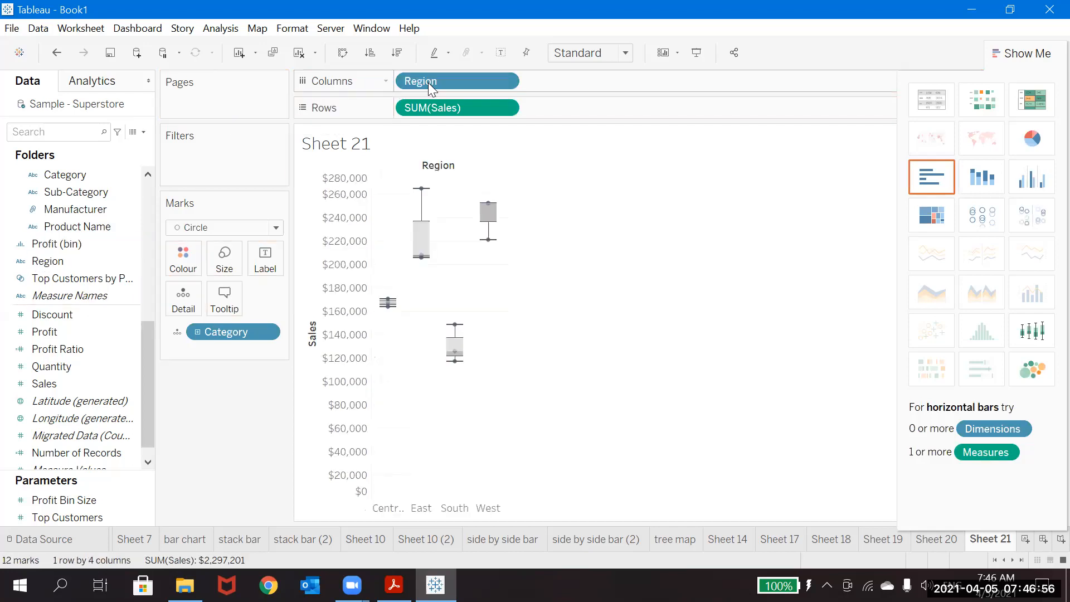
pyautogui.moveTo(421, 194)
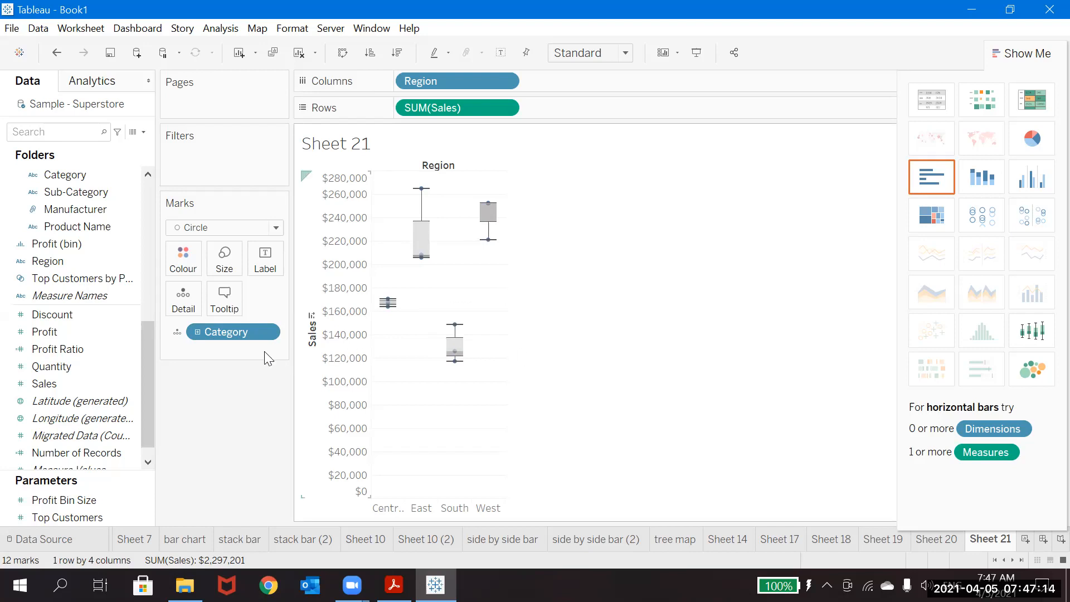
pyautogui.moveTo(227, 330); pyautogui.dragTo(182, 257)
# Inspect the whisker, hinge and median values of the East, West and South box plots.
pyautogui.moveTo(421, 258)
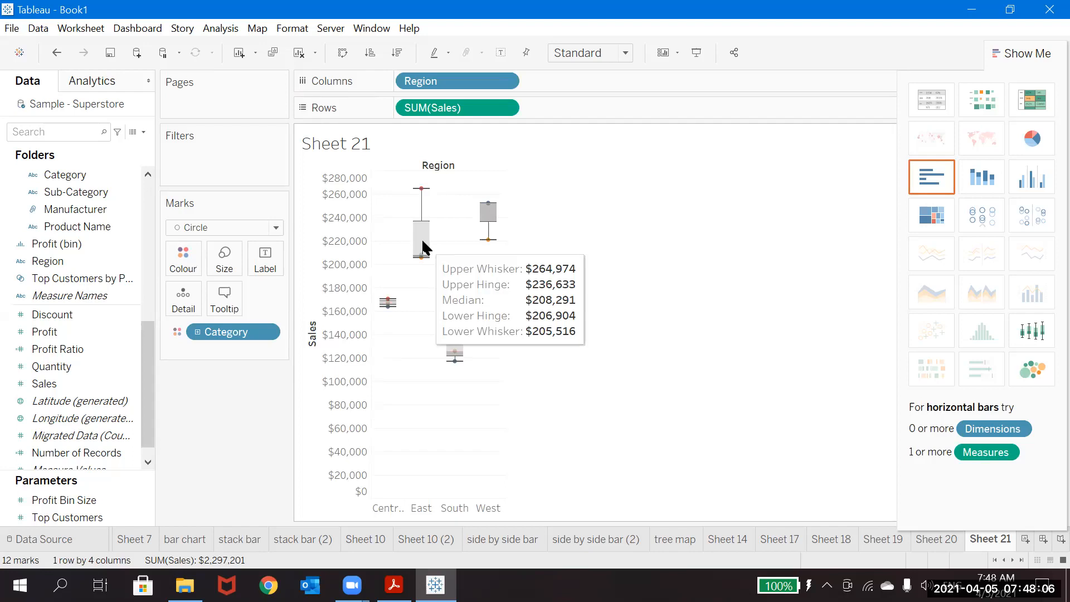
pyautogui.moveTo(483, 221)
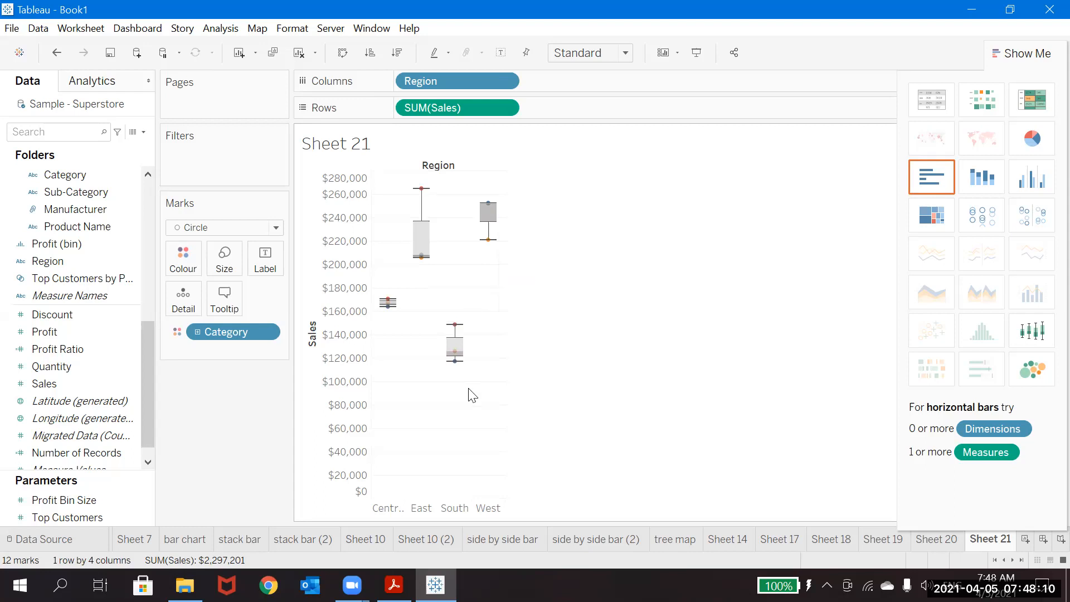
pyautogui.moveTo(456, 353)
# Add another blank worksheet after the box plot sheet.
pyautogui.click(1025, 540)
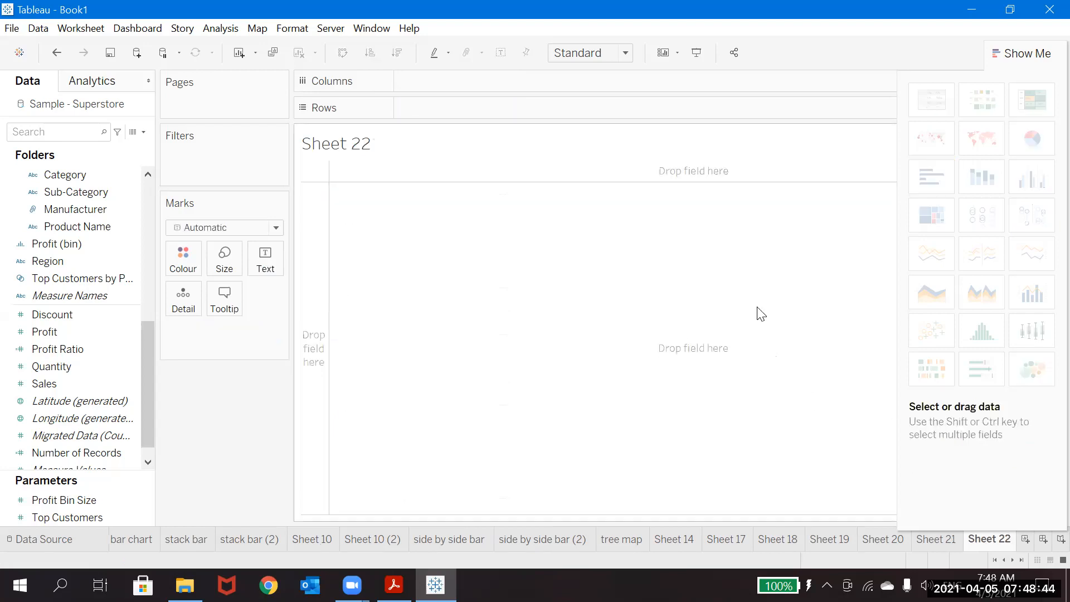